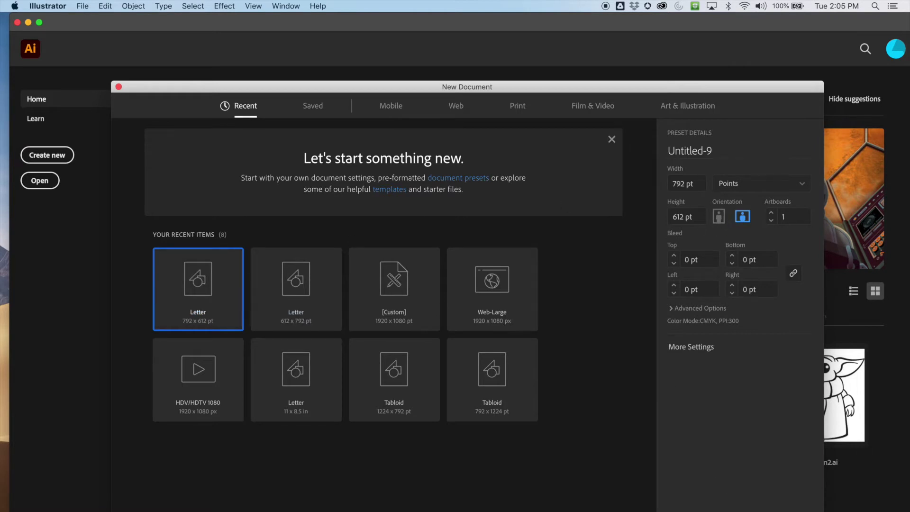
Step: Start a landscape Letter document (792 x 612 pt), then move up the Character and Pathfinder panels, shorten Appearance, and attach Layers below it
{"action": "key", "text": "Escape"}
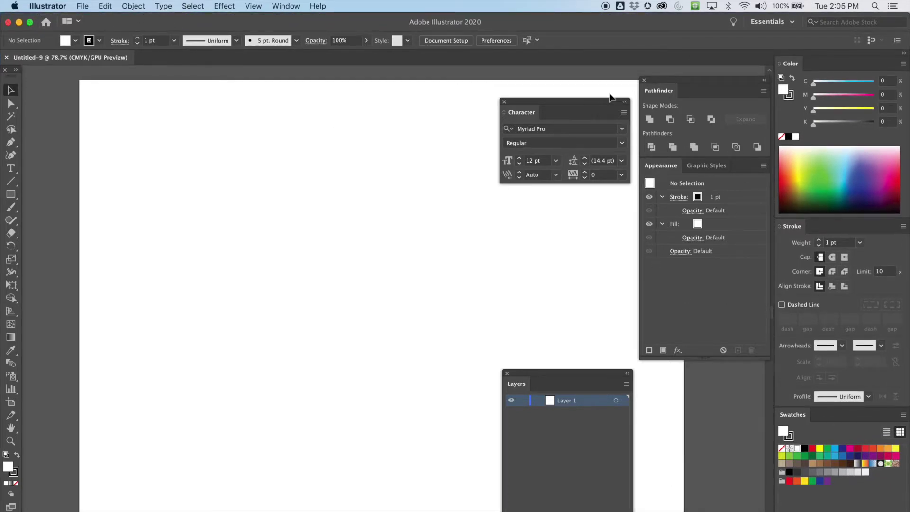
{"action": "left_click_drag", "start_coordinate": [578, 99], "coordinate": [588, 60]}
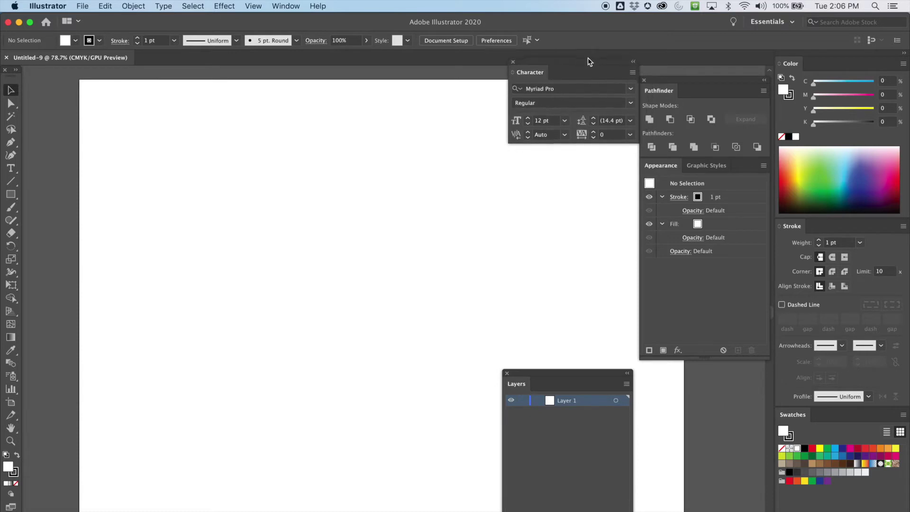
{"action": "left_click_drag", "start_coordinate": [699, 85], "coordinate": [697, 60]}
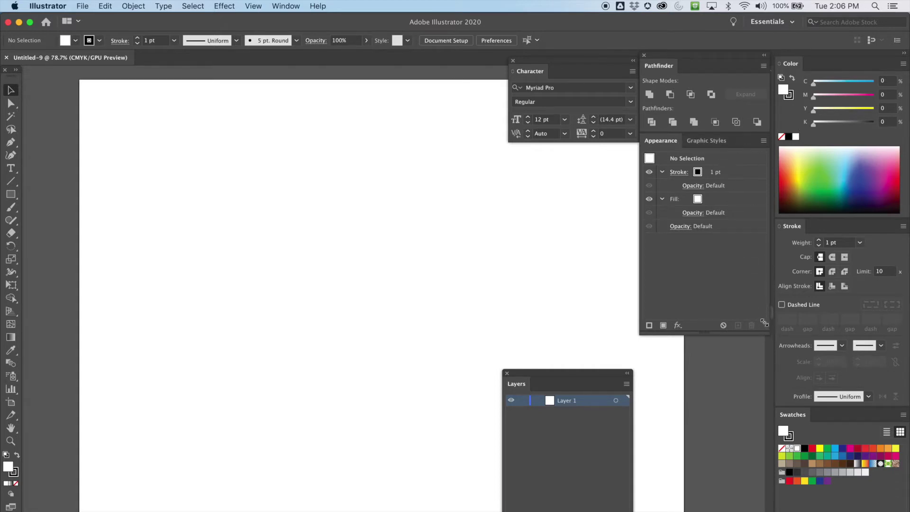
{"action": "left_click_drag", "start_coordinate": [762, 326], "coordinate": [756, 167]}
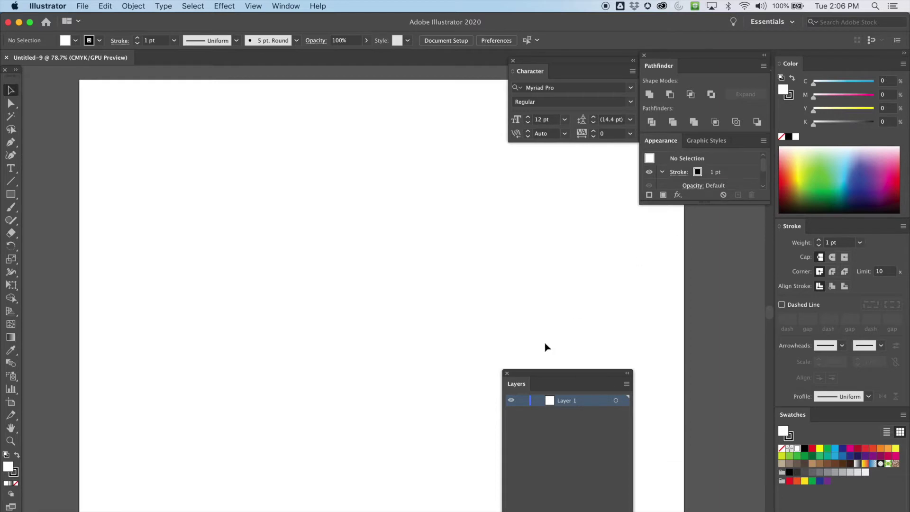
{"action": "left_click_drag", "start_coordinate": [539, 376], "coordinate": [680, 209]}
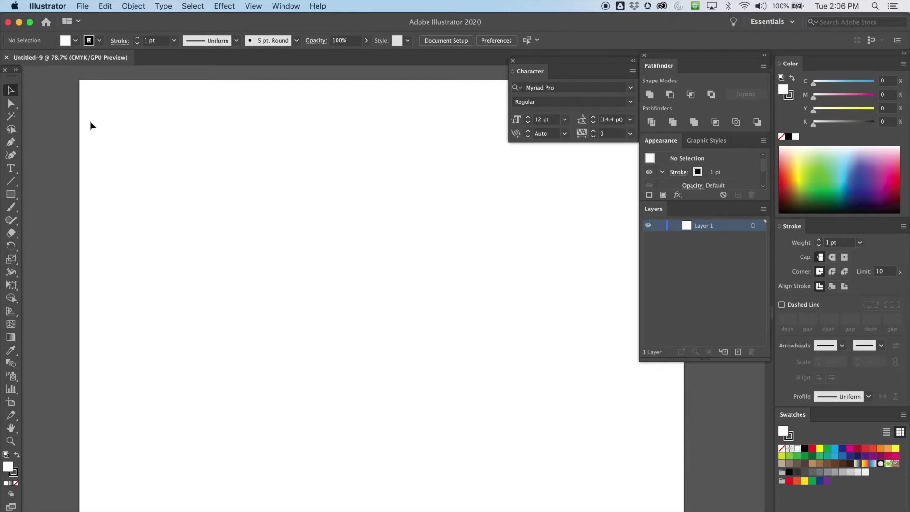
Step: Add the point text "FA" near the artboard's upper-left area and scale it up to about 97 pt
{"action": "left_click", "coordinate": [11, 168]}
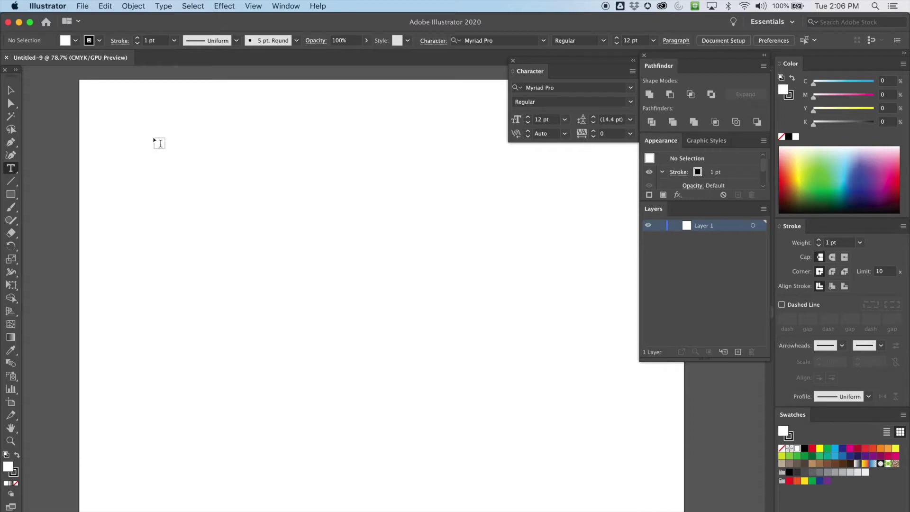
{"action": "left_click", "coordinate": [158, 144]}
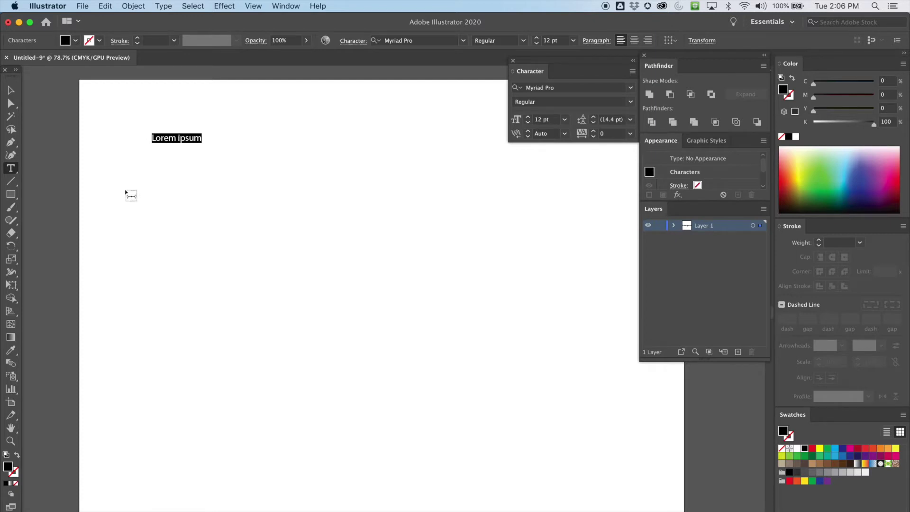
{"action": "type", "text": "FA"}
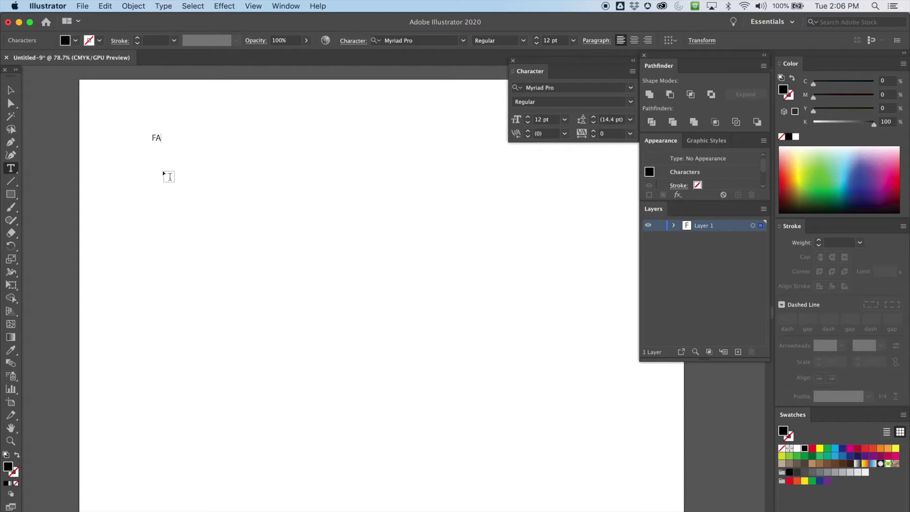
{"action": "left_click", "coordinate": [10, 91]}
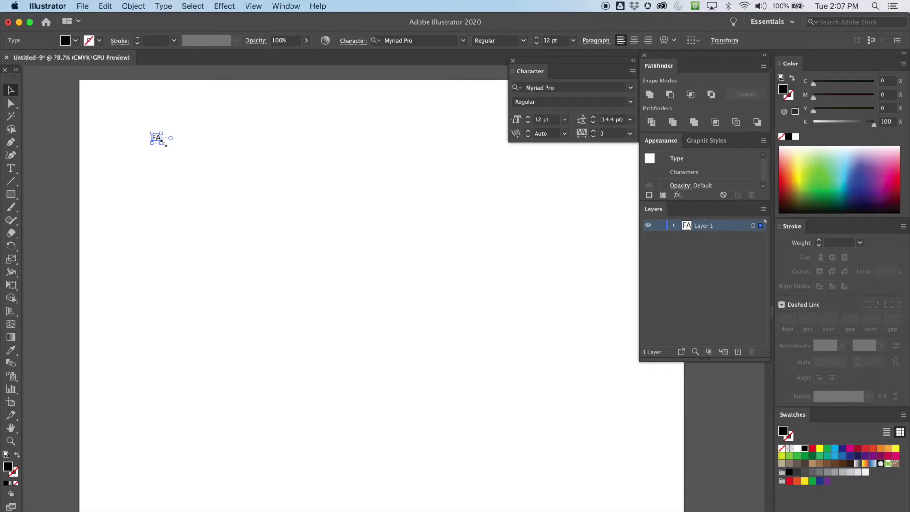
{"action": "left_click_drag", "start_coordinate": [164, 145], "coordinate": [228, 214]}
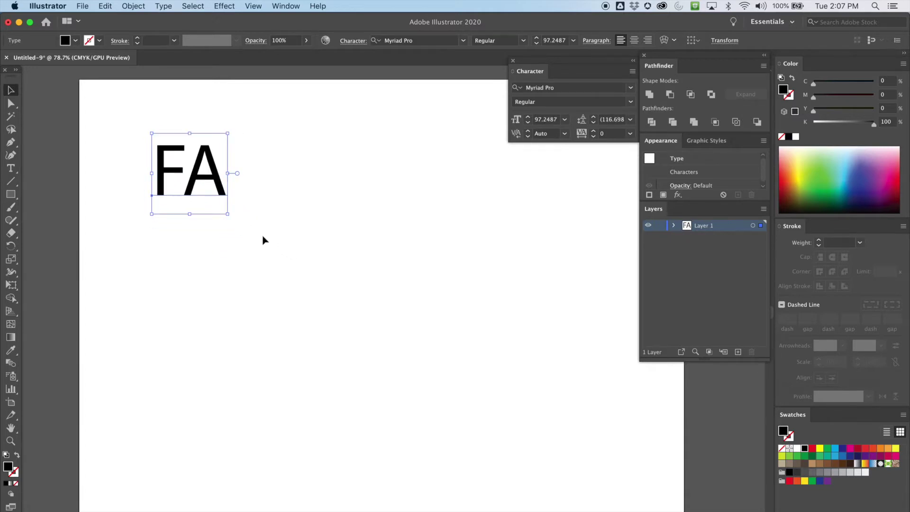
Step: Move the FA text up and left, closer to the artboard's upper-left corner
{"action": "key", "text": "super+equal"}
{"action": "key", "text": "super+equal"}
{"action": "key", "text": "super+equal"}
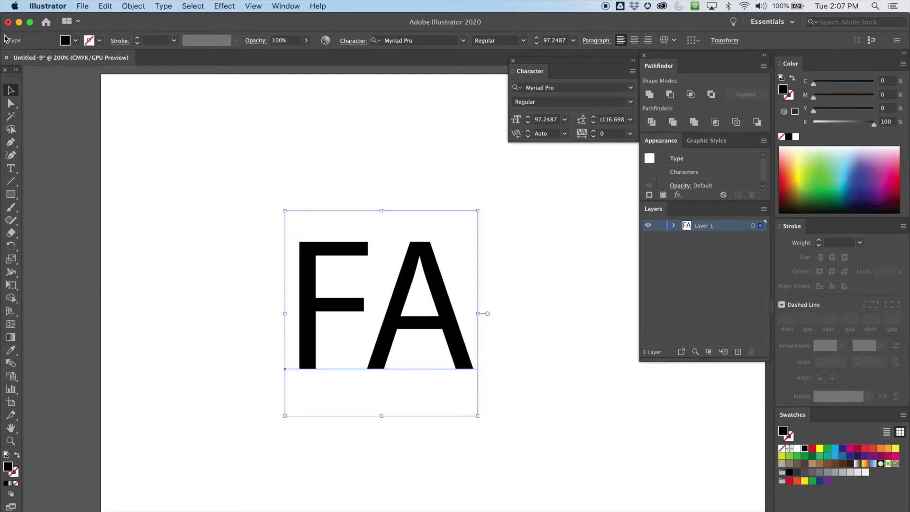
{"action": "left_click", "coordinate": [138, 127]}
{"action": "left_click_drag", "start_coordinate": [308, 248], "coordinate": [233, 167]}
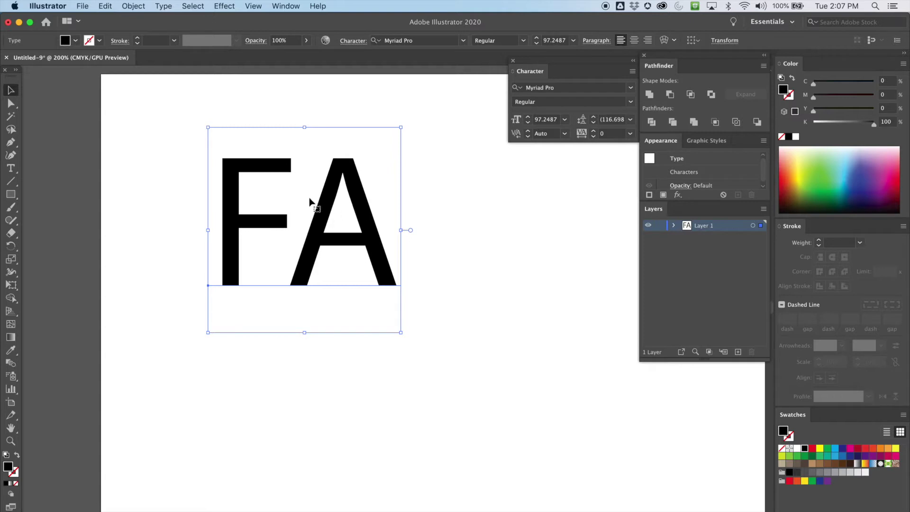
{"action": "left_click", "coordinate": [193, 101]}
{"action": "left_click", "coordinate": [251, 164]}
{"action": "left_click", "coordinate": [463, 41]}
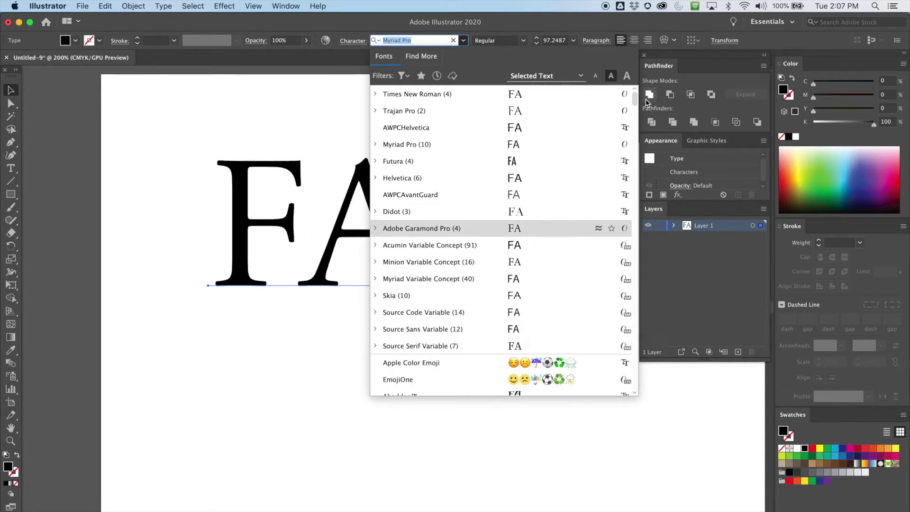
{"action": "scroll", "coordinate": [545, 142], "scroll_direction": "down", "scroll_amount": 10}
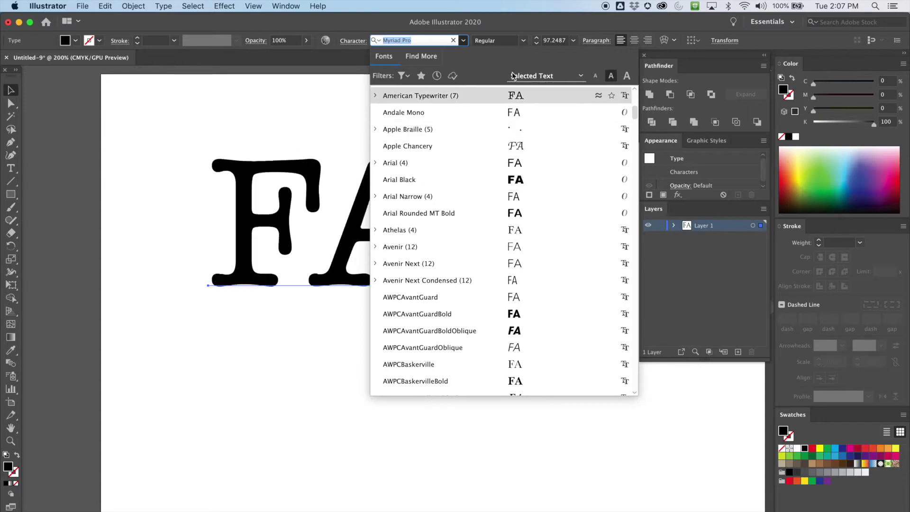
{"action": "key", "text": "Escape"}
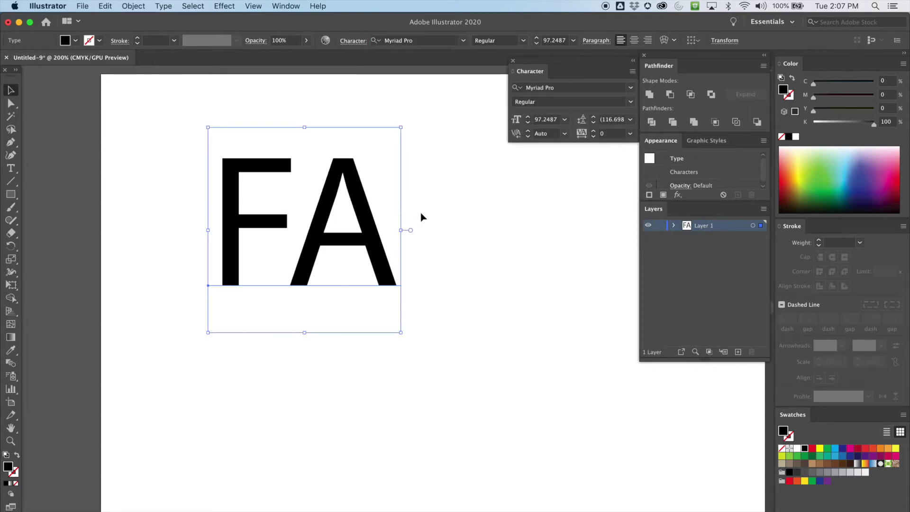
Step: Change the font of the FA text to AWPCHelvetica
{"action": "left_click", "coordinate": [450, 218]}
{"action": "scroll", "coordinate": [513, 233], "scroll_direction": "right", "scroll_amount": 5}
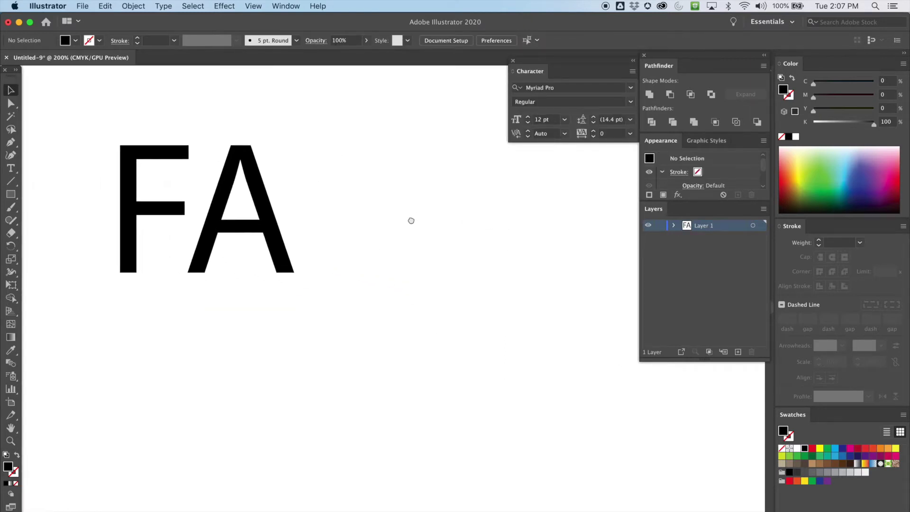
{"action": "left_click", "coordinate": [132, 150]}
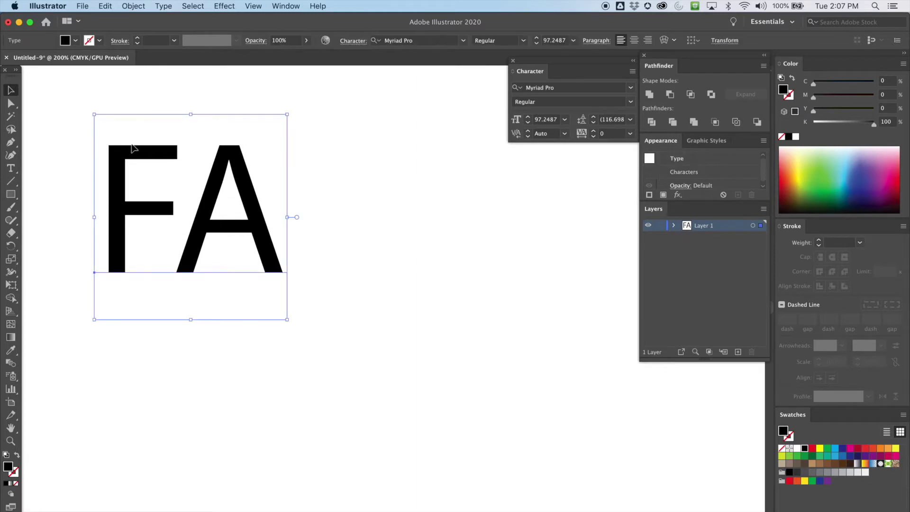
{"action": "left_click", "coordinate": [379, 87]}
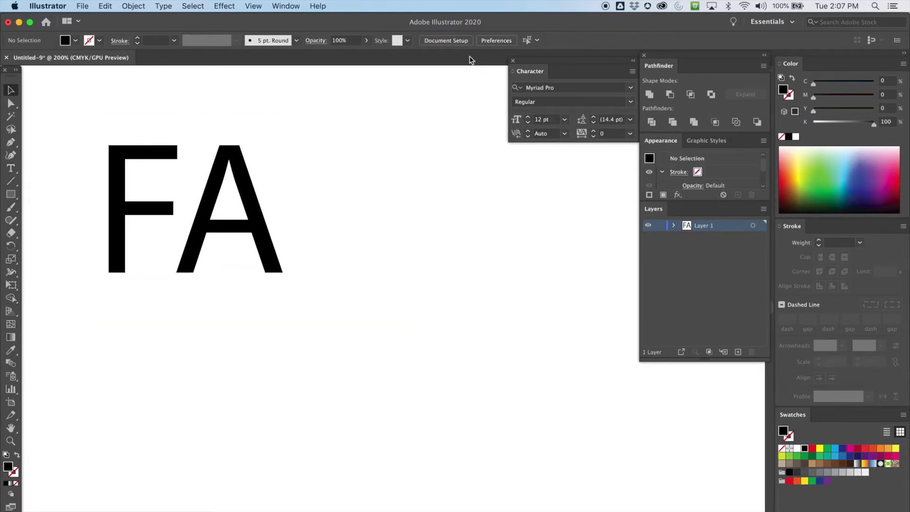
{"action": "left_click", "coordinate": [145, 152]}
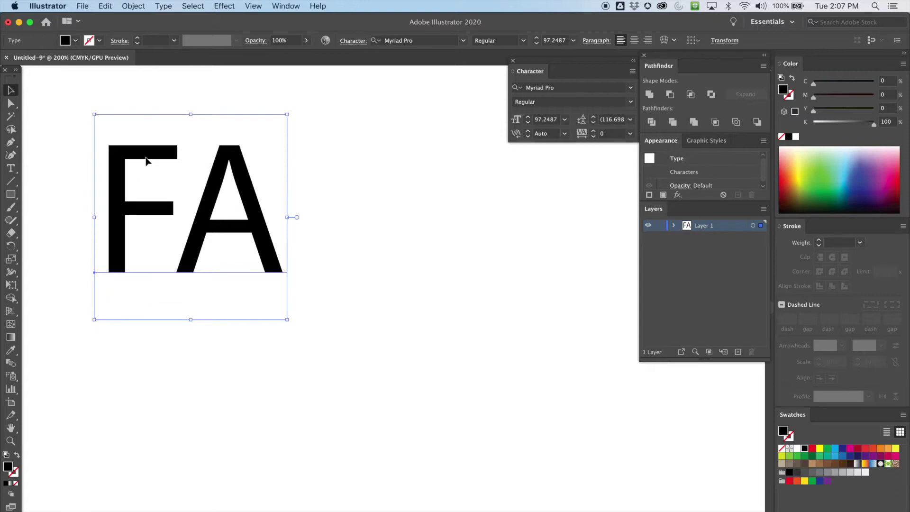
{"action": "left_click", "coordinate": [463, 40]}
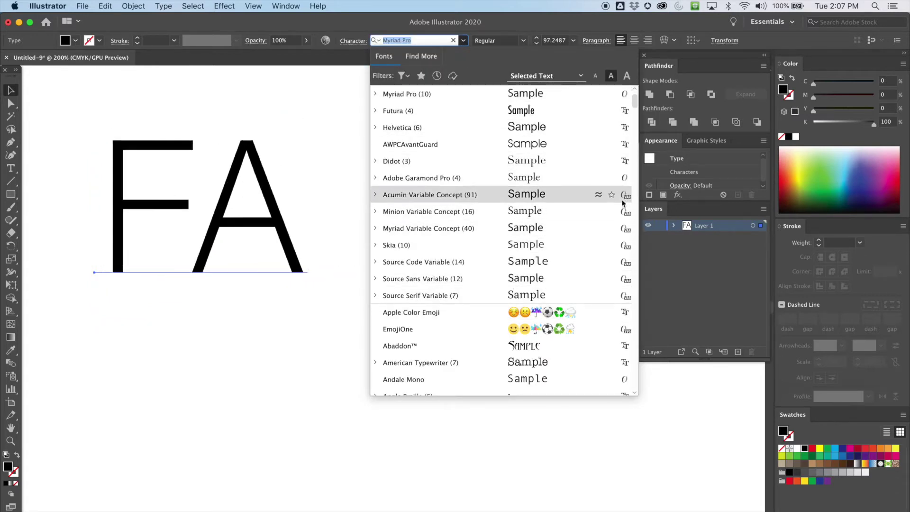
{"action": "left_click_drag", "start_coordinate": [634, 101], "coordinate": [629, 121]}
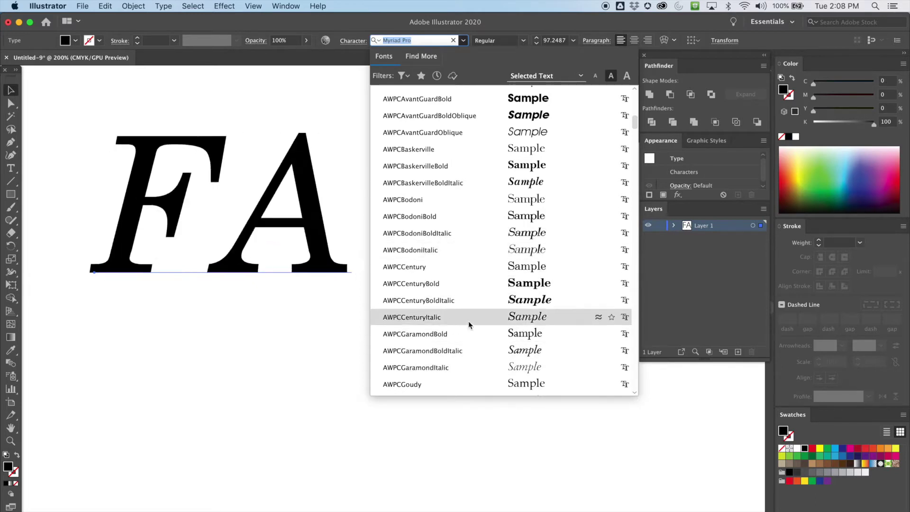
{"action": "left_click_drag", "start_coordinate": [634, 123], "coordinate": [634, 130]}
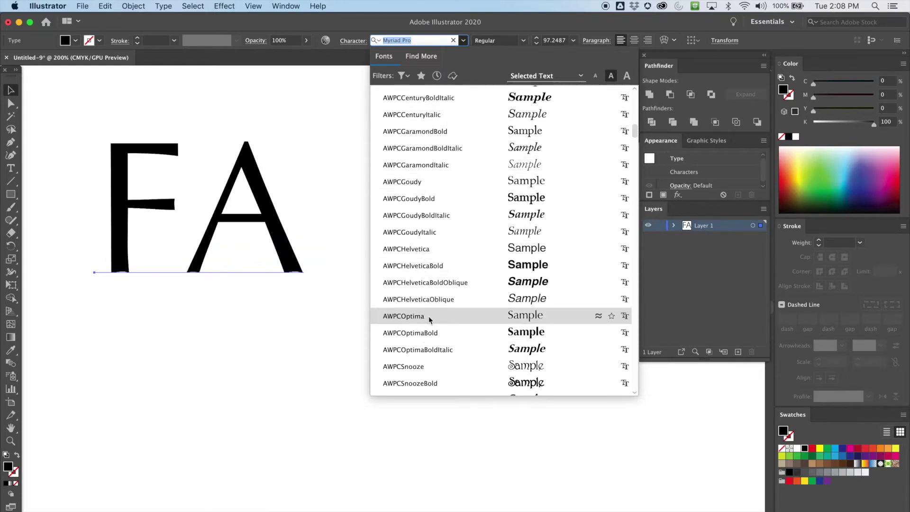
{"action": "left_click", "coordinate": [431, 255]}
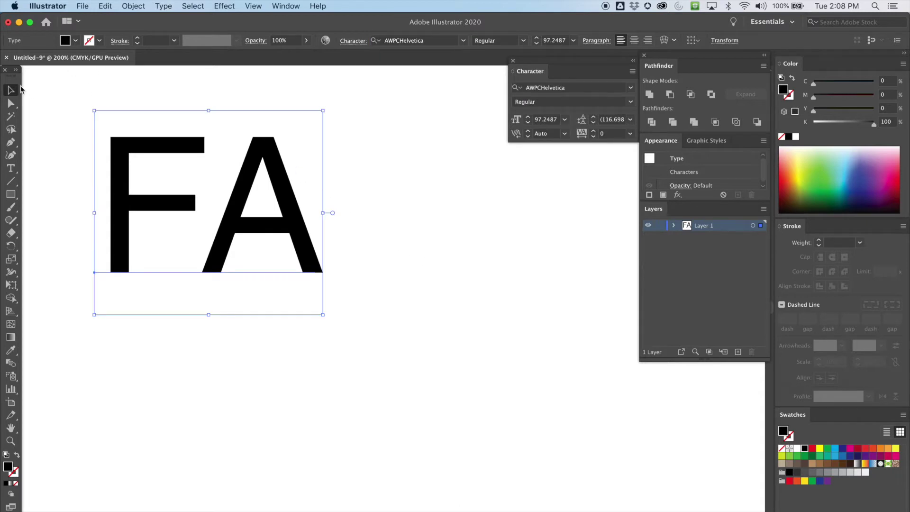
Step: Place the text cursor between the F and the A and set the kerning there to 0
{"action": "left_click", "coordinate": [380, 158]}
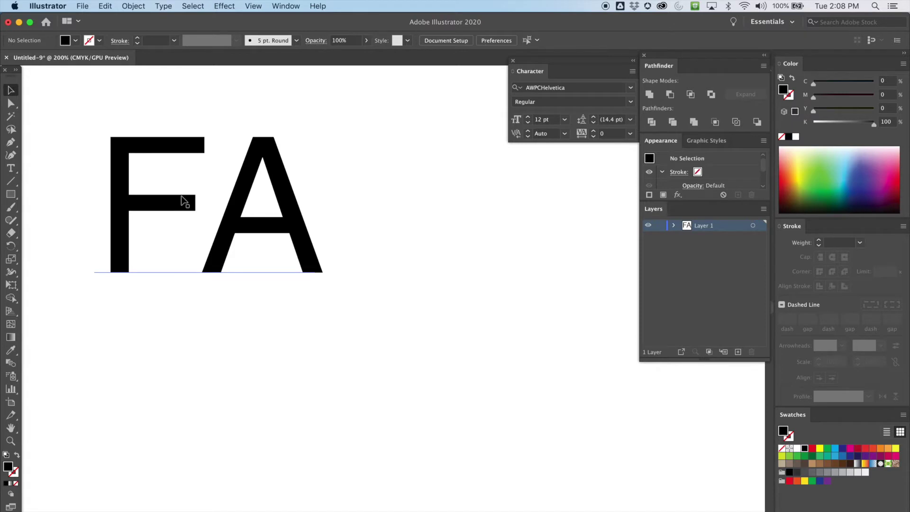
{"action": "left_click", "coordinate": [10, 169]}
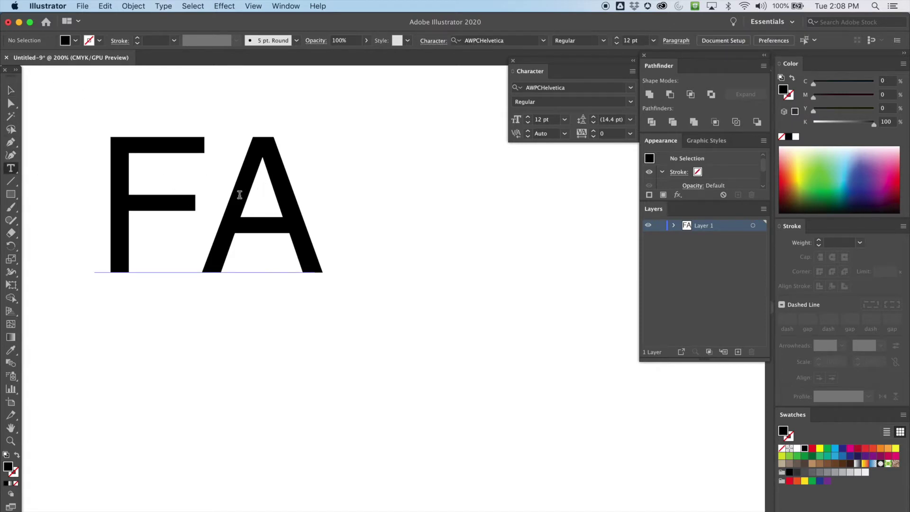
{"action": "left_click", "coordinate": [219, 209]}
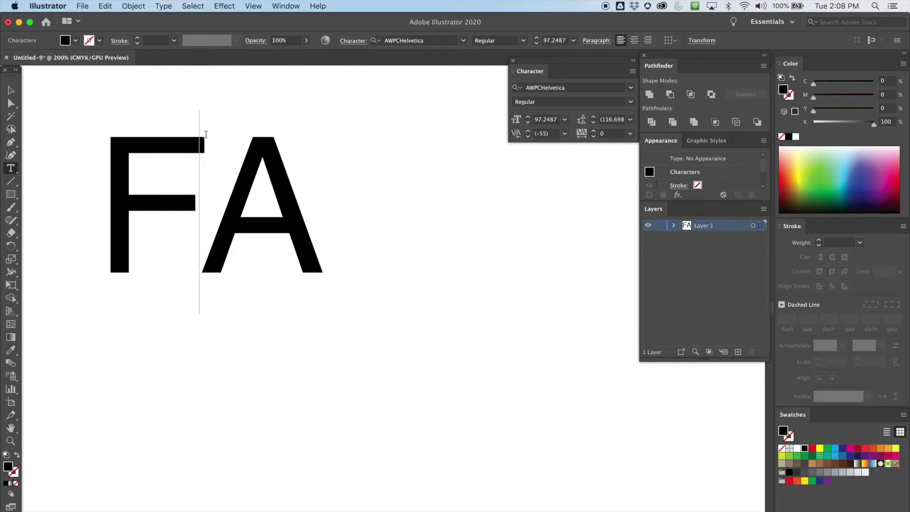
{"action": "left_click", "coordinate": [527, 137]}
{"action": "left_click", "coordinate": [528, 137]}
{"action": "left_click", "coordinate": [564, 133]}
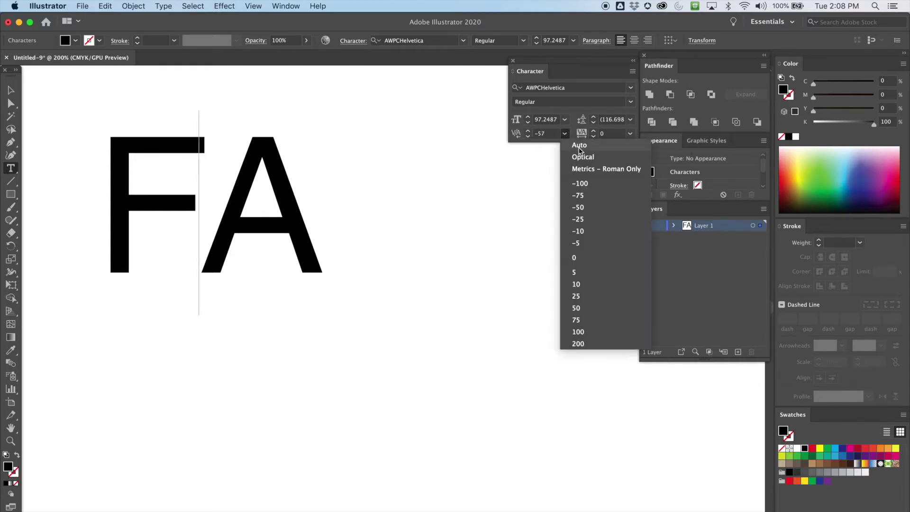
{"action": "left_click", "coordinate": [577, 257]}
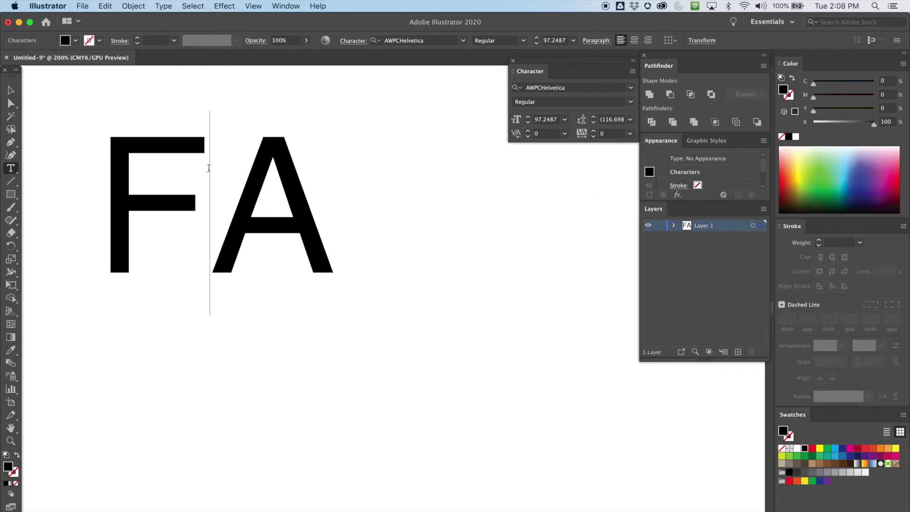
Step: Tighten the kerning between the F and the A to -142, then leave text editing and deselect the text
{"action": "left_click", "coordinate": [528, 136]}
{"action": "left_click", "coordinate": [528, 135]}
{"action": "left_click_drag", "start_coordinate": [528, 135], "coordinate": [528, 135]}
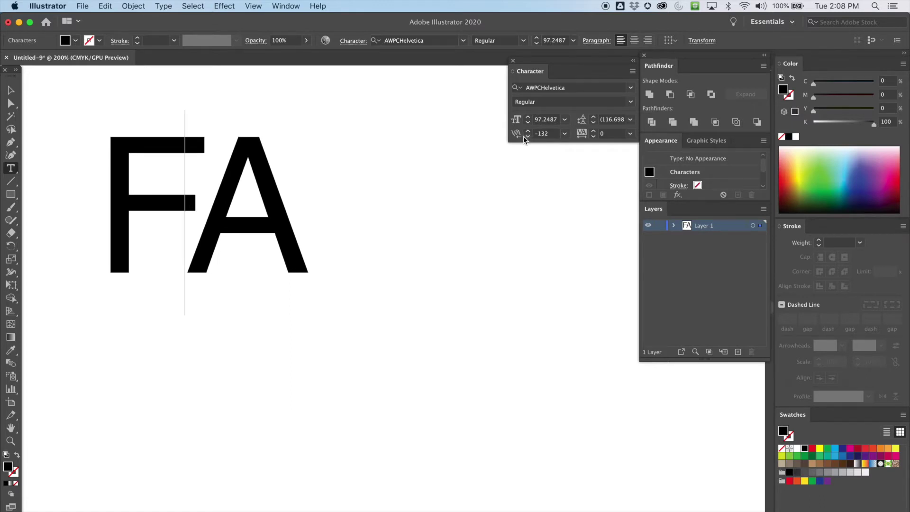
{"action": "left_click", "coordinate": [528, 136]}
{"action": "left_click_drag", "start_coordinate": [528, 136], "coordinate": [528, 136]}
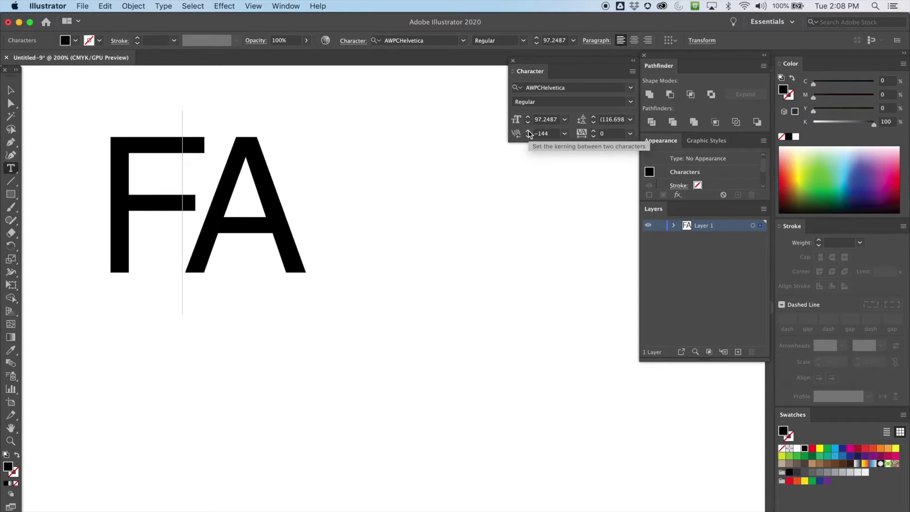
{"action": "left_click", "coordinate": [528, 129]}
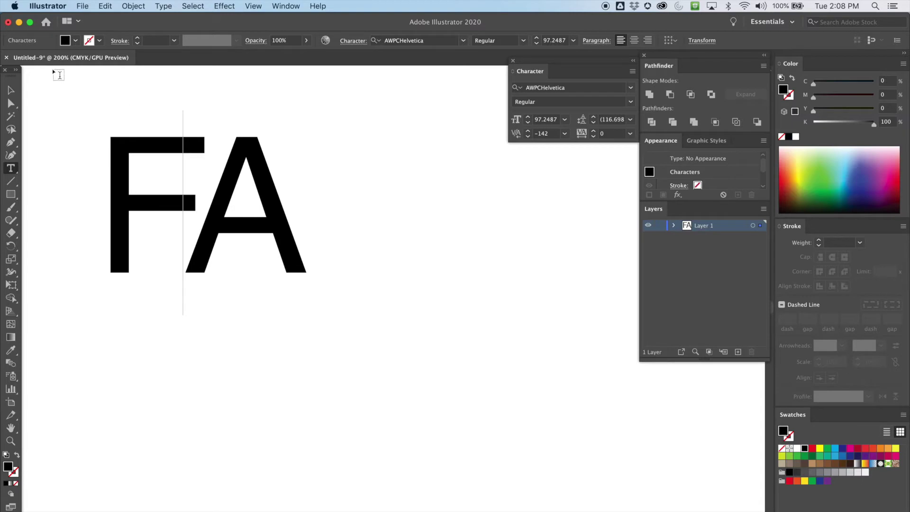
{"action": "key", "text": "Escape"}
{"action": "left_click", "coordinate": [223, 101]}
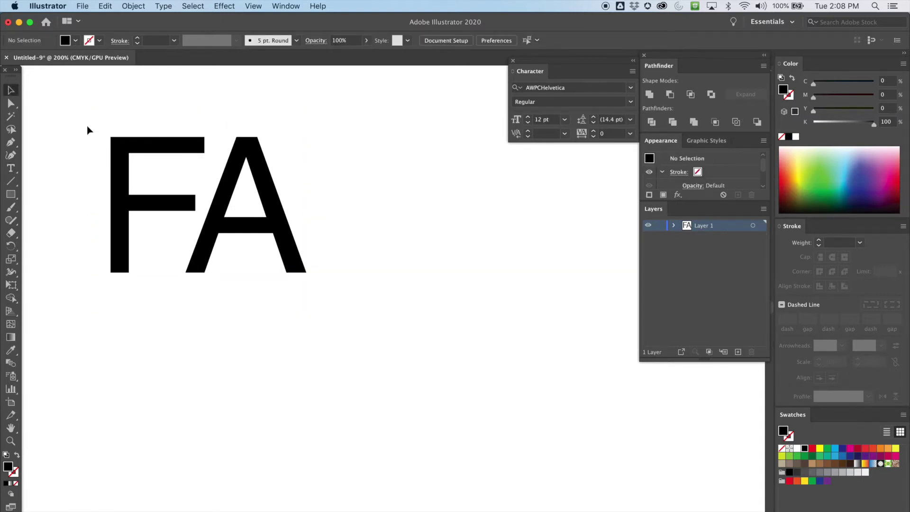
Step: Convert the FA text to outlines
{"action": "left_click", "coordinate": [121, 156]}
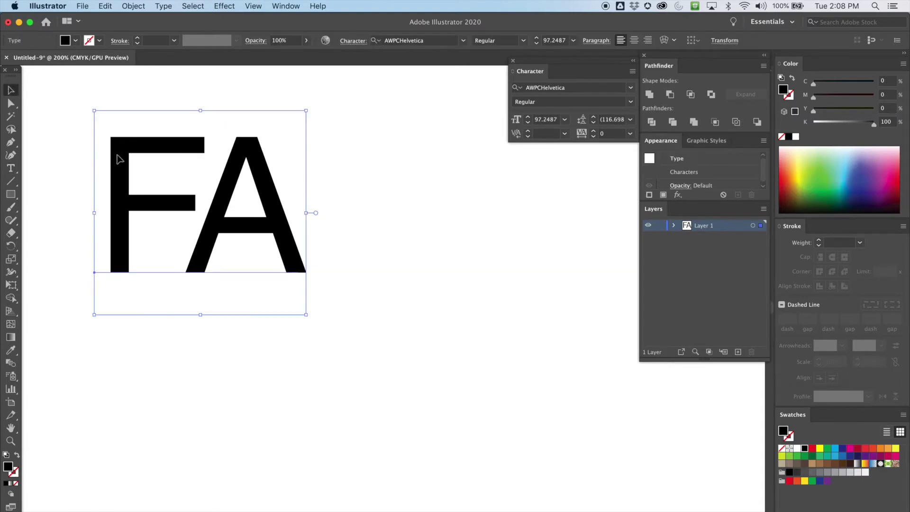
{"action": "left_click", "coordinate": [163, 6]}
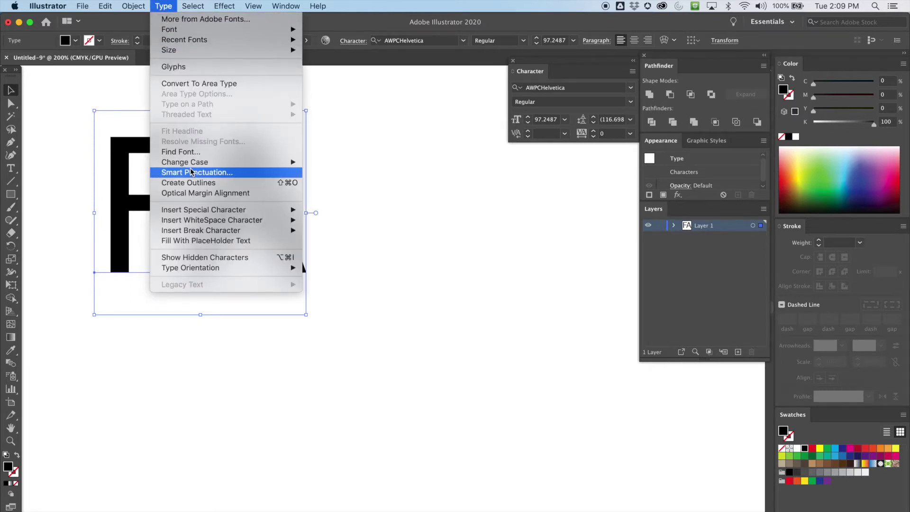
{"action": "left_click", "coordinate": [191, 188]}
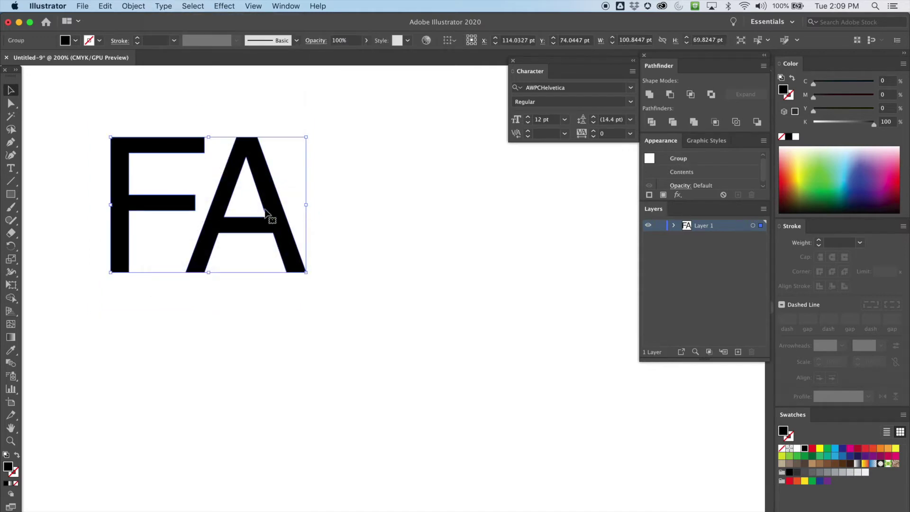
Step: Select only the outline of the A with the Direct Selection tool, leaving the F unselected
{"action": "left_click", "coordinate": [11, 103]}
{"action": "left_click", "coordinate": [341, 147]}
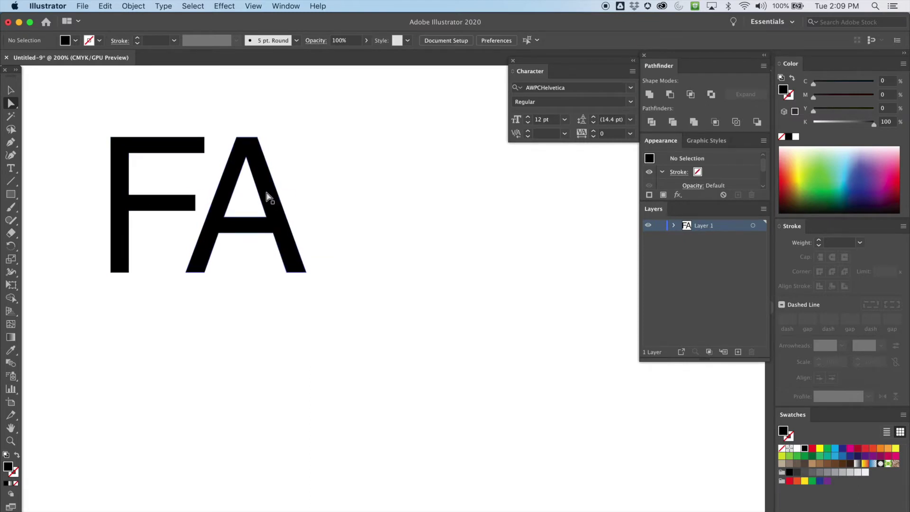
{"action": "left_click", "coordinate": [242, 225]}
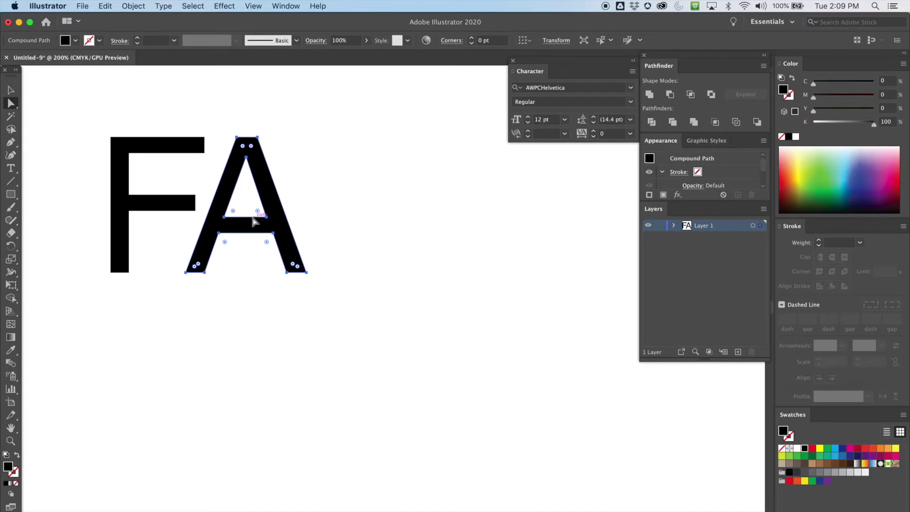
{"action": "key", "text": "super+equal"}
{"action": "key", "text": "super+equal"}
{"action": "key", "text": "super+equal"}
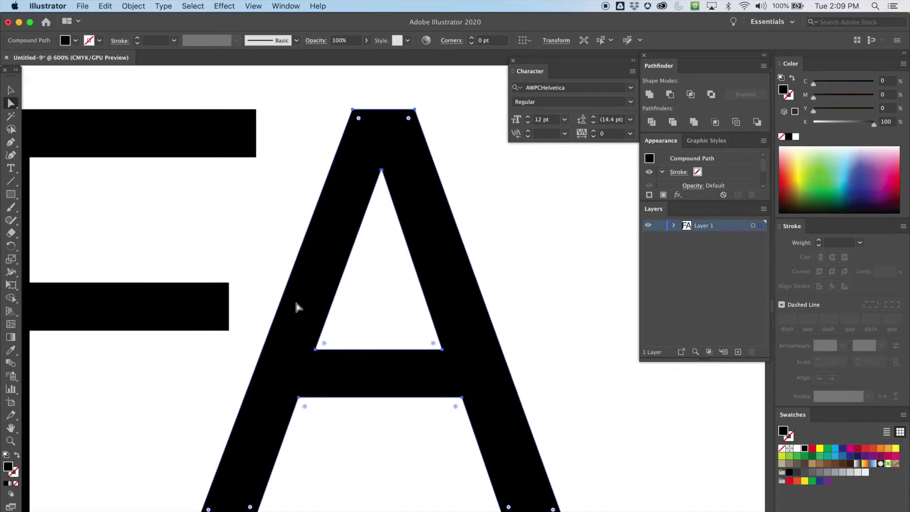
{"action": "scroll", "coordinate": [317, 354], "scroll_direction": "down", "scroll_amount": 3}
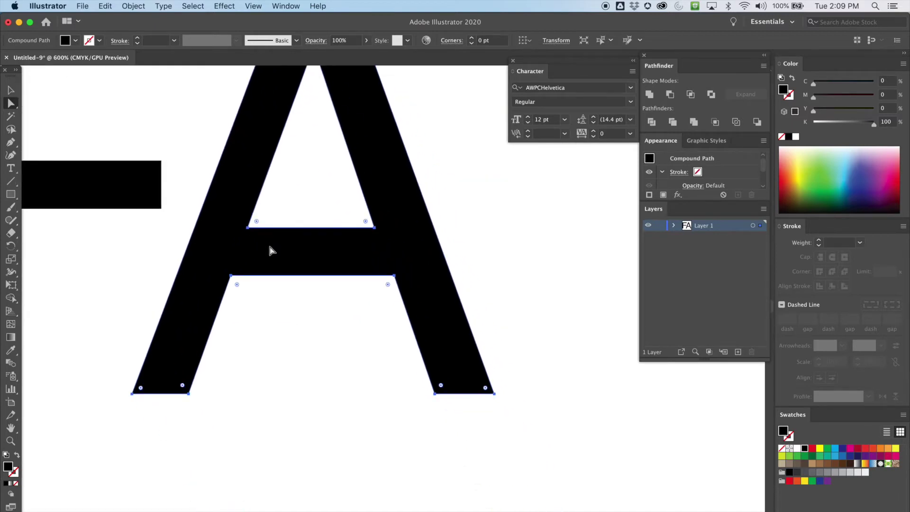
{"action": "key", "text": "super+equal"}
{"action": "left_click_drag", "start_coordinate": [315, 281], "coordinate": [321, 197]}
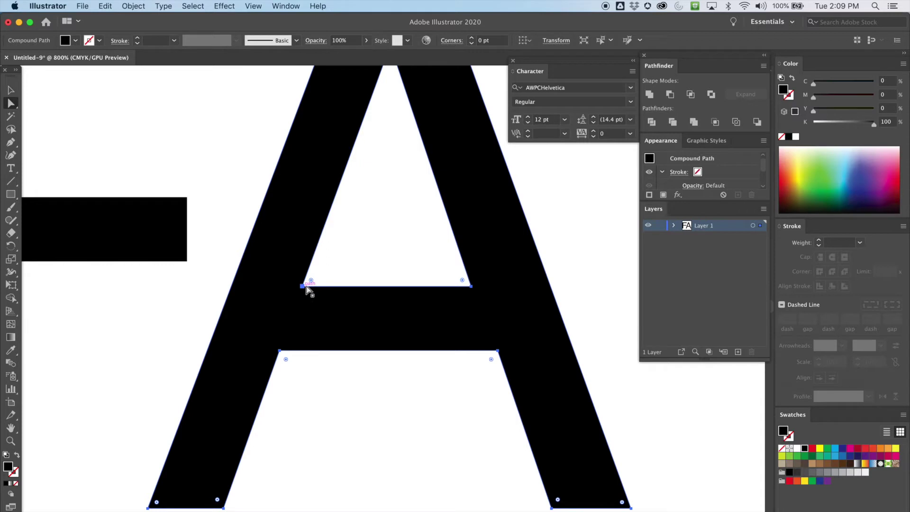
Step: Try to delete the lower-left corner anchor of the A's triangular opening with the Pen tool, and undo it
{"action": "left_click", "coordinate": [10, 142]}
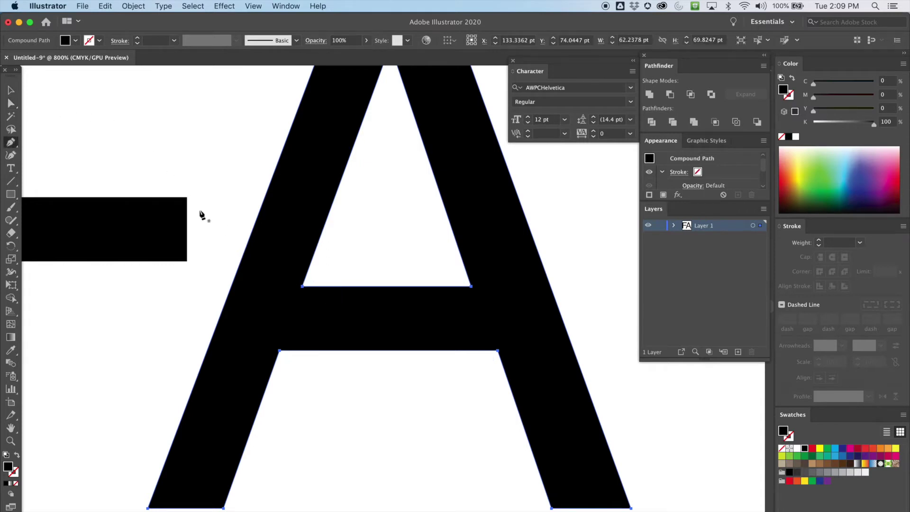
{"action": "left_click", "coordinate": [302, 286]}
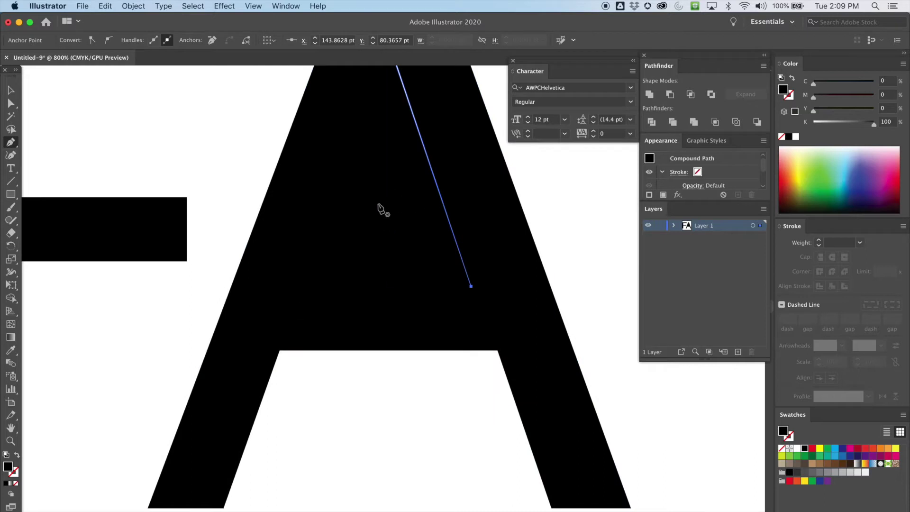
{"action": "key", "text": "super+z"}
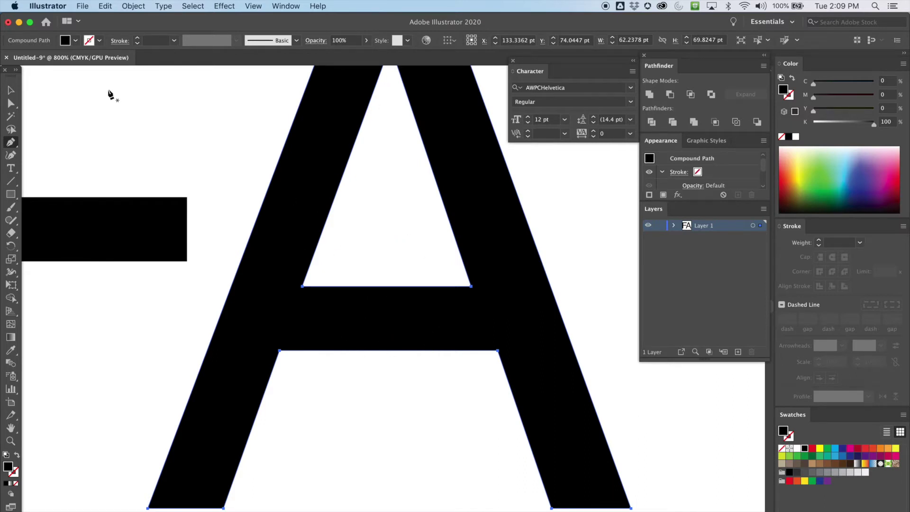
Step: Draw a vertical black rectangle about 8.3 by 19.7 pt across the middle of the A's crossbar
{"action": "left_click", "coordinate": [12, 103]}
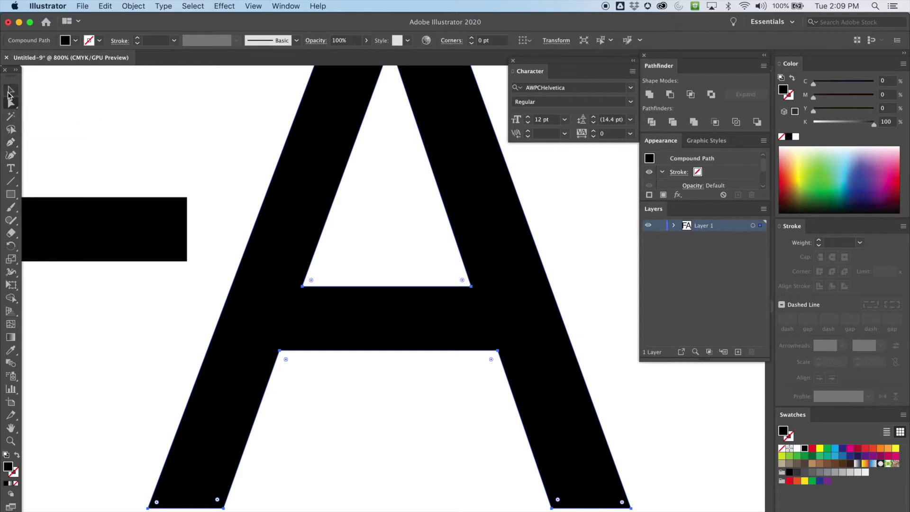
{"action": "left_click", "coordinate": [11, 194]}
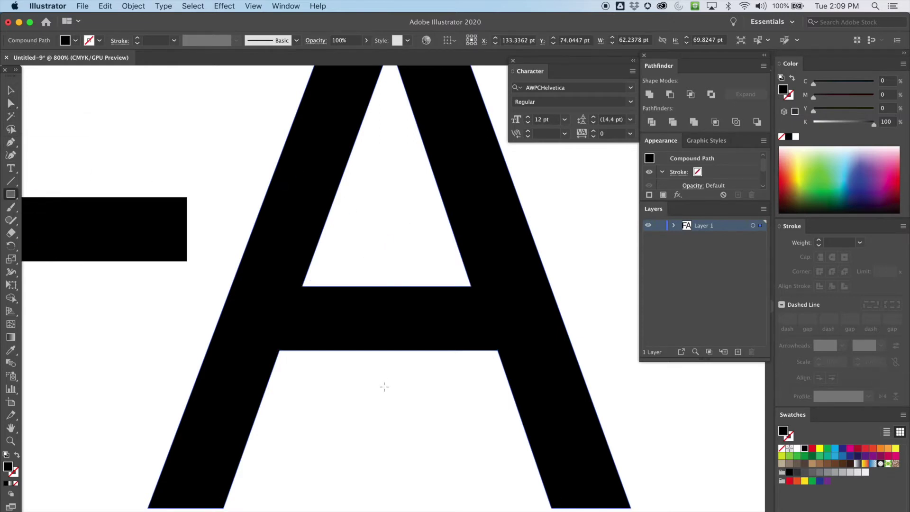
{"action": "left_click_drag", "start_coordinate": [365, 246], "coordinate": [430, 402]}
Step: Select the rectangle together with the A and subtract it from the letter with Minus Front
{"action": "left_click", "coordinate": [11, 90]}
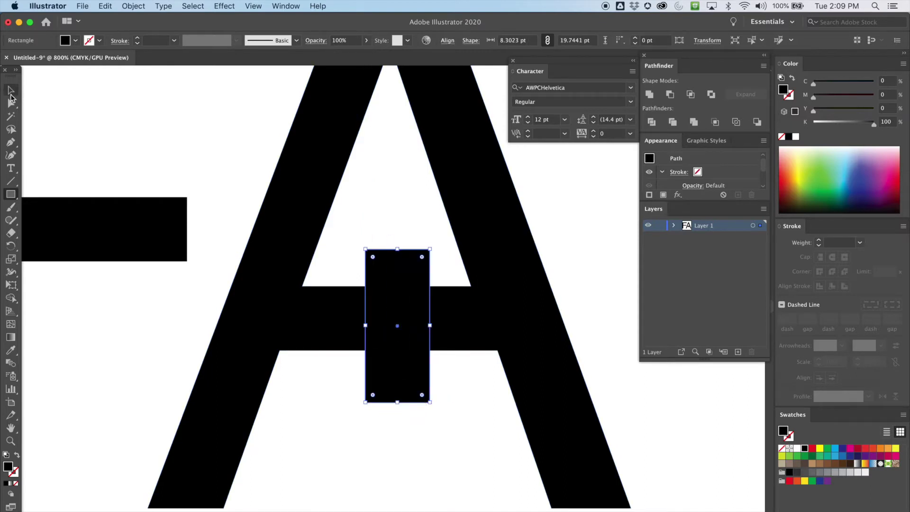
{"action": "key", "text": "a"}
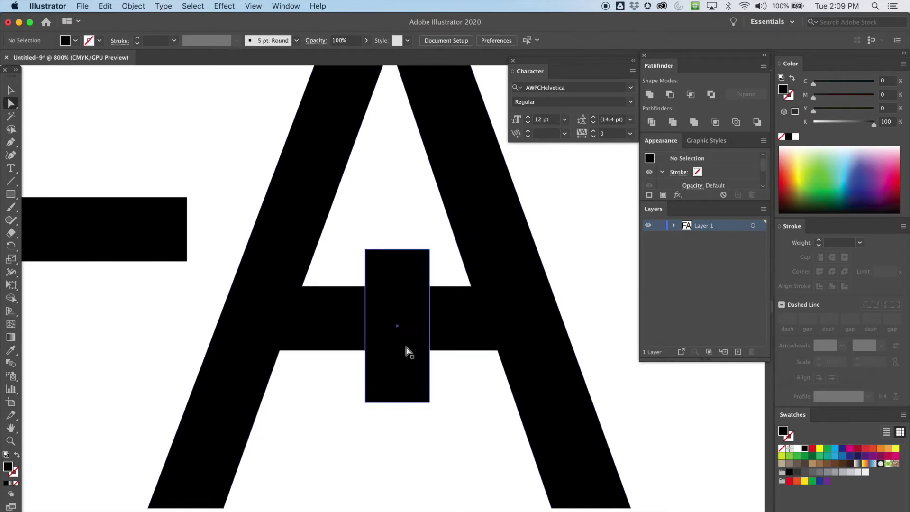
{"action": "left_click", "coordinate": [468, 334], "text": "shift"}
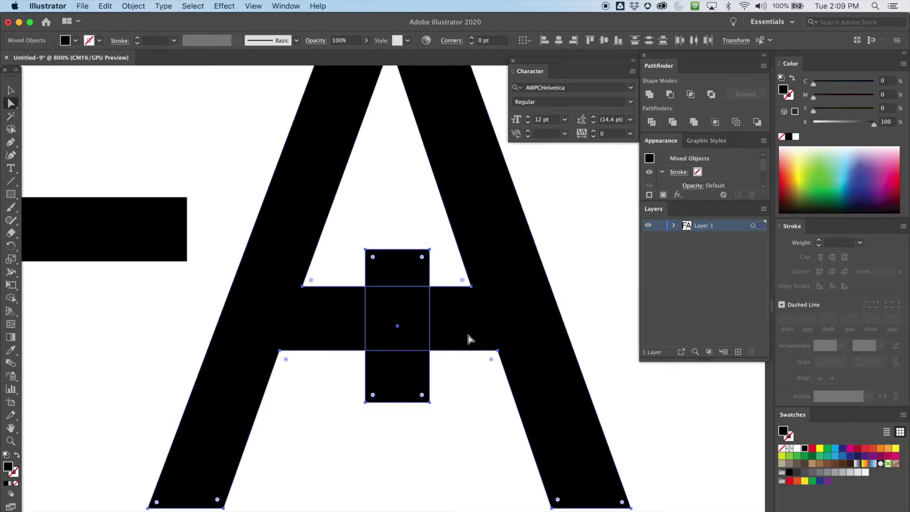
{"action": "left_click", "coordinate": [669, 95]}
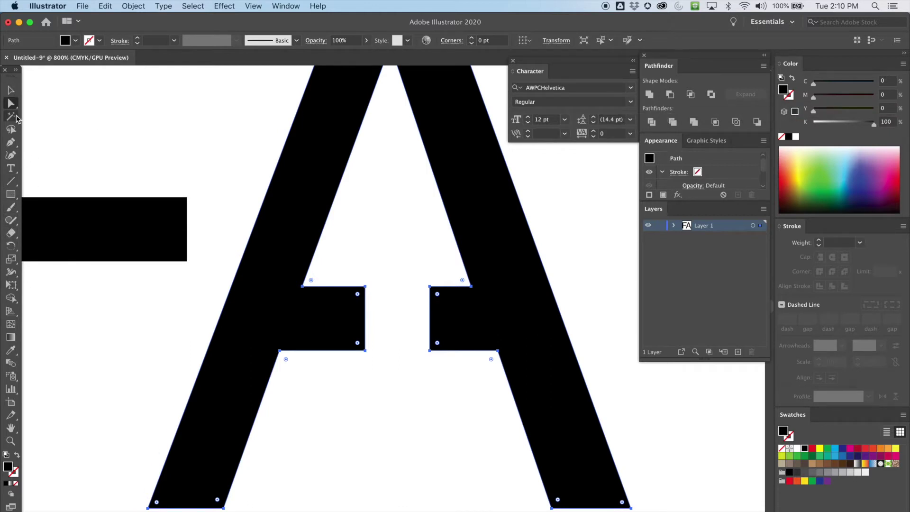
Step: Remove both crossbar stubs of the A by deleting their four end anchors with the Pen tool
{"action": "left_click", "coordinate": [10, 142]}
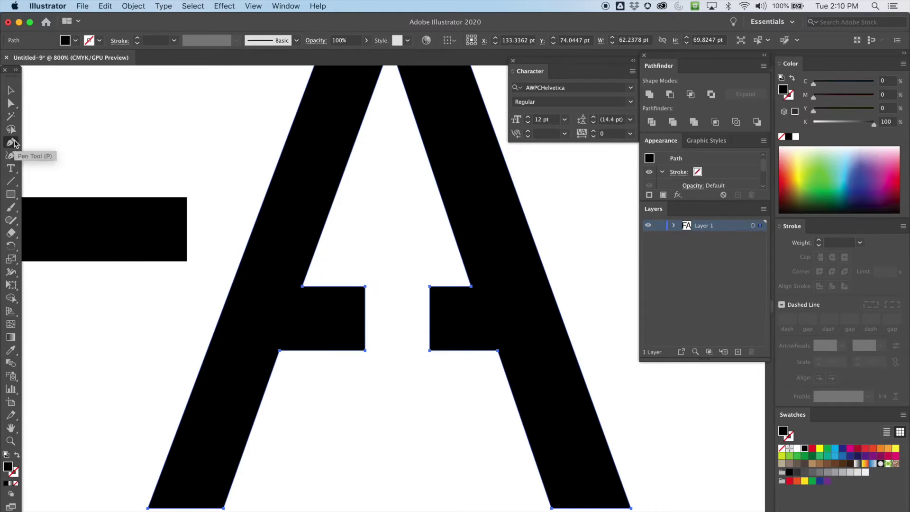
{"action": "left_click", "coordinate": [365, 286]}
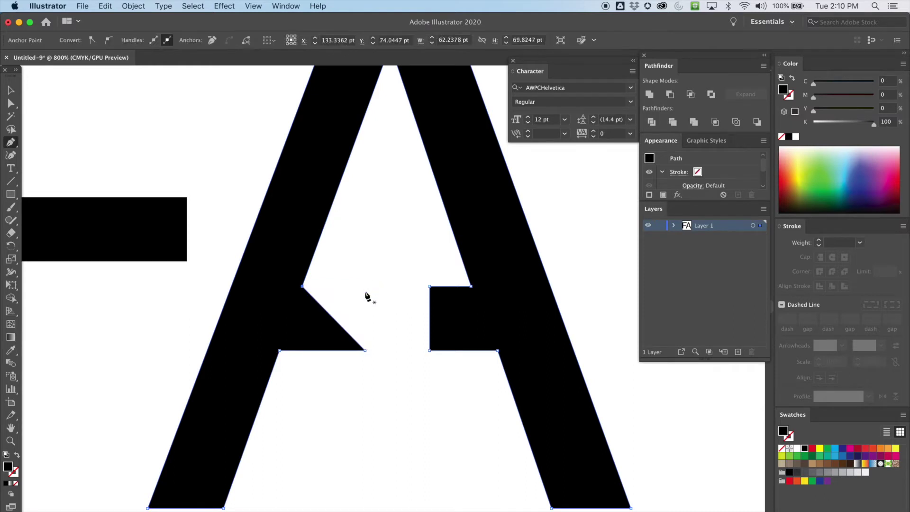
{"action": "left_click", "coordinate": [365, 351]}
{"action": "left_click", "coordinate": [430, 287]}
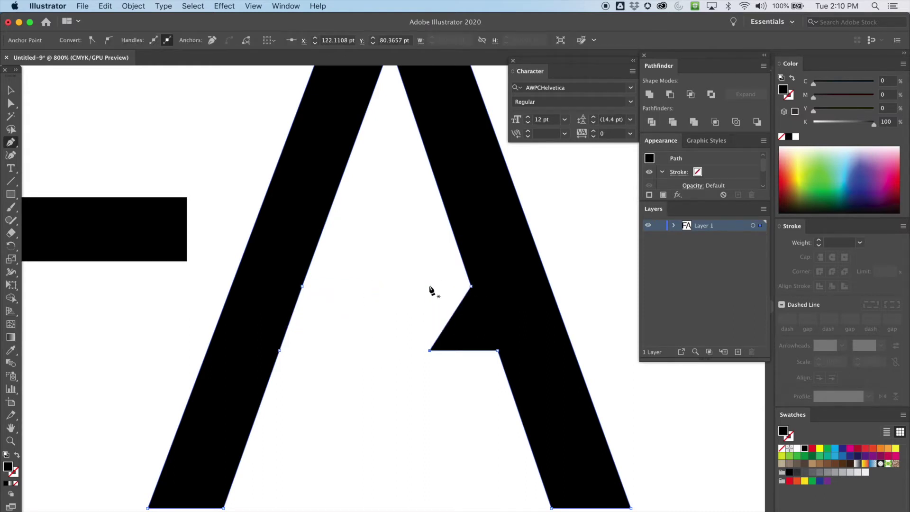
{"action": "left_click", "coordinate": [430, 350]}
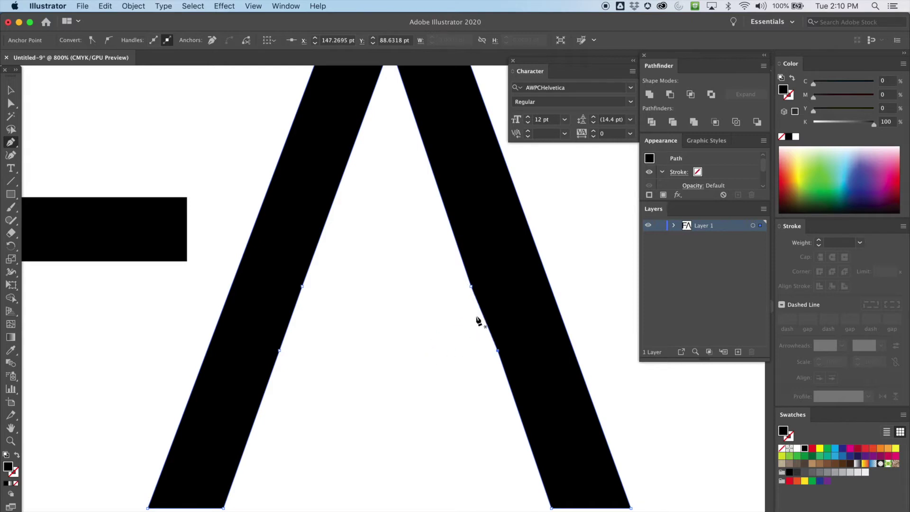
Step: Try deleting the leftover anchors on the inner edges of the A's legs, and undo those deletions
{"action": "left_click", "coordinate": [498, 351]}
{"action": "left_click", "coordinate": [471, 287]}
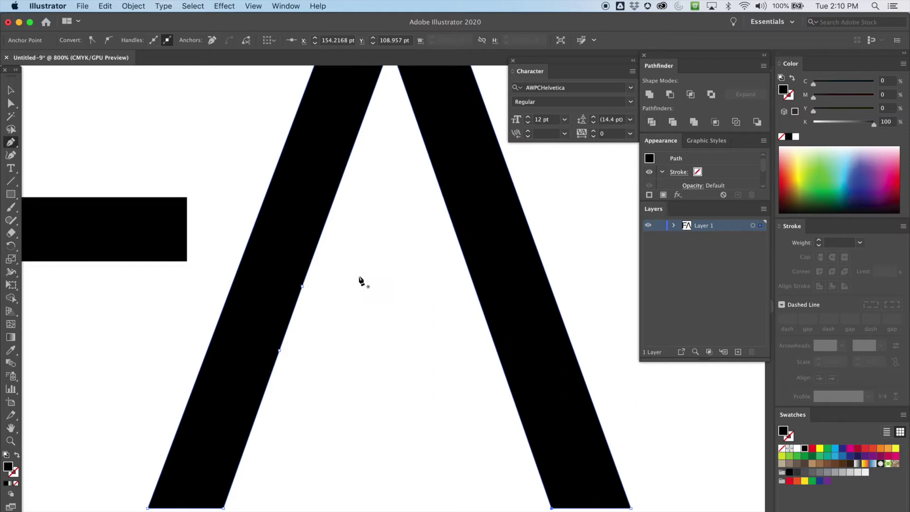
{"action": "left_click", "coordinate": [303, 287]}
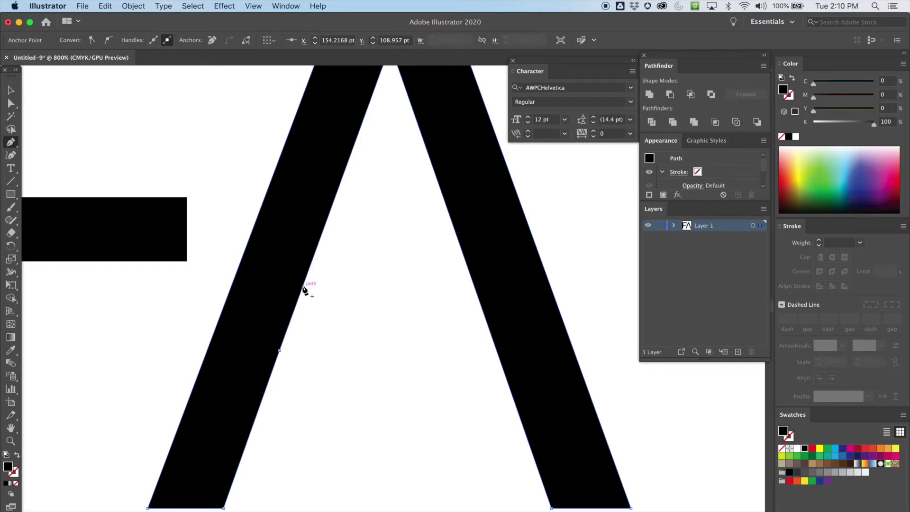
{"action": "left_click", "coordinate": [280, 351]}
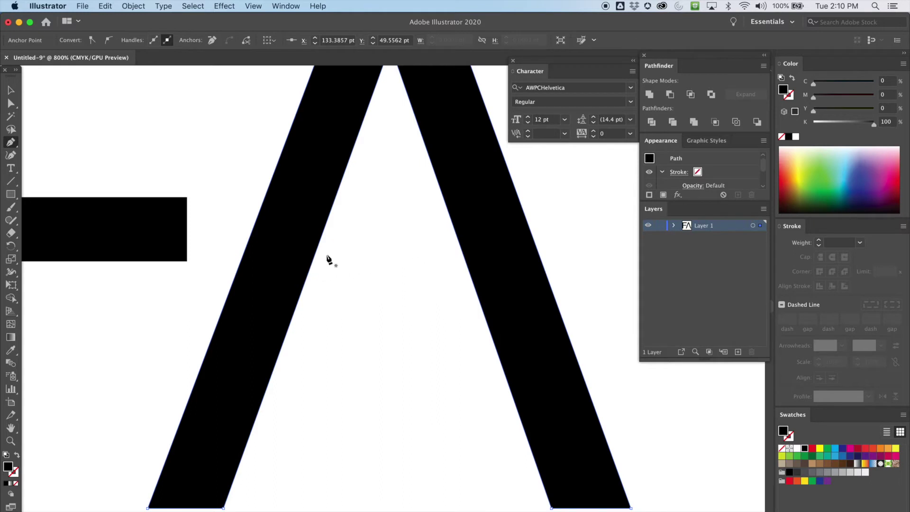
{"action": "left_click", "coordinate": [441, 240], "text": "super"}
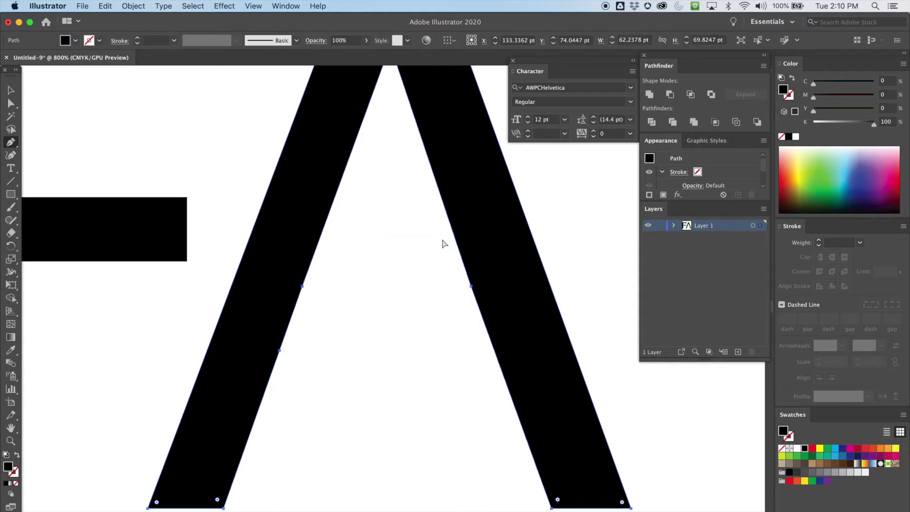
{"action": "key", "text": "super+z"}
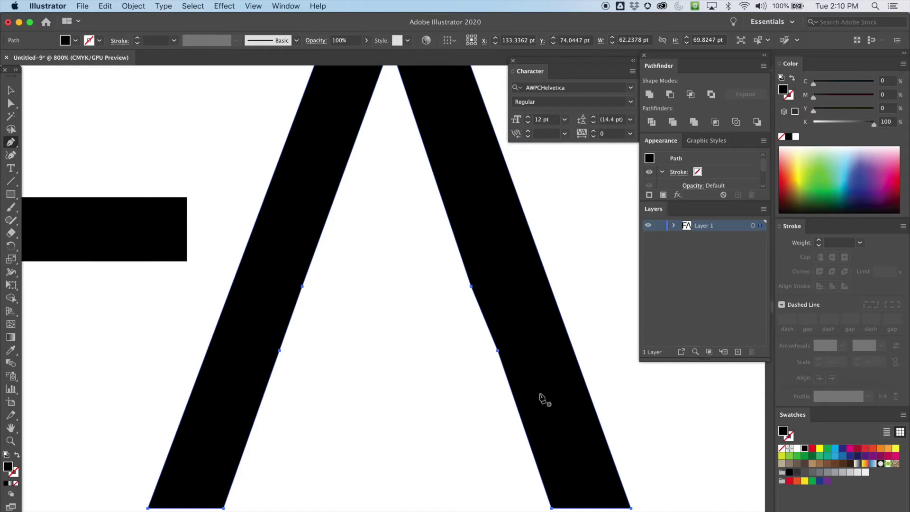
Step: Delete the four leftover anchors on the inner edges of the A's legs so both edges run straight
{"action": "left_click", "coordinate": [472, 286]}
{"action": "left_click", "coordinate": [498, 350]}
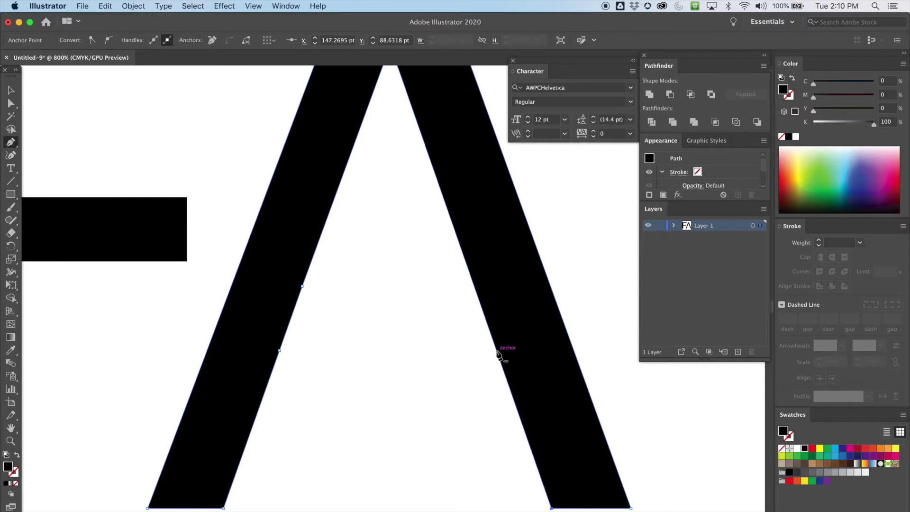
{"action": "left_click", "coordinate": [302, 286]}
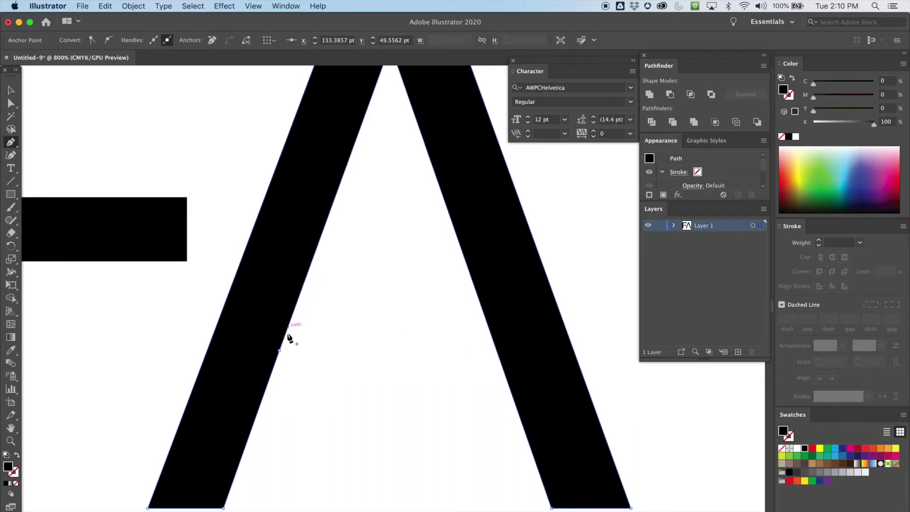
{"action": "left_click", "coordinate": [279, 350]}
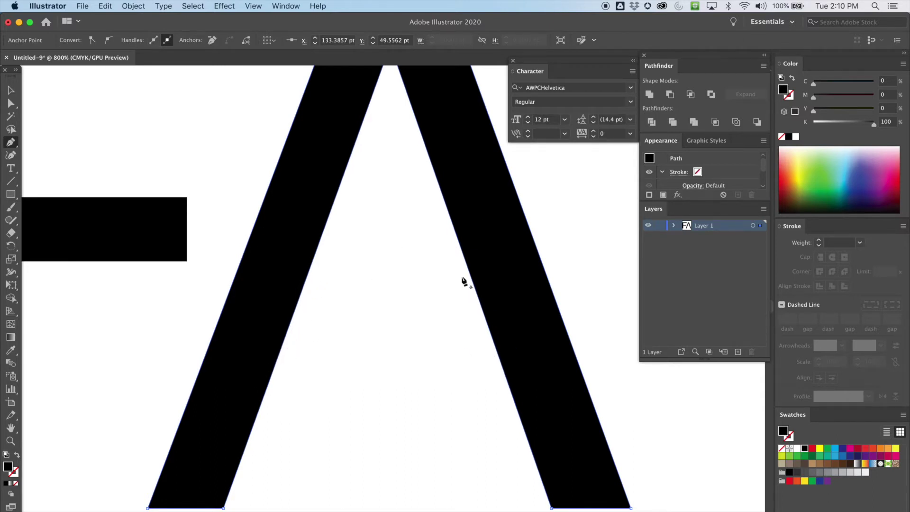
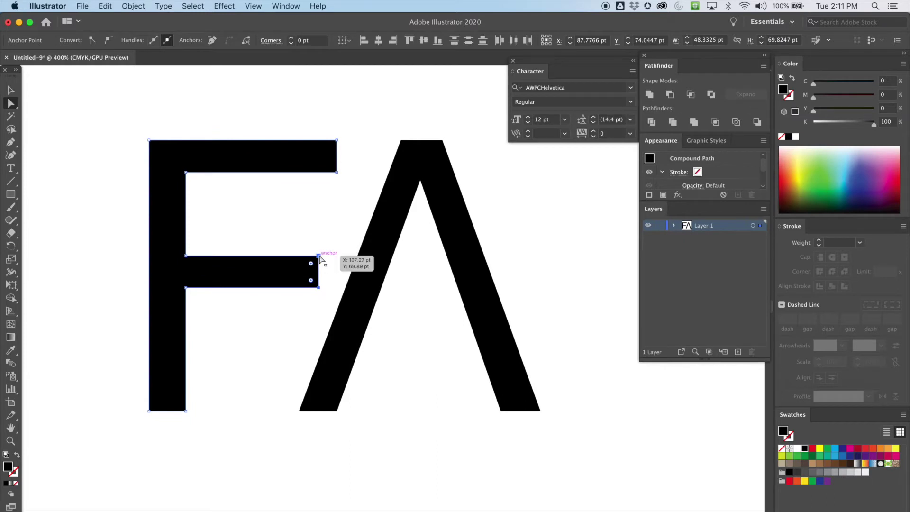
Step: Extend the F's middle arm across to the A's far leg, making the F about 84.3 pt wide, and deselect it
{"action": "left_click_drag", "start_coordinate": [318, 256], "coordinate": [475, 258]}
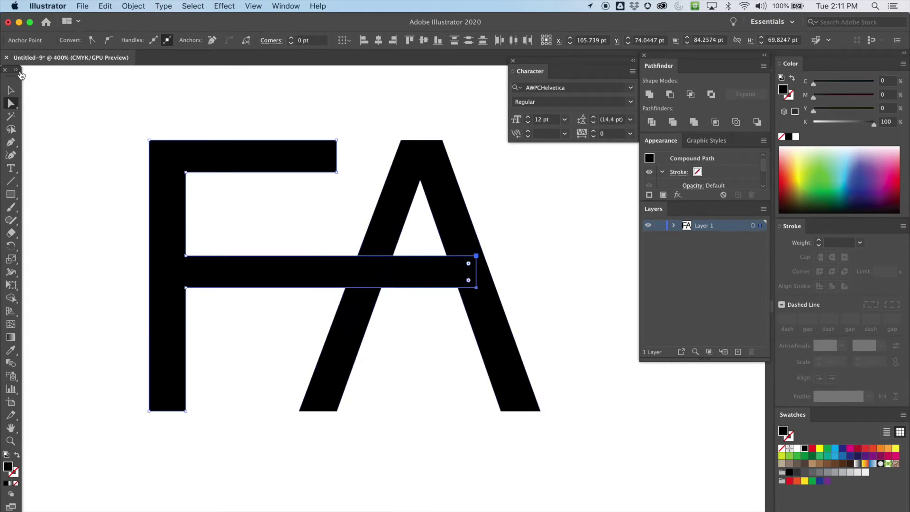
{"action": "left_click", "coordinate": [10, 90]}
{"action": "left_click", "coordinate": [514, 287]}
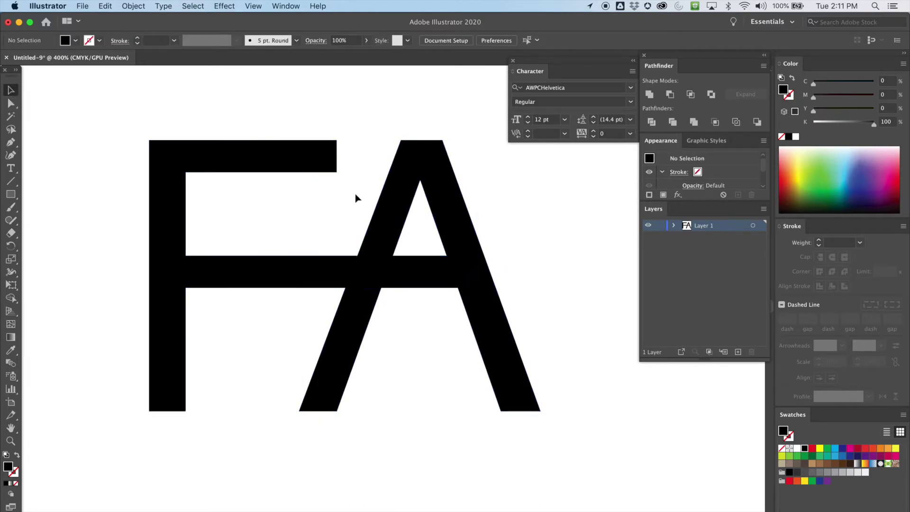
Step: Select the A and the F one after the other to check that they are separate shapes
{"action": "left_click", "coordinate": [10, 103]}
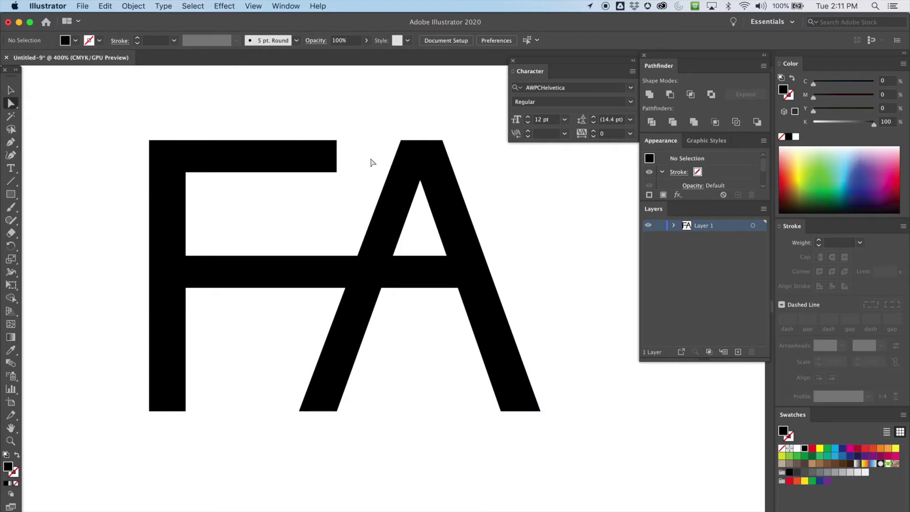
{"action": "left_click", "coordinate": [405, 161]}
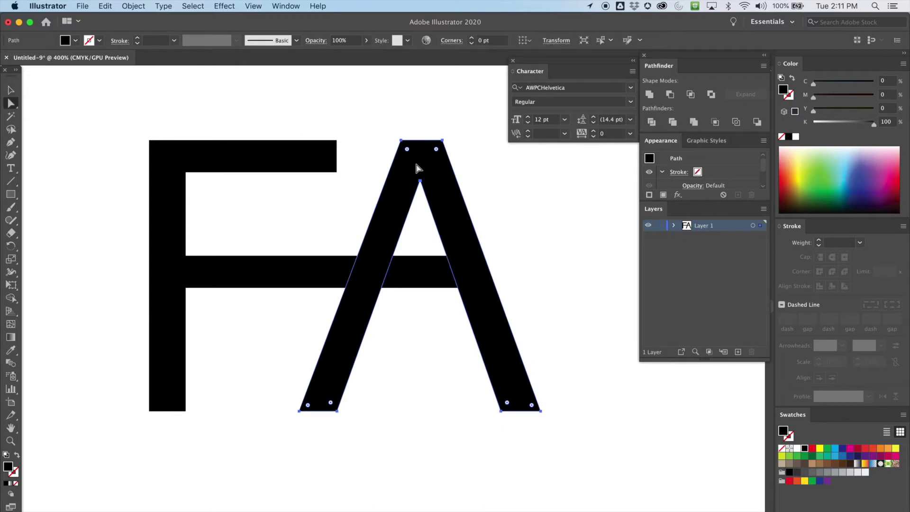
{"action": "key", "text": "v"}
{"action": "left_click", "coordinate": [426, 128]}
{"action": "left_click", "coordinate": [426, 169]}
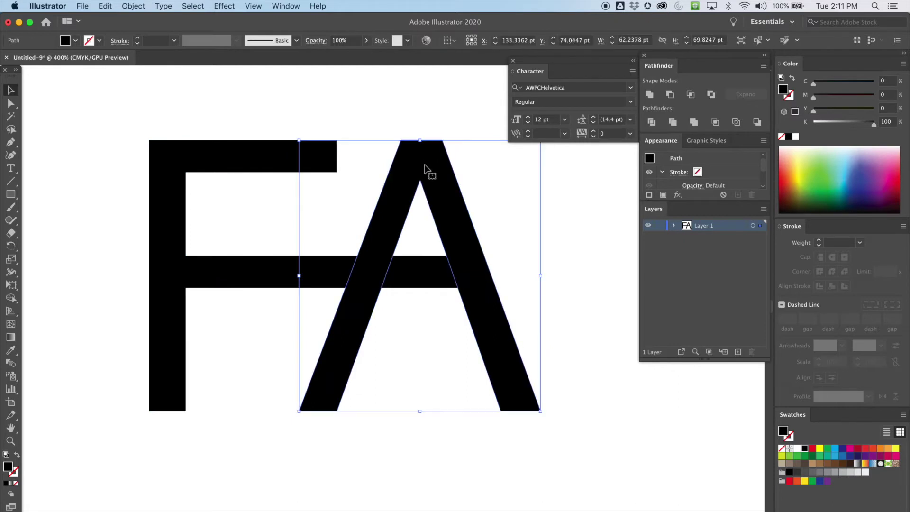
{"action": "left_click", "coordinate": [260, 155]}
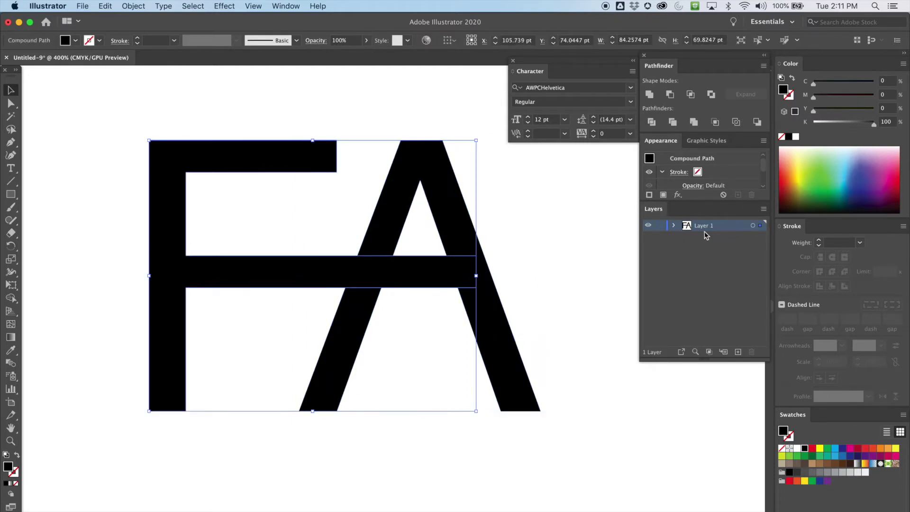
Step: Expand Layer 1 to list its shapes and move the F about 9 pt horizontally toward the A
{"action": "left_click", "coordinate": [675, 226]}
{"action": "left_click", "coordinate": [277, 134]}
{"action": "left_click", "coordinate": [250, 167]}
{"action": "left_click_drag", "start_coordinate": [244, 158], "coordinate": [286, 166]}
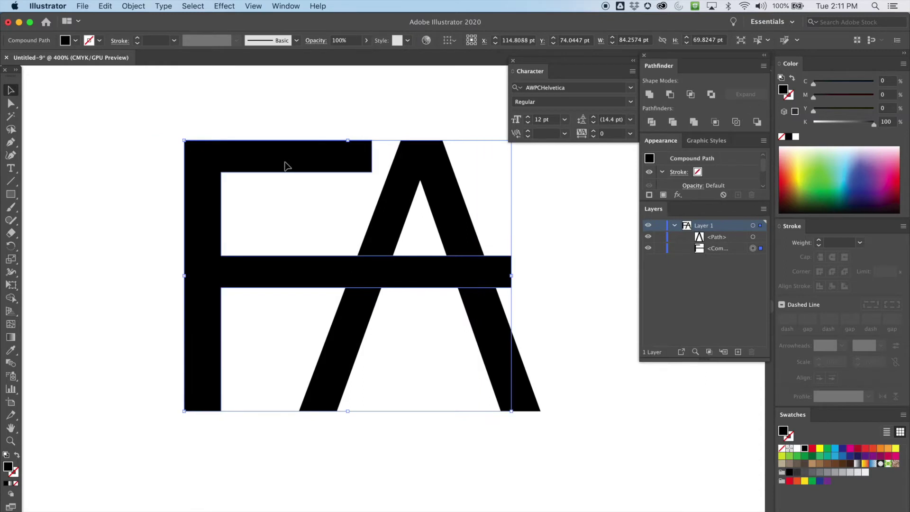
{"action": "left_click", "coordinate": [11, 103]}
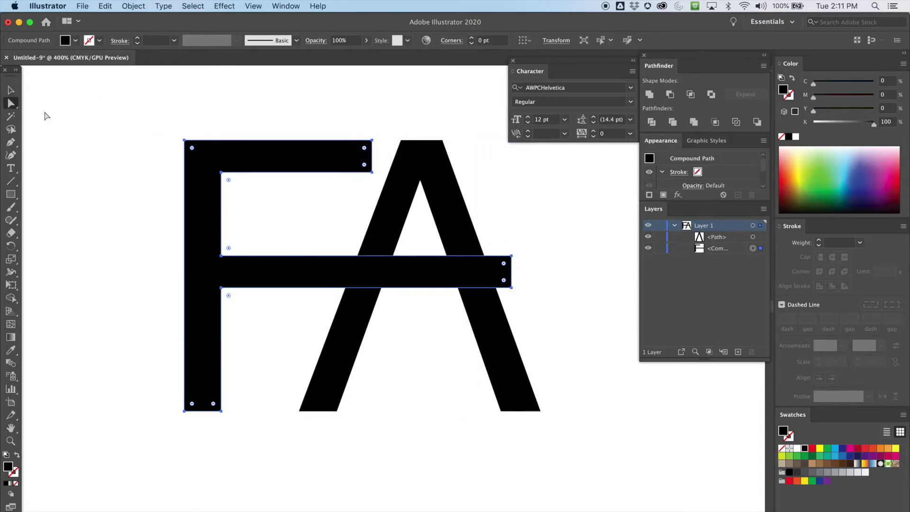
Step: Shorten the F's middle arm so that its end stops inside the A's far leg, and deselect it
{"action": "left_click", "coordinate": [531, 257]}
{"action": "left_click_drag", "start_coordinate": [529, 241], "coordinate": [476, 287]}
{"action": "left_click", "coordinate": [526, 297]}
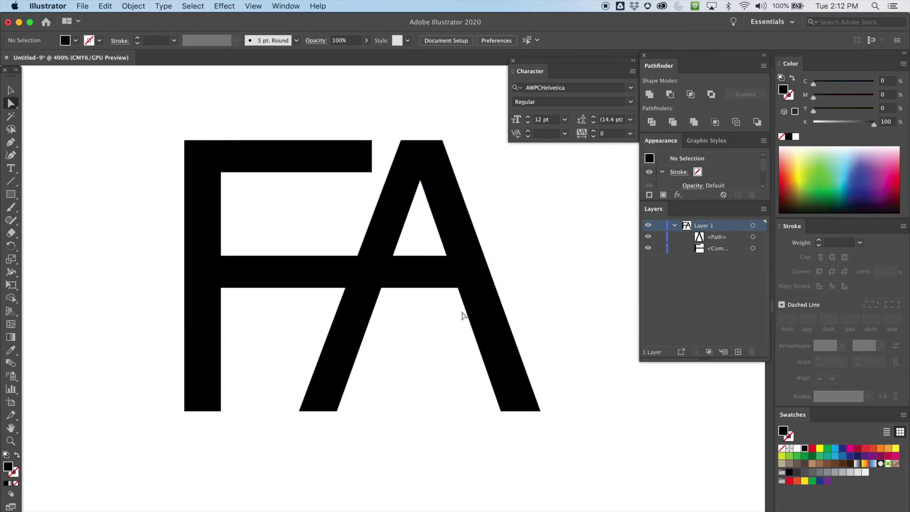
Step: Select the F and the A together, unite them into a single shape with Pathfinder, and deselect
{"action": "key", "text": "v"}
{"action": "left_click_drag", "start_coordinate": [151, 100], "coordinate": [382, 312]}
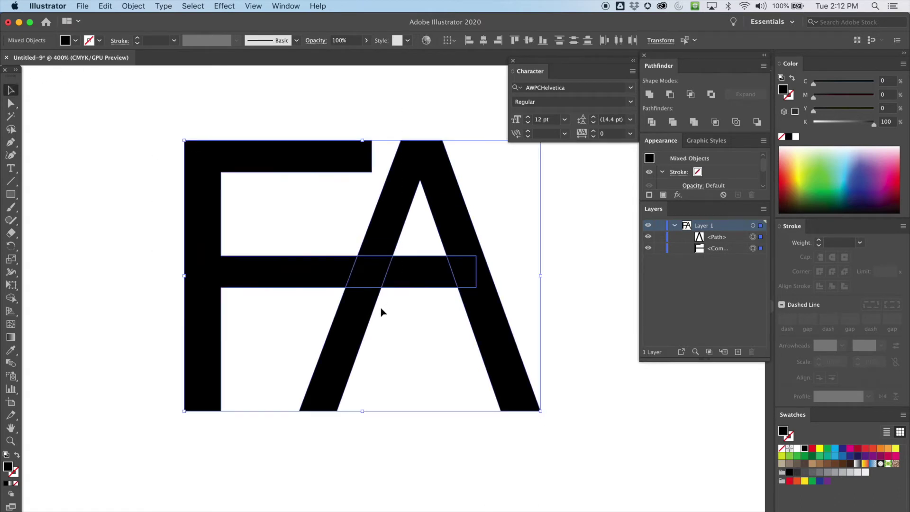
{"action": "left_click", "coordinate": [649, 95]}
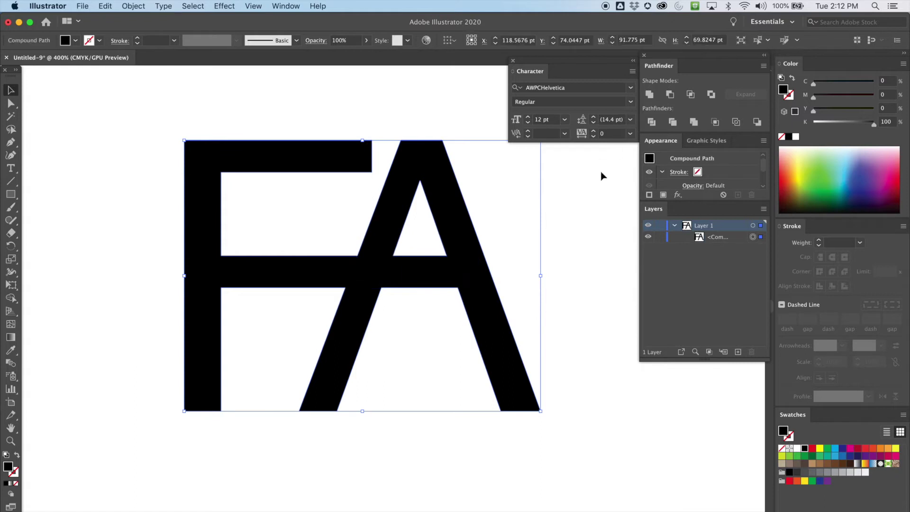
{"action": "left_click", "coordinate": [582, 208]}
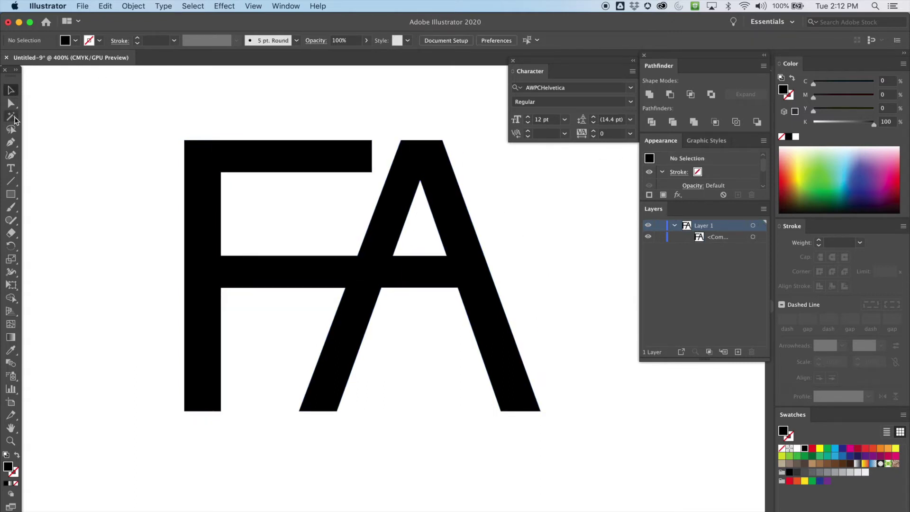
Step: Fill the united FA lettermark with the red swatch (C 0, M 100, Y 100, K 0) and deselect it
{"action": "left_click", "coordinate": [209, 213]}
{"action": "left_click", "coordinate": [73, 40]}
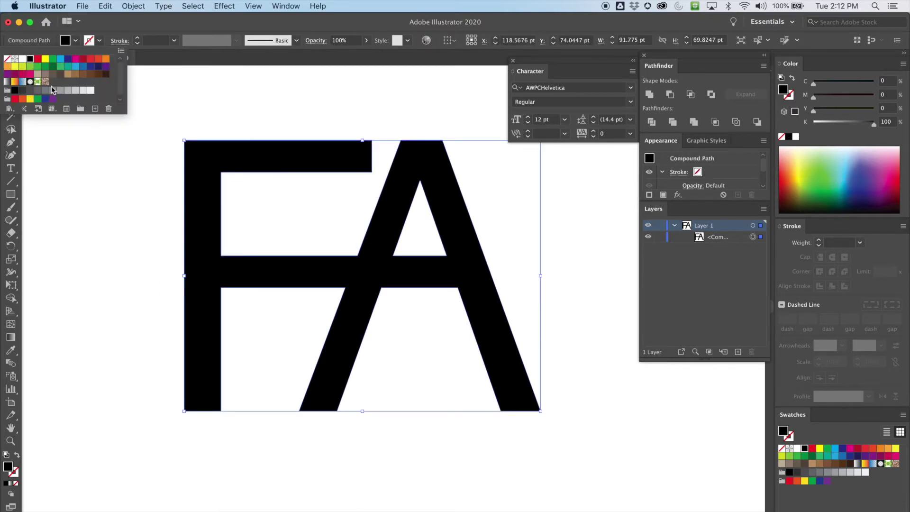
{"action": "left_click", "coordinate": [38, 59]}
{"action": "left_click", "coordinate": [137, 95]}
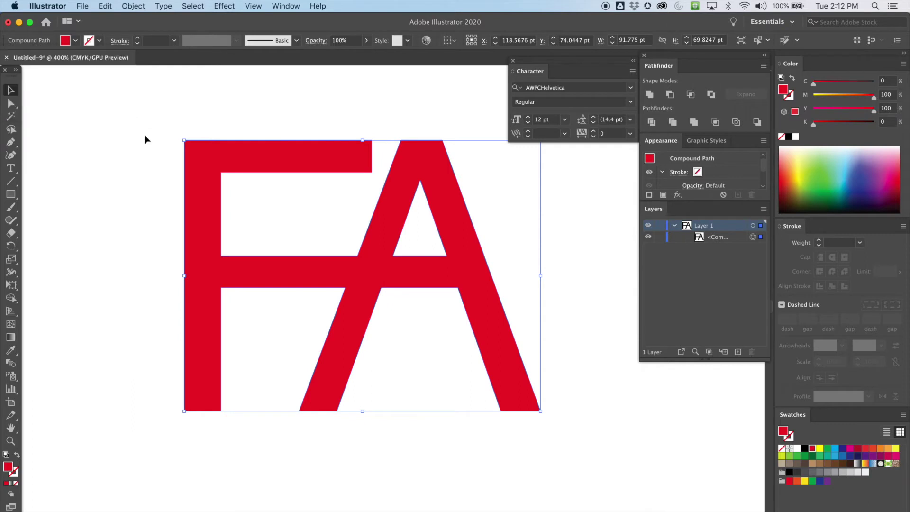
{"action": "left_click", "coordinate": [109, 206]}
Step: Fill the FA lettermark with the dark green swatch (C 90, M 30, Y 95, K 30) and deselect it
{"action": "left_click", "coordinate": [75, 40]}
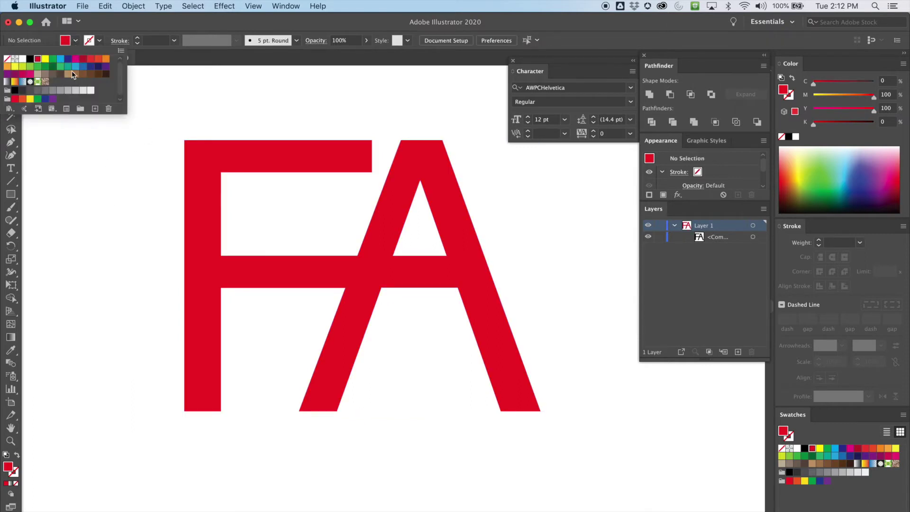
{"action": "left_click", "coordinate": [146, 136]}
{"action": "left_click_drag", "start_coordinate": [148, 158], "coordinate": [270, 178]}
{"action": "left_click", "coordinate": [74, 43]}
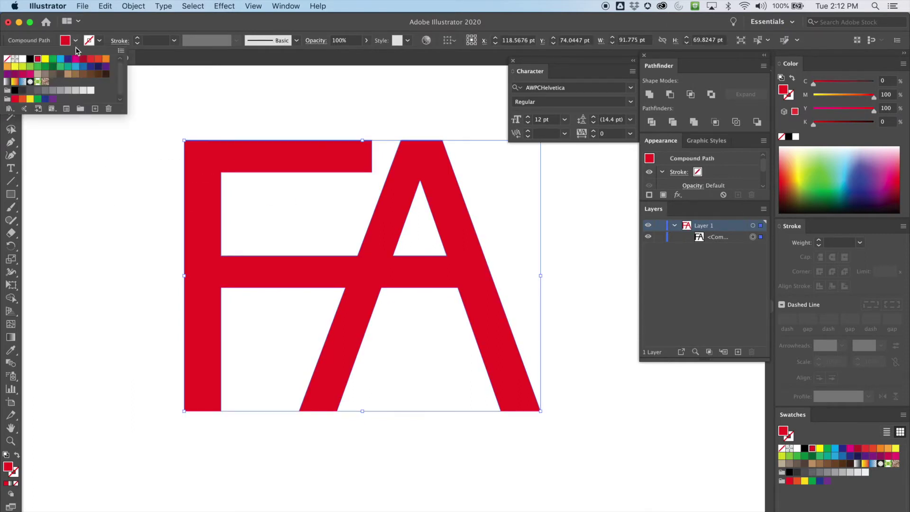
{"action": "left_click", "coordinate": [53, 68]}
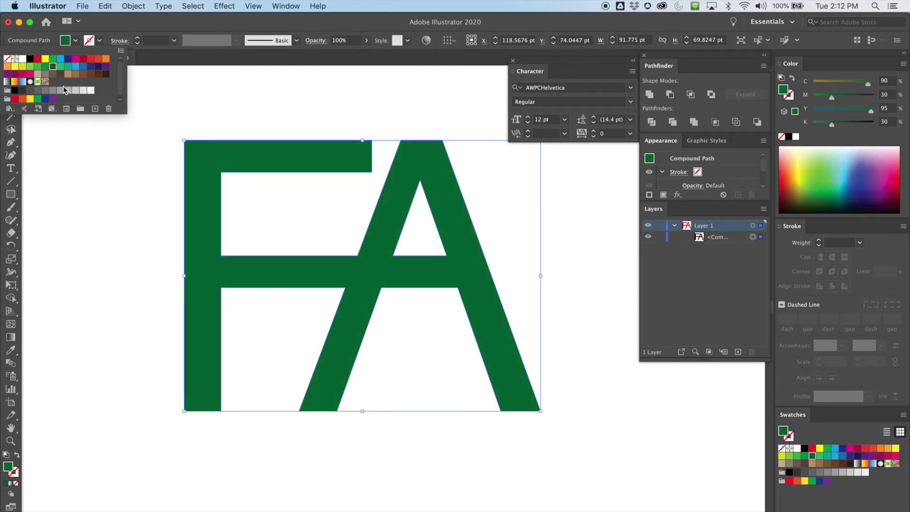
{"action": "left_click", "coordinate": [147, 161]}
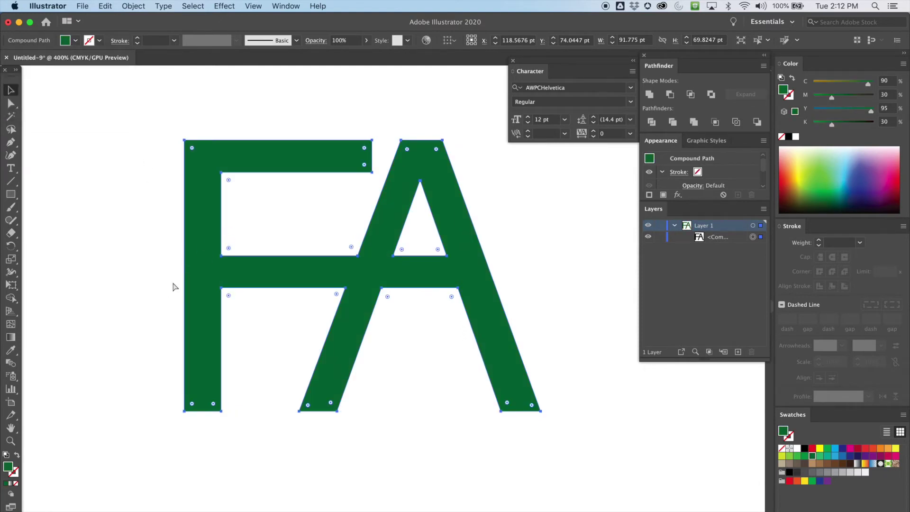
{"action": "key", "text": "super+minus"}
{"action": "left_click", "coordinate": [265, 212]}
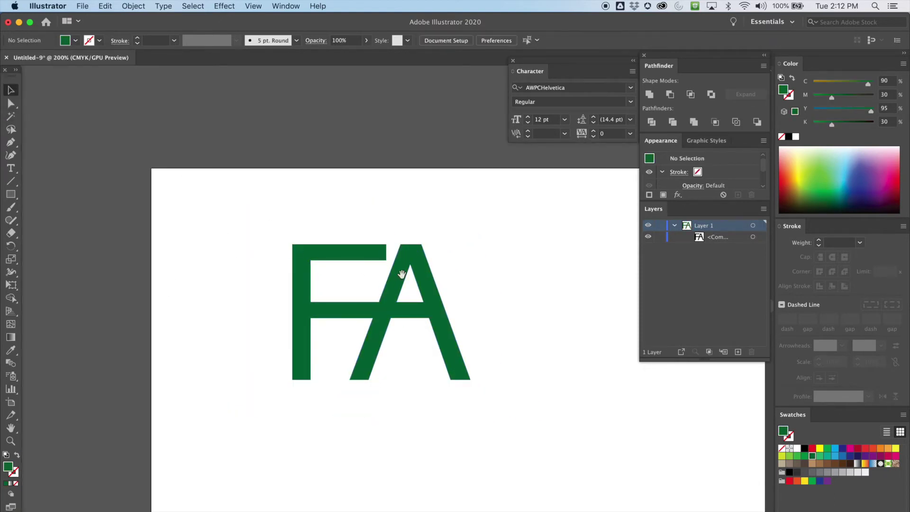
Step: Add a new point text reading "TZ" on the empty artboard area beside the FA lettermark
{"action": "scroll", "coordinate": [365, 228], "scroll_direction": "down", "scroll_amount": 3}
{"action": "scroll", "coordinate": [365, 228], "scroll_direction": "right", "scroll_amount": 5}
{"action": "scroll", "coordinate": [354, 243], "scroll_direction": "up", "scroll_amount": 1}
{"action": "scroll", "coordinate": [353, 244], "scroll_direction": "left", "scroll_amount": 1}
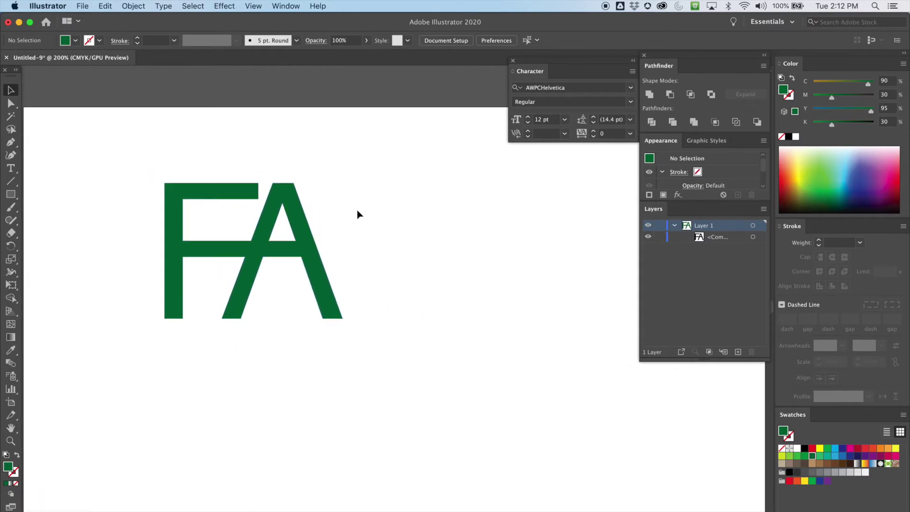
{"action": "left_click", "coordinate": [12, 168]}
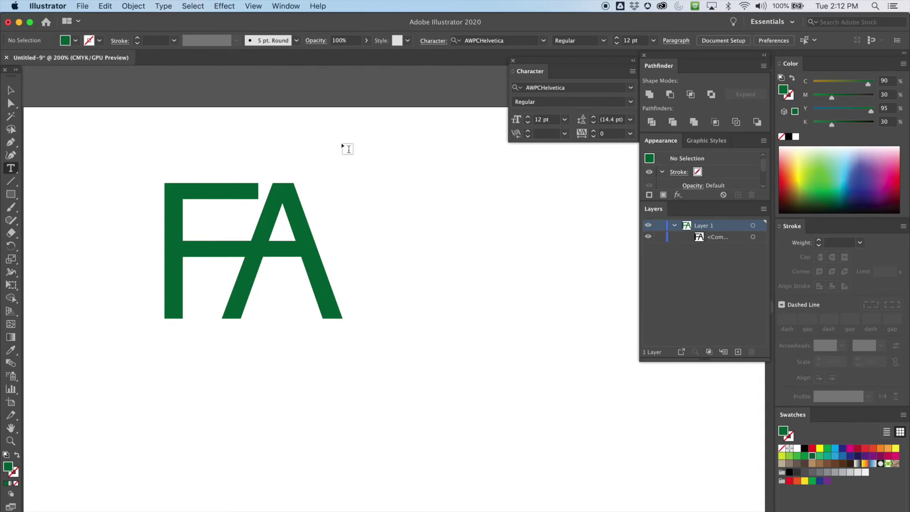
{"action": "left_click", "coordinate": [408, 168]}
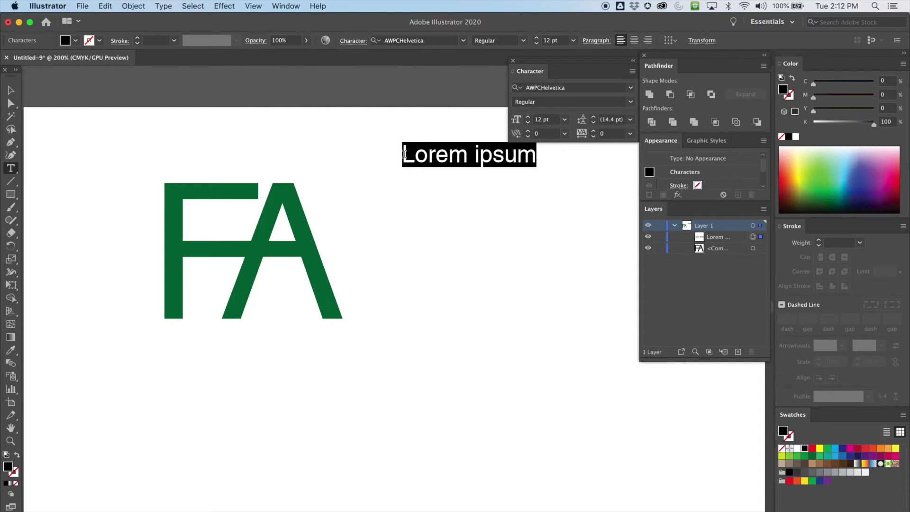
{"action": "type", "text": "TZ"}
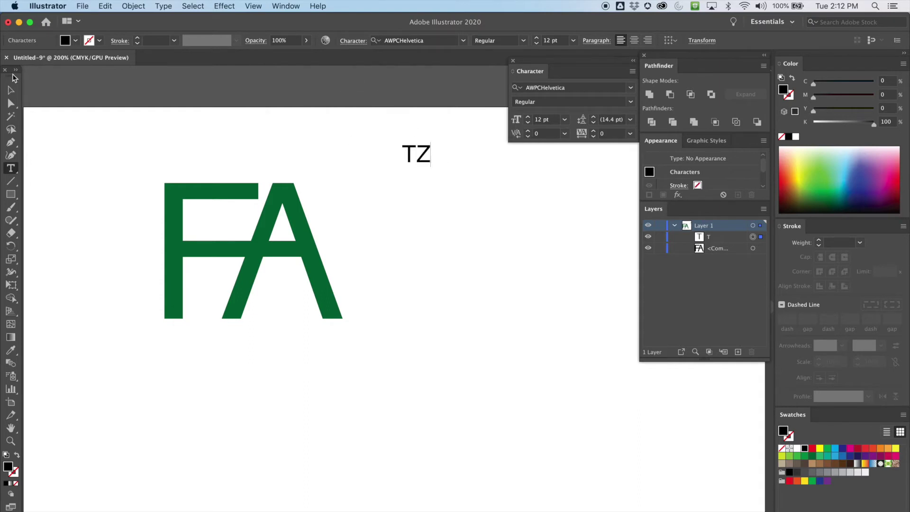
{"action": "key", "text": "Escape"}
Step: Select the TZ text, browse the font list and set its font to Times New Roman
{"action": "left_click_drag", "start_coordinate": [378, 119], "coordinate": [421, 195]}
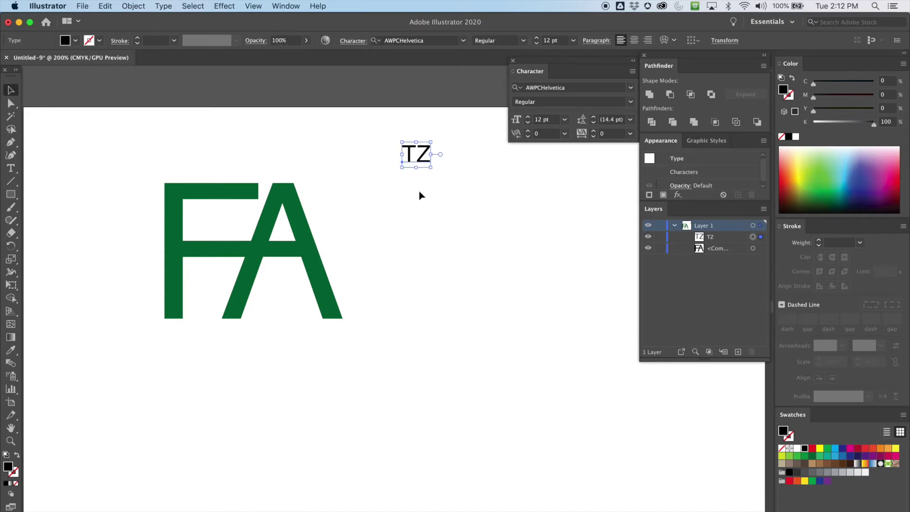
{"action": "key", "text": "super+equal"}
{"action": "key", "text": "super+equal"}
{"action": "key", "text": "super+equal"}
{"action": "key", "text": "super+equal"}
{"action": "key", "text": "super+equal"}
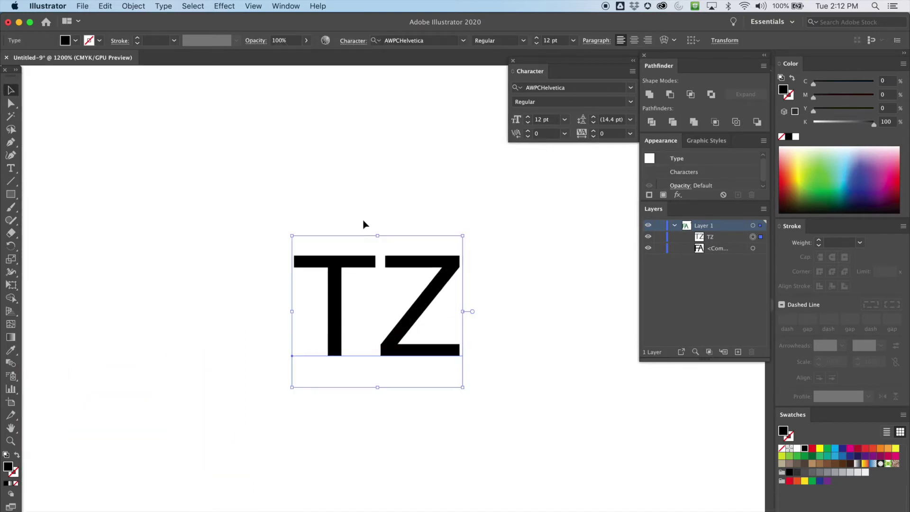
{"action": "left_click", "coordinate": [464, 41]}
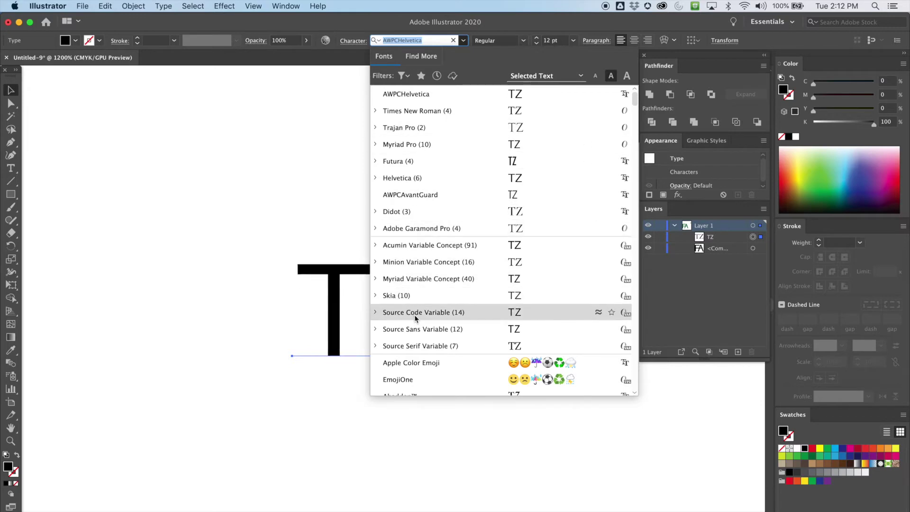
{"action": "left_click_drag", "start_coordinate": [635, 99], "coordinate": [625, 187]}
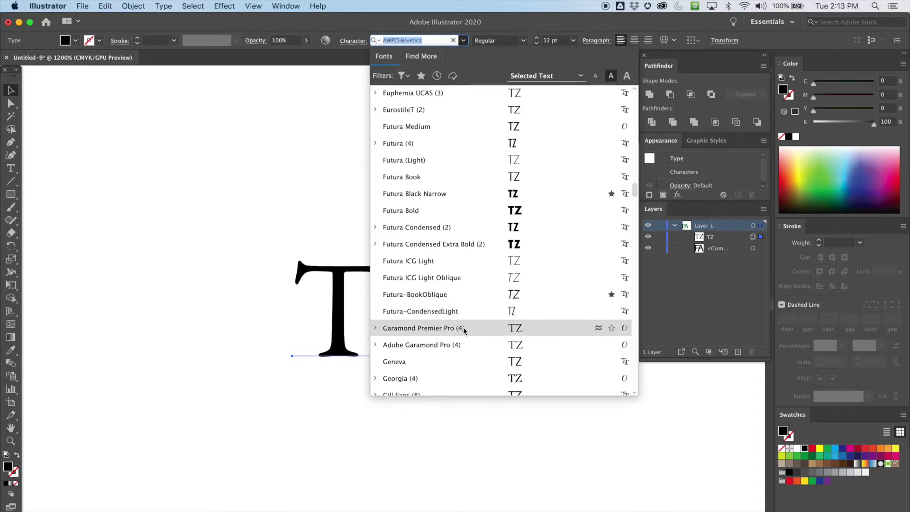
{"action": "left_click_drag", "start_coordinate": [636, 191], "coordinate": [612, 277]}
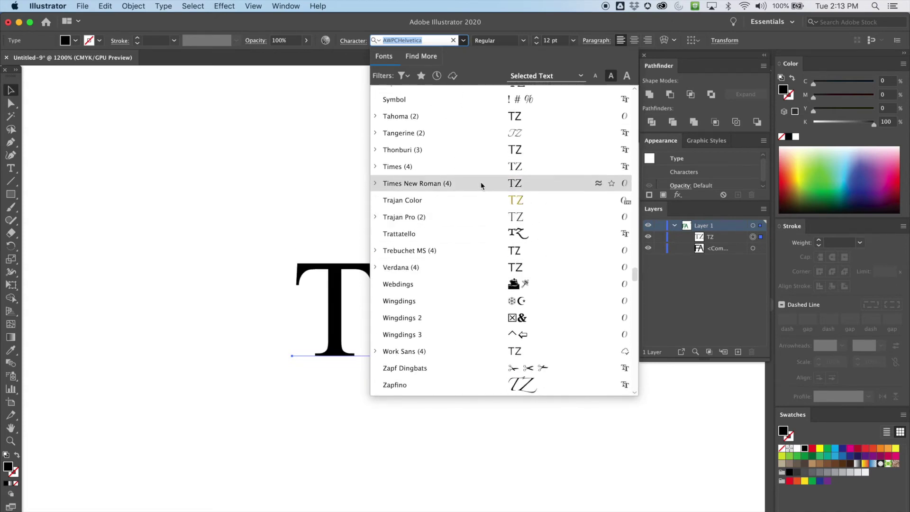
{"action": "left_click", "coordinate": [472, 184]}
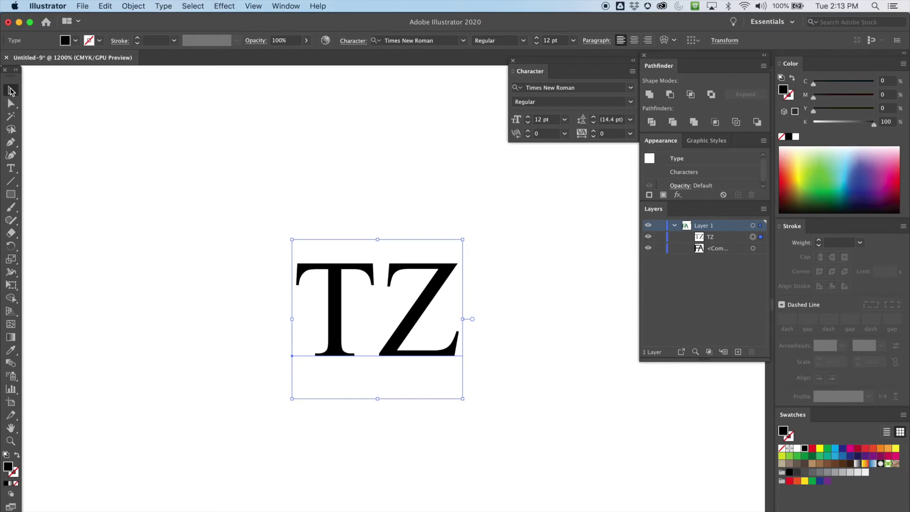
Step: Set the kerning between the T and the Z to -141 so their serifs overlap, and deselect the text
{"action": "left_click", "coordinate": [242, 166]}
{"action": "left_click", "coordinate": [401, 269]}
{"action": "left_click", "coordinate": [12, 168]}
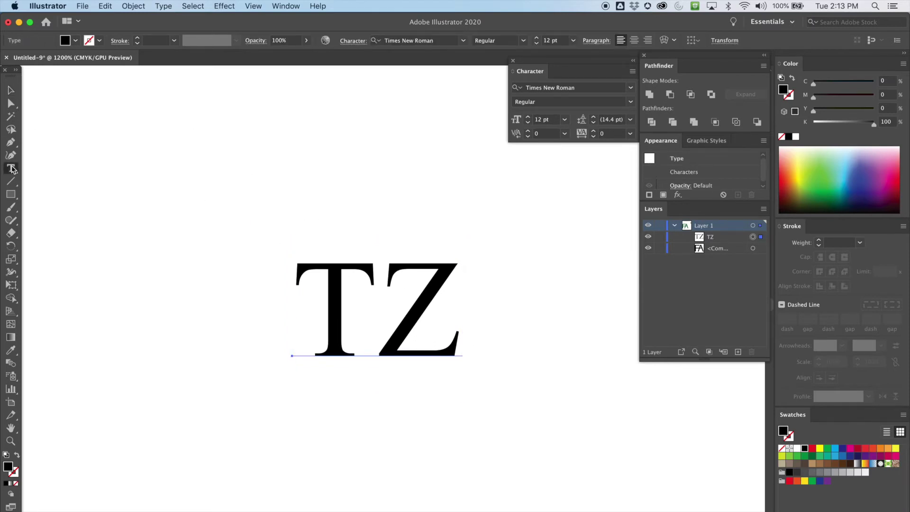
{"action": "left_click", "coordinate": [383, 274]}
{"action": "left_click", "coordinate": [528, 136]}
{"action": "left_click", "coordinate": [528, 136]}
{"action": "left_click", "coordinate": [528, 136]}
{"action": "left_click", "coordinate": [528, 135]}
{"action": "left_click", "coordinate": [528, 135]}
{"action": "left_click", "coordinate": [528, 135]}
{"action": "left_click", "coordinate": [528, 136]}
{"action": "left_click", "coordinate": [528, 135]}
{"action": "left_click", "coordinate": [528, 135]}
{"action": "left_click", "coordinate": [528, 135]}
{"action": "left_click", "coordinate": [528, 136]}
{"action": "left_click", "coordinate": [528, 135]}
{"action": "left_click", "coordinate": [528, 136]}
{"action": "left_click", "coordinate": [528, 136]}
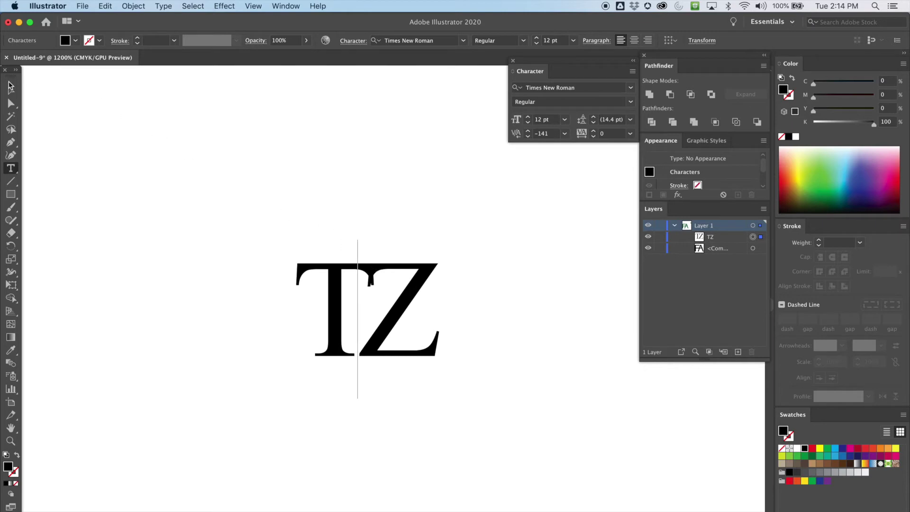
{"action": "left_click", "coordinate": [10, 103]}
{"action": "left_click", "coordinate": [136, 117]}
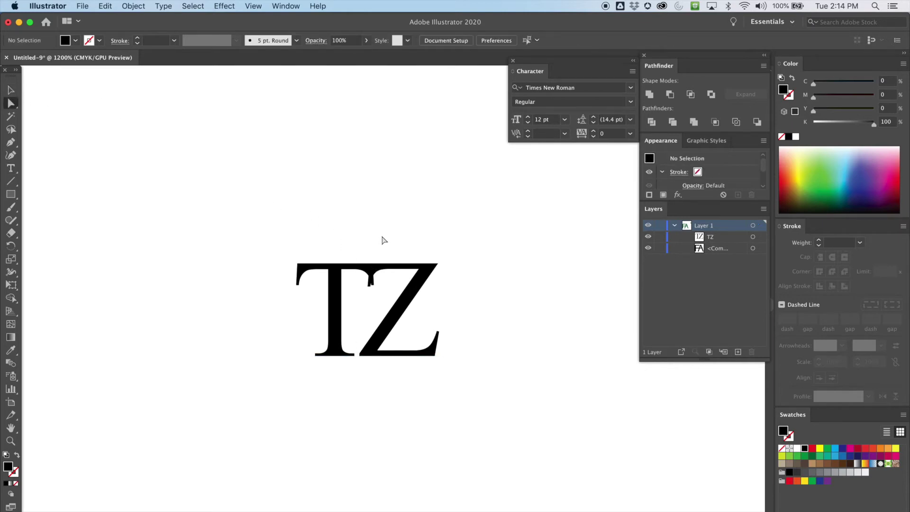
Step: Select the kerned TZ text and convert it to outlines
{"action": "scroll", "coordinate": [383, 240], "scroll_direction": "up", "scroll_amount": 5}
{"action": "left_click_drag", "start_coordinate": [378, 150], "coordinate": [353, 165]}
{"action": "left_click", "coordinate": [11, 90]}
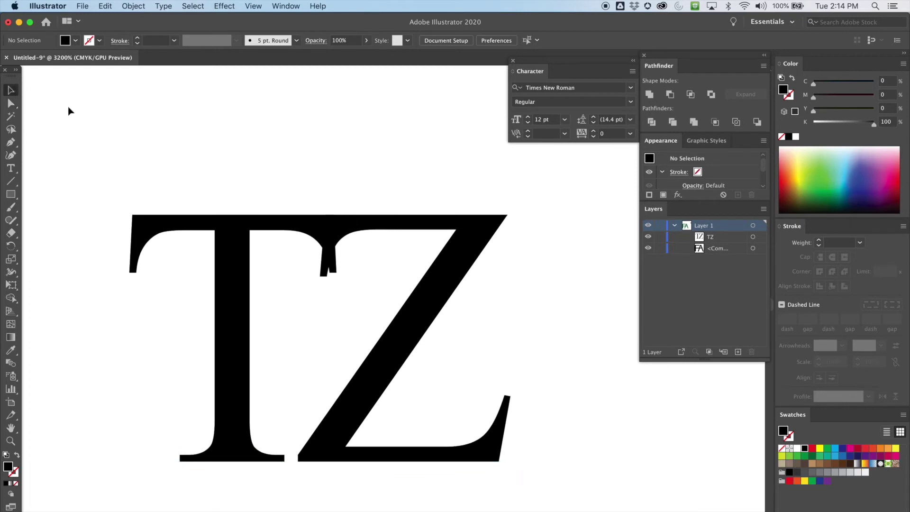
{"action": "left_click", "coordinate": [224, 236]}
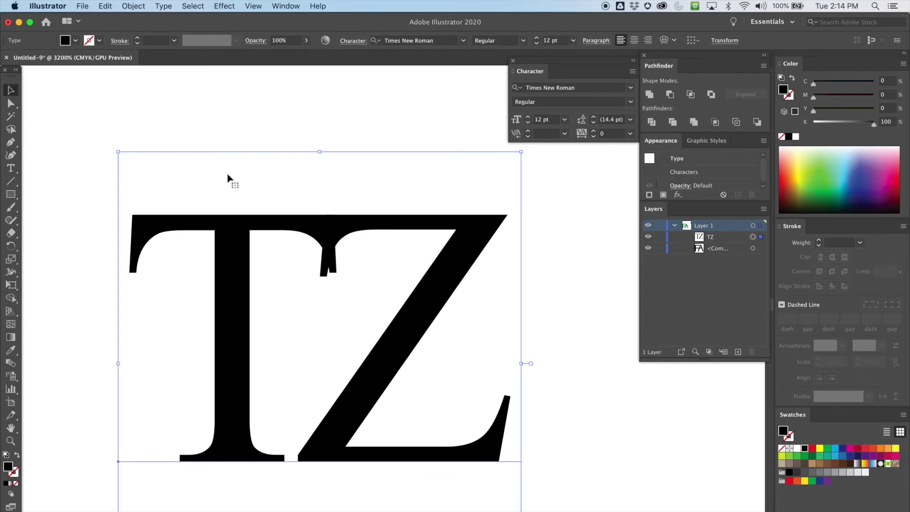
{"action": "left_click", "coordinate": [142, 7]}
{"action": "mouse_move", "coordinate": [201, 166]}
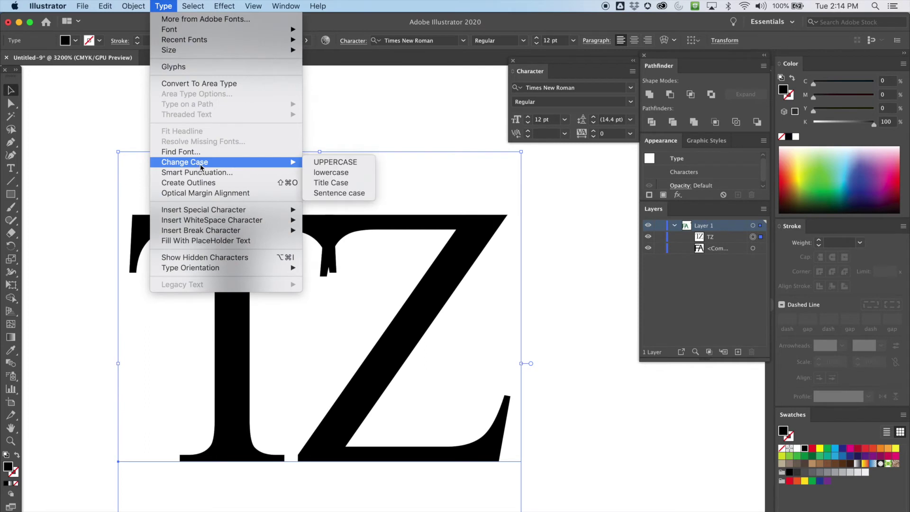
{"action": "left_click", "coordinate": [204, 184]}
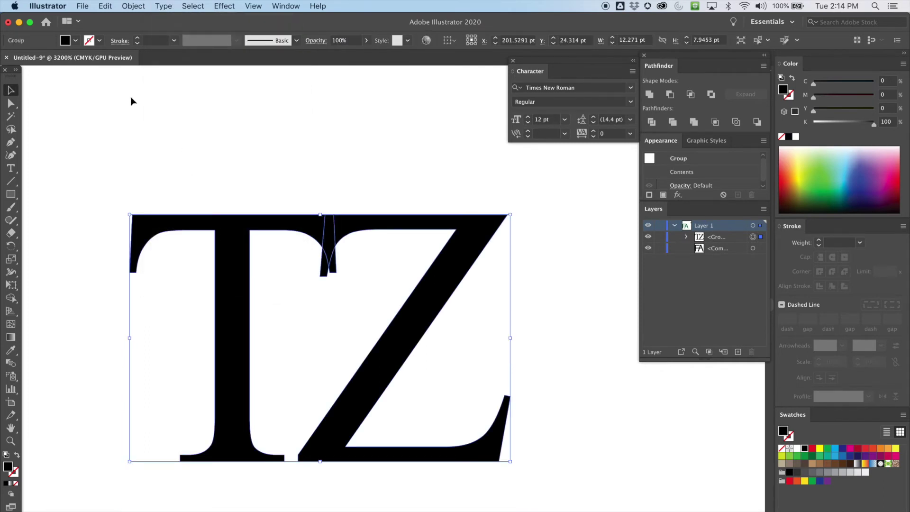
Step: Select only the T outline, reduce the Eraser's size and erase the T's right serif where it overlaps the Z
{"action": "left_click", "coordinate": [10, 103]}
{"action": "left_click", "coordinate": [302, 237]}
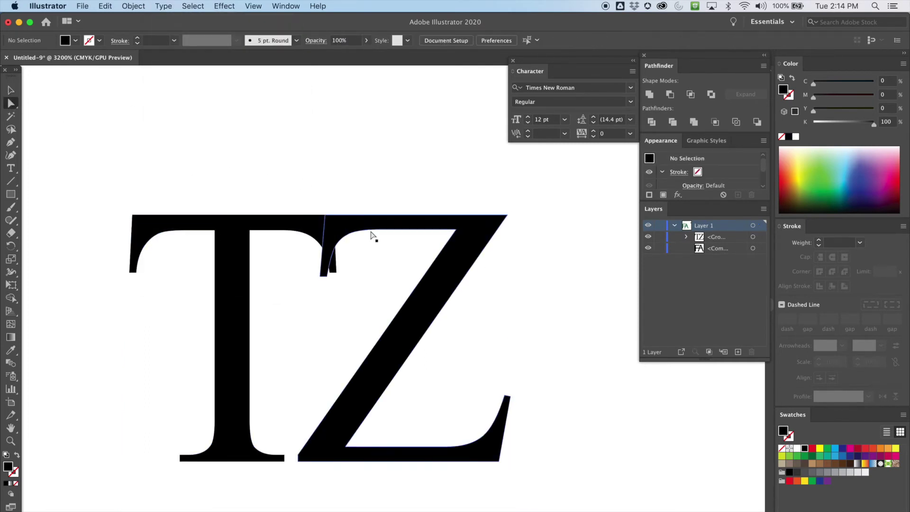
{"action": "left_click", "coordinate": [239, 258]}
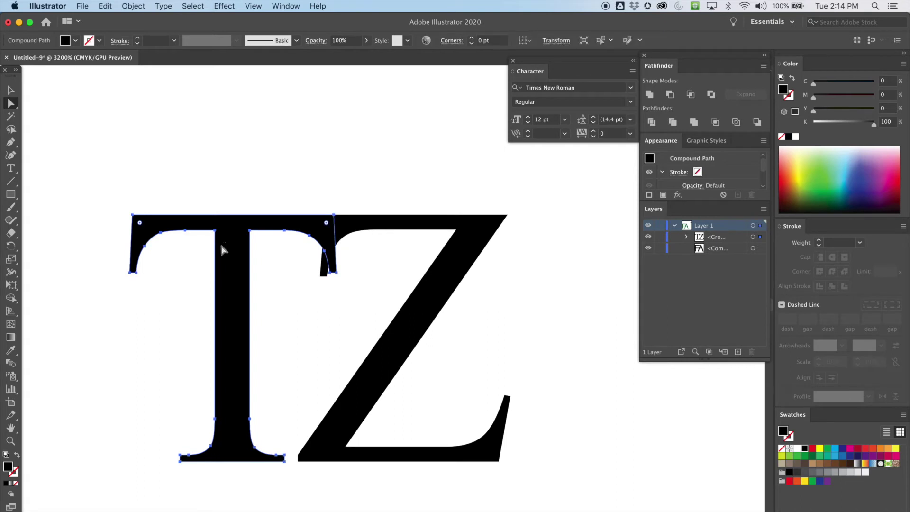
{"action": "left_click", "coordinate": [13, 235]}
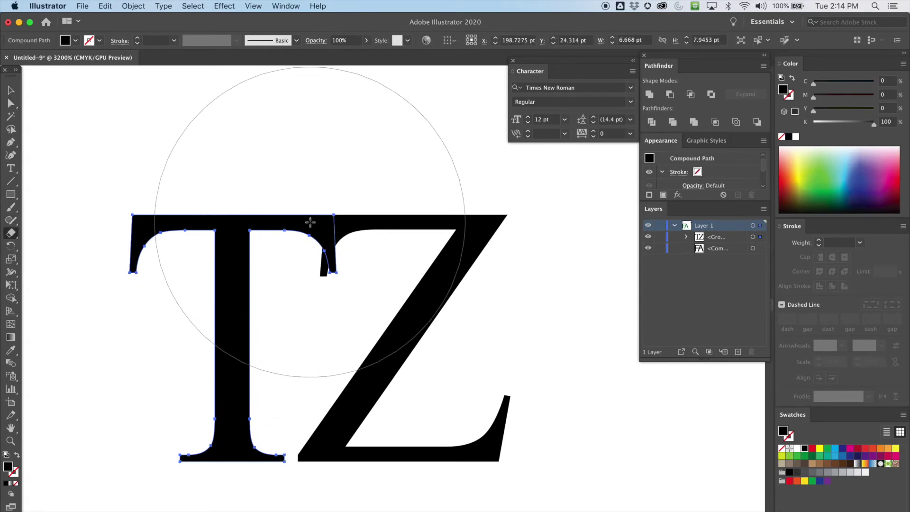
{"action": "key", "text": "bracketleft"}
{"action": "key", "text": "bracketleft"}
{"action": "key", "text": "bracketleft"}
{"action": "key", "text": "bracketleft"}
{"action": "key", "text": "bracketleft"}
{"action": "key", "text": "bracketleft"}
{"action": "key", "text": "bracketleft"}
{"action": "key", "text": "bracketleft"}
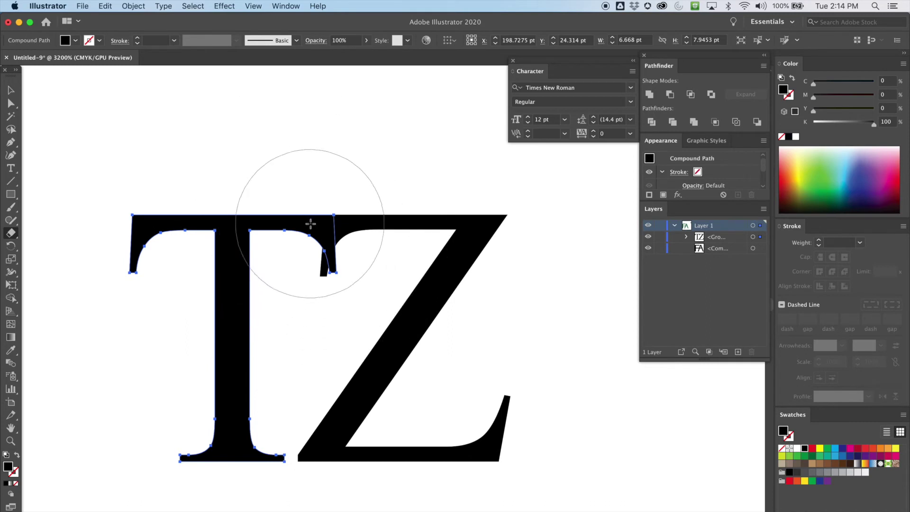
{"action": "key", "text": "bracketleft"}
{"action": "key", "text": "bracketleft"}
{"action": "key", "text": "bracketleft"}
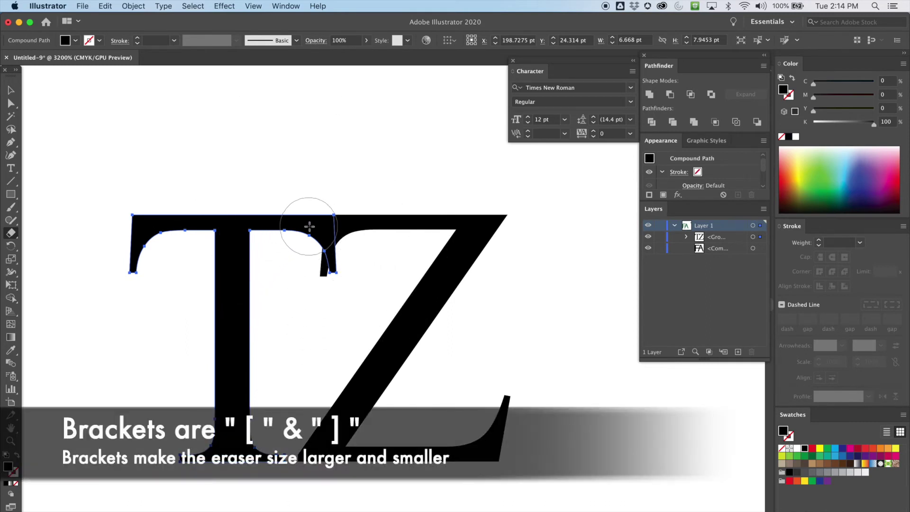
{"action": "key", "text": "bracketleft"}
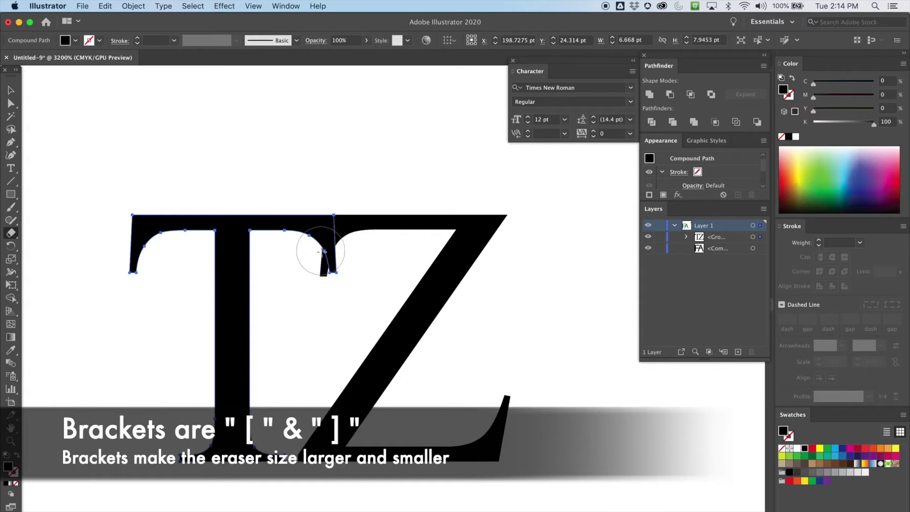
{"action": "scroll", "coordinate": [327, 268], "scroll_direction": "up", "scroll_amount": 5}
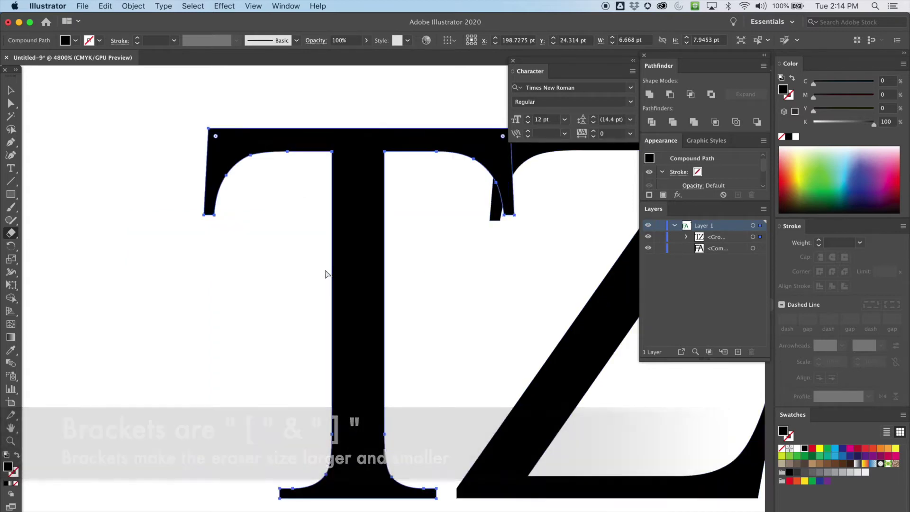
{"action": "scroll", "coordinate": [366, 218], "scroll_direction": "up", "scroll_amount": 10}
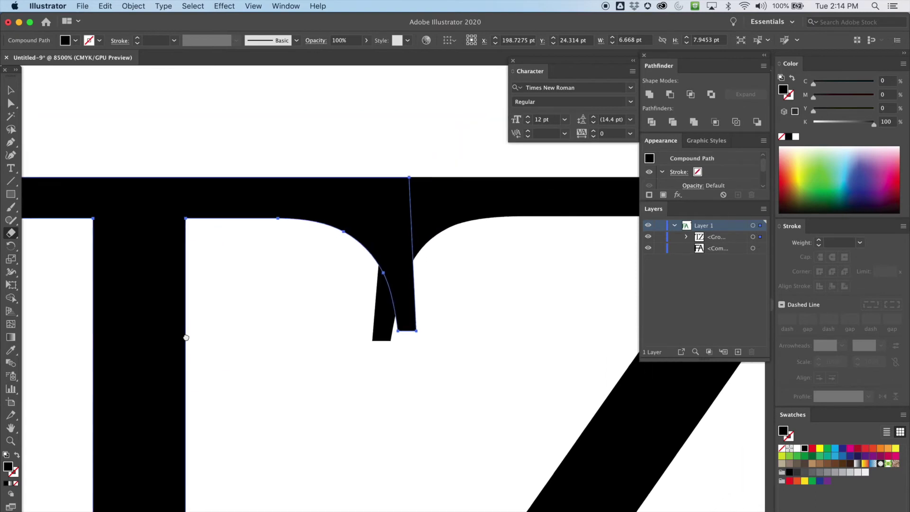
{"action": "mouse_move", "coordinate": [297, 294]}
{"action": "left_mouse_down"}
{"action": "mouse_move", "coordinate": [287, 278]}
{"action": "mouse_move", "coordinate": [360, 285]}
{"action": "mouse_move", "coordinate": [346, 340]}
{"action": "left_mouse_up"}
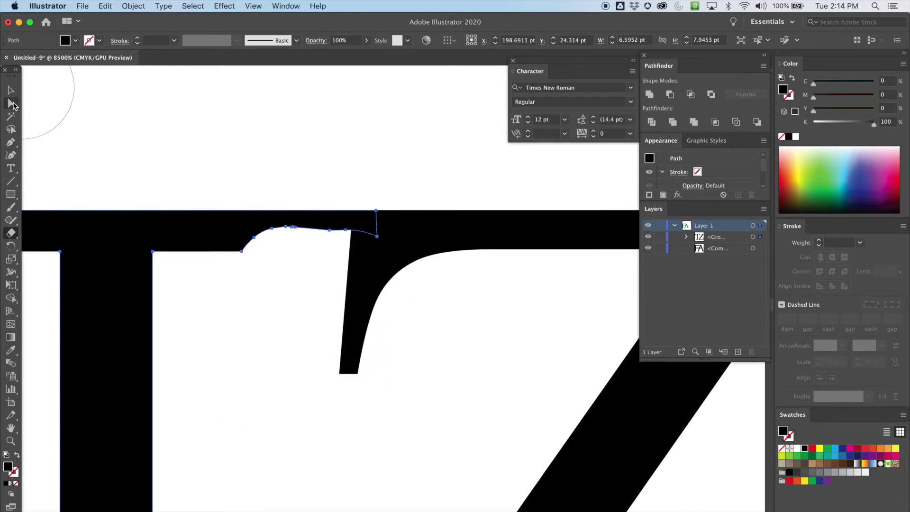
Step: Select only the Z outline and erase its upper-left serif below the crossbar
{"action": "left_click", "coordinate": [11, 104]}
{"action": "left_click", "coordinate": [435, 246]}
{"action": "scroll", "coordinate": [452, 271], "scroll_direction": "right", "scroll_amount": 2}
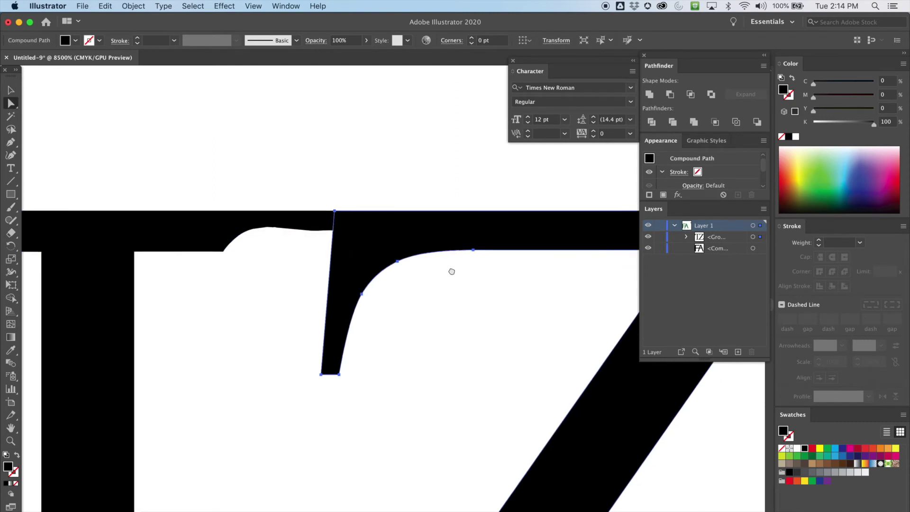
{"action": "scroll", "coordinate": [451, 271], "scroll_direction": "right", "scroll_amount": 5}
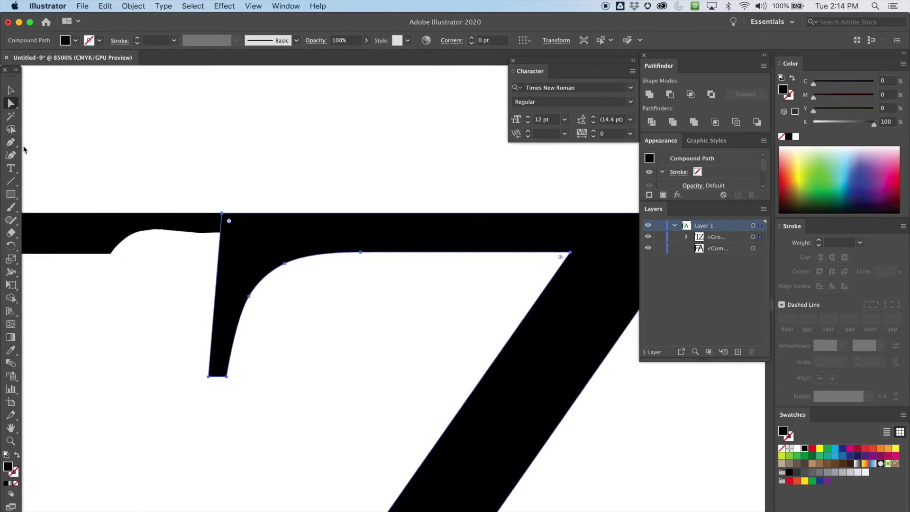
{"action": "left_click", "coordinate": [11, 233]}
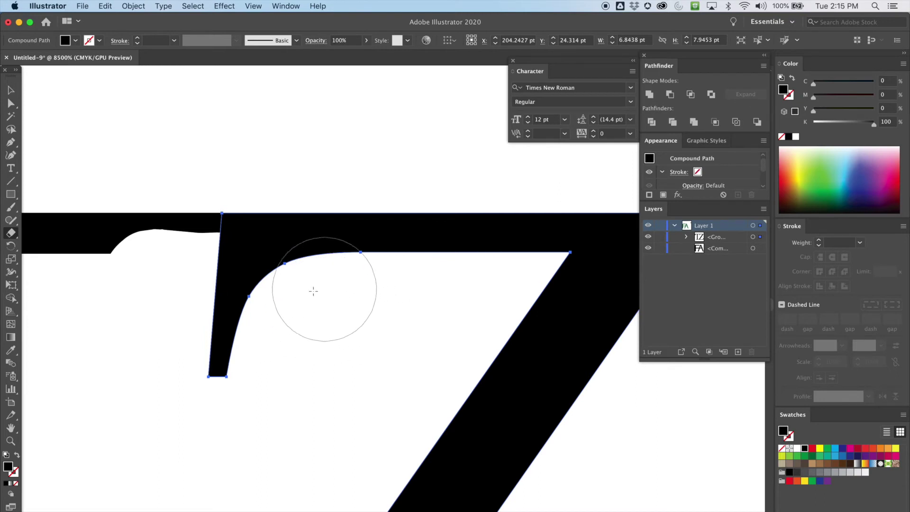
{"action": "mouse_move", "coordinate": [323, 285]}
{"action": "left_mouse_down"}
{"action": "mouse_move", "coordinate": [244, 288]}
{"action": "mouse_move", "coordinate": [208, 318]}
{"action": "mouse_move", "coordinate": [247, 356]}
{"action": "mouse_move", "coordinate": [232, 376]}
{"action": "left_mouse_up"}
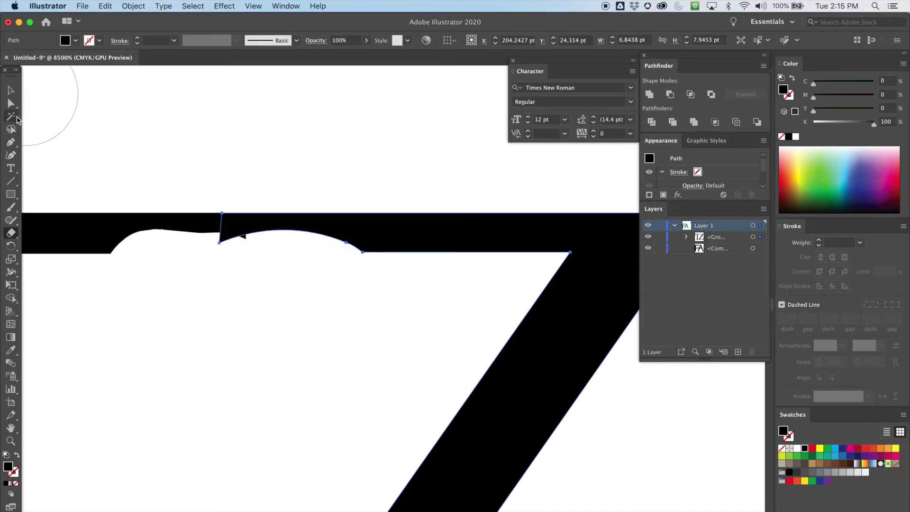
Step: Move the Z's lower-left corner anchor and the neighbouring curve anchor leftward over the T's erased crossbar area
{"action": "left_click", "coordinate": [11, 103]}
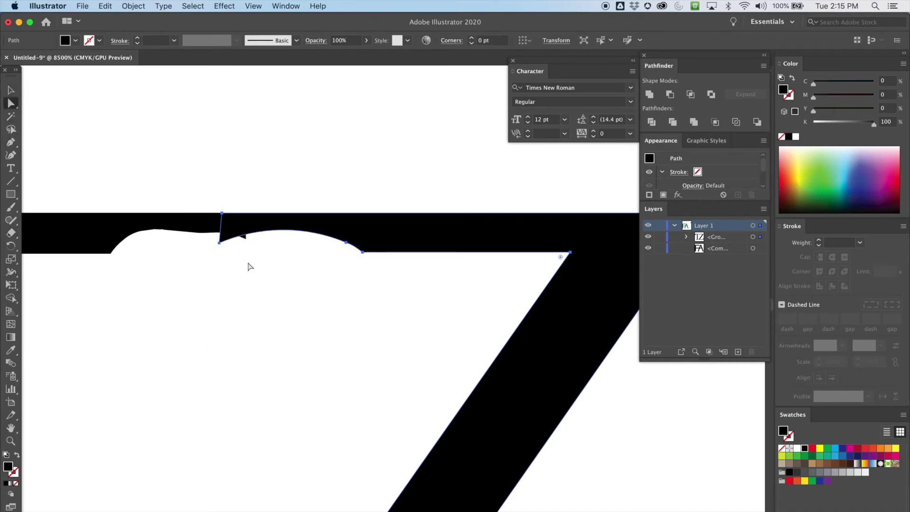
{"action": "left_click_drag", "start_coordinate": [232, 278], "coordinate": [335, 318]}
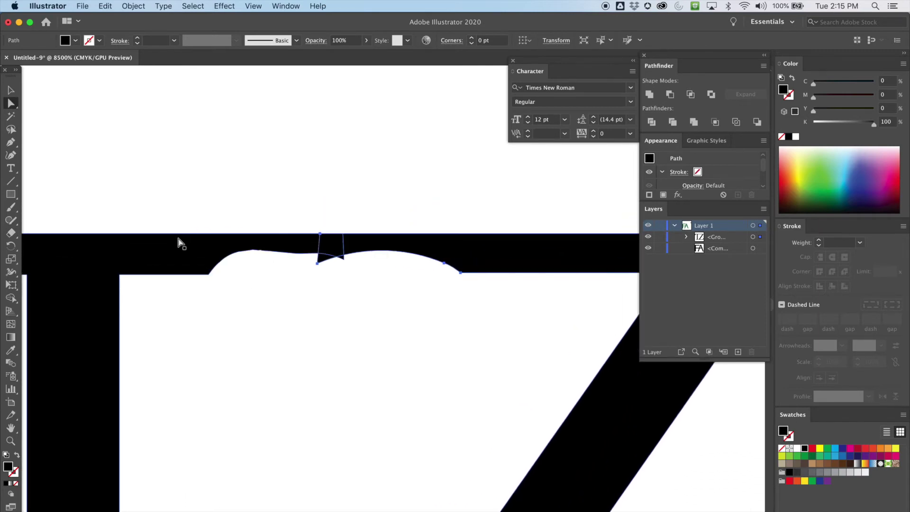
{"action": "left_click", "coordinate": [175, 259]}
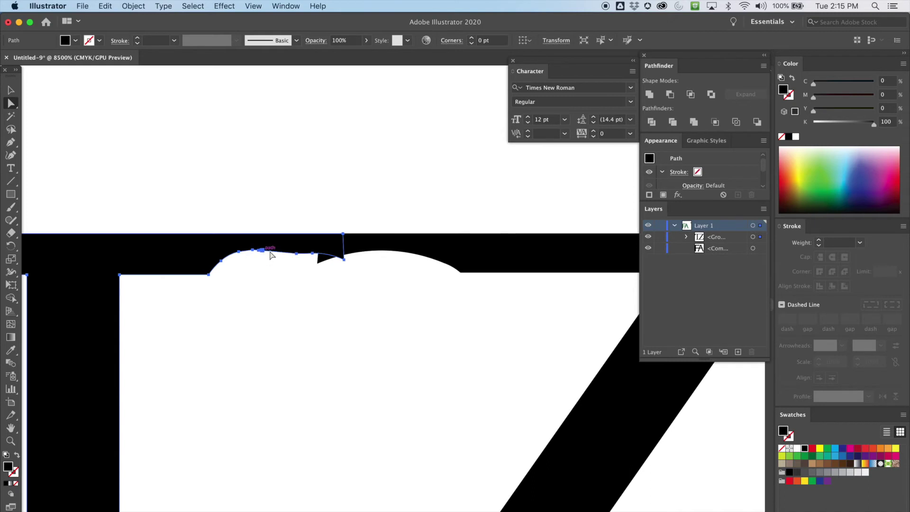
{"action": "left_click", "coordinate": [437, 251]}
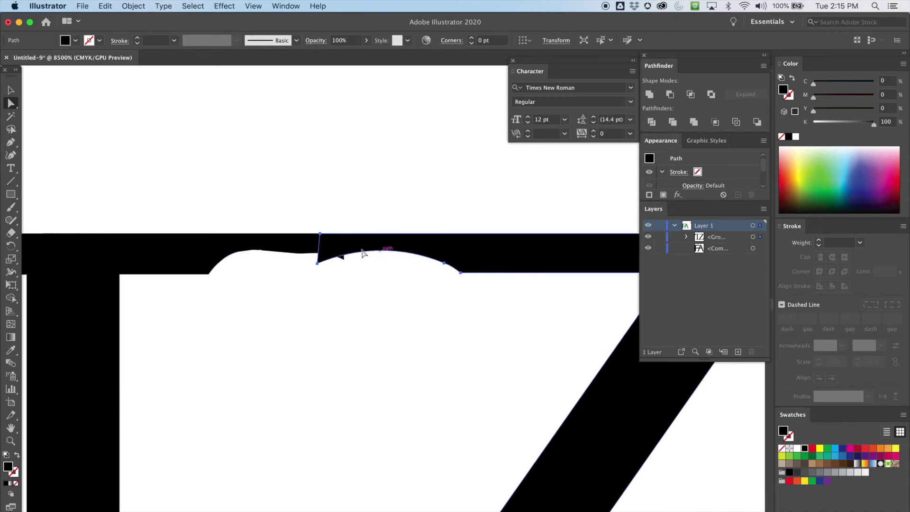
{"action": "left_click", "coordinate": [317, 264]}
{"action": "left_click_drag", "start_coordinate": [317, 264], "coordinate": [193, 256]}
{"action": "left_click_drag", "start_coordinate": [447, 266], "coordinate": [254, 269]}
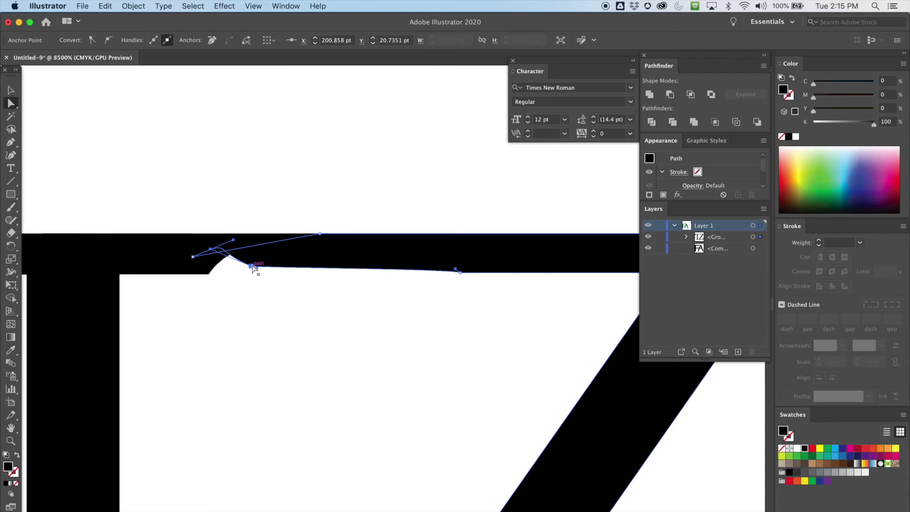
Step: Delete the Z's extra curve anchor and move the bar's lower-edge anchor left into the T's crossbar, keeping the underside straight
{"action": "key", "text": "p"}
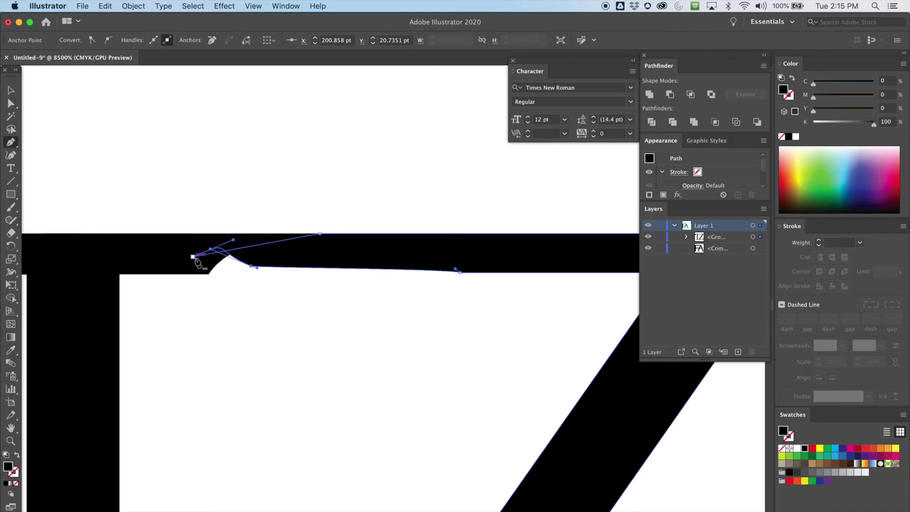
{"action": "left_click", "coordinate": [251, 265]}
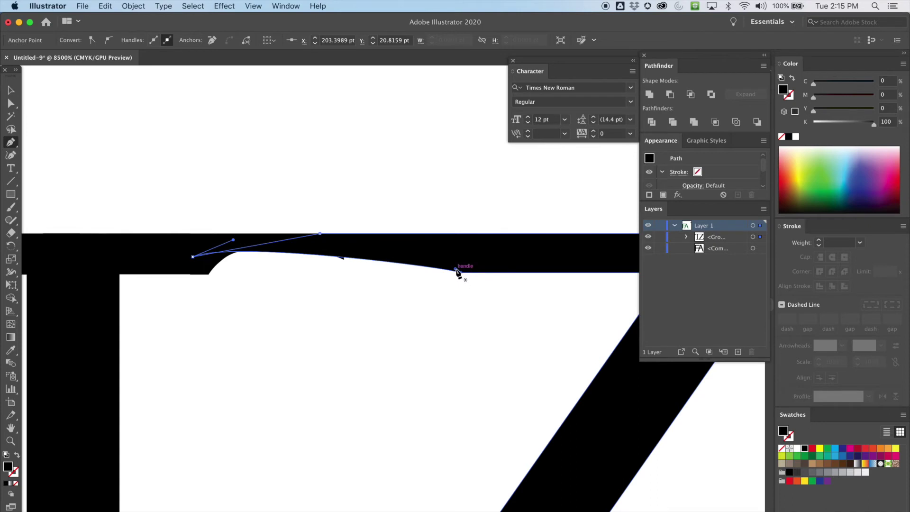
{"action": "key", "text": "a"}
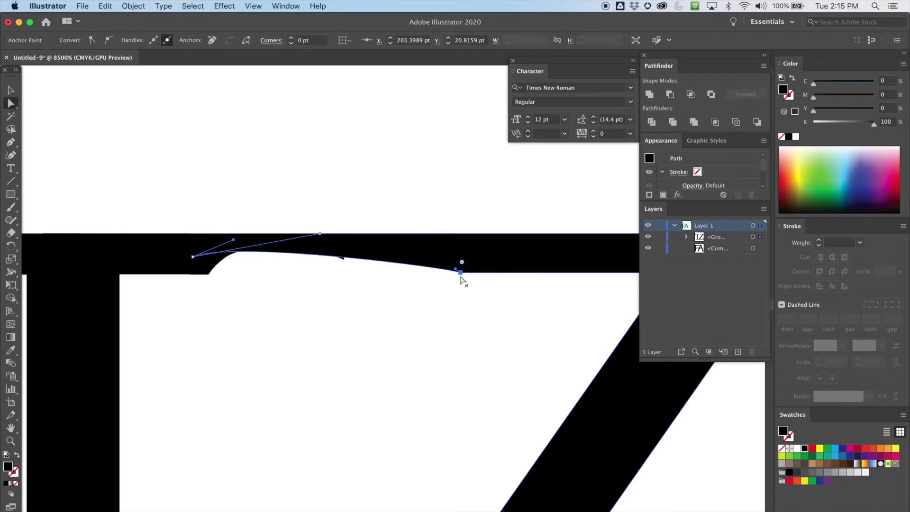
{"action": "left_click", "coordinate": [461, 274]}
{"action": "left_click_drag", "start_coordinate": [462, 277], "coordinate": [162, 289]}
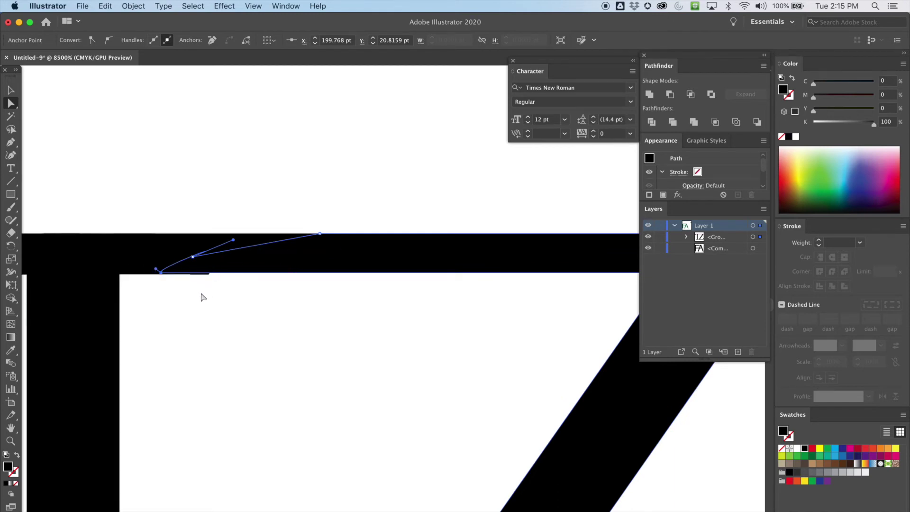
Step: Delete the Z's leftover anchor inside the crossbar and collapse the handle of its lower-left corner anchor
{"action": "left_click_drag", "start_coordinate": [178, 310], "coordinate": [265, 295]}
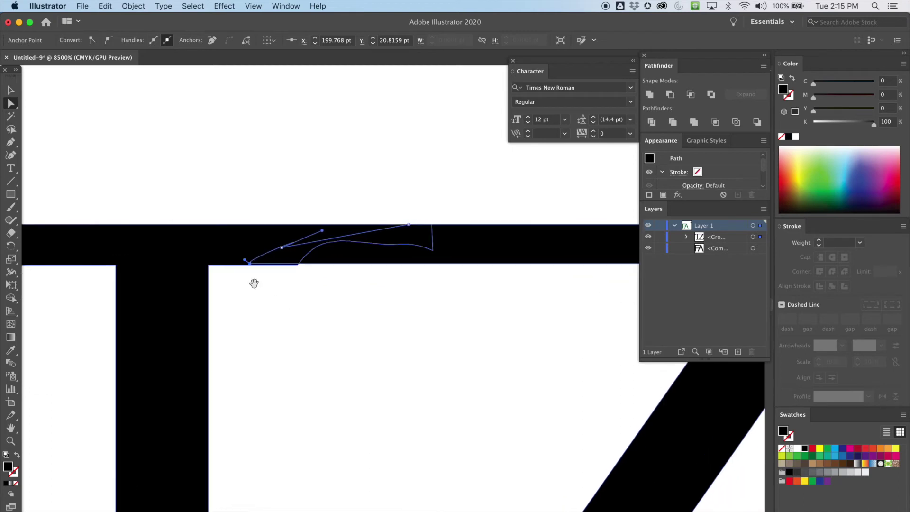
{"action": "left_click_drag", "start_coordinate": [150, 250], "coordinate": [300, 284]}
{"action": "left_click_drag", "start_coordinate": [526, 332], "coordinate": [368, 340]}
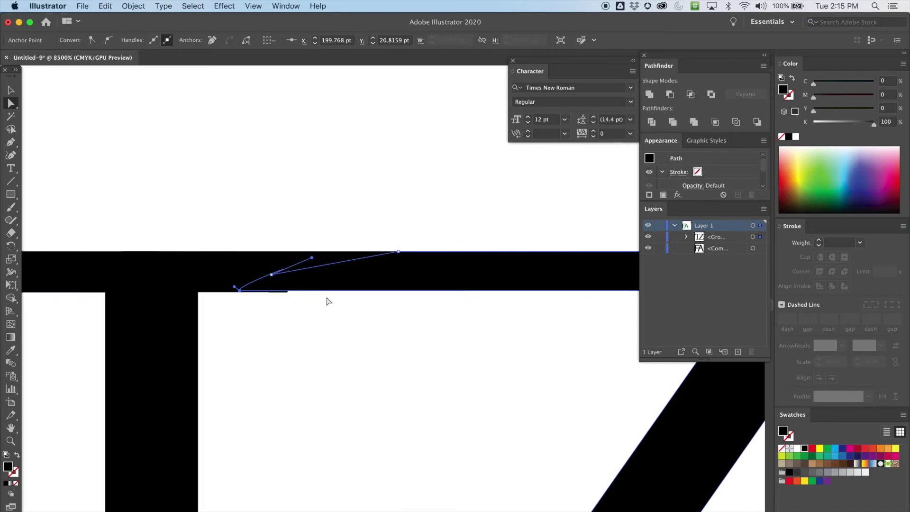
{"action": "key", "text": "p"}
{"action": "left_click", "coordinate": [271, 275]}
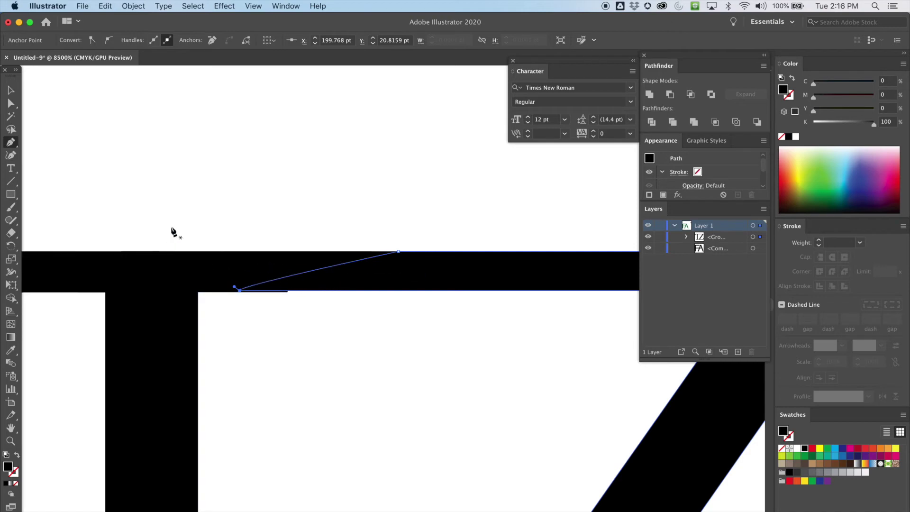
{"action": "left_click", "coordinate": [13, 105]}
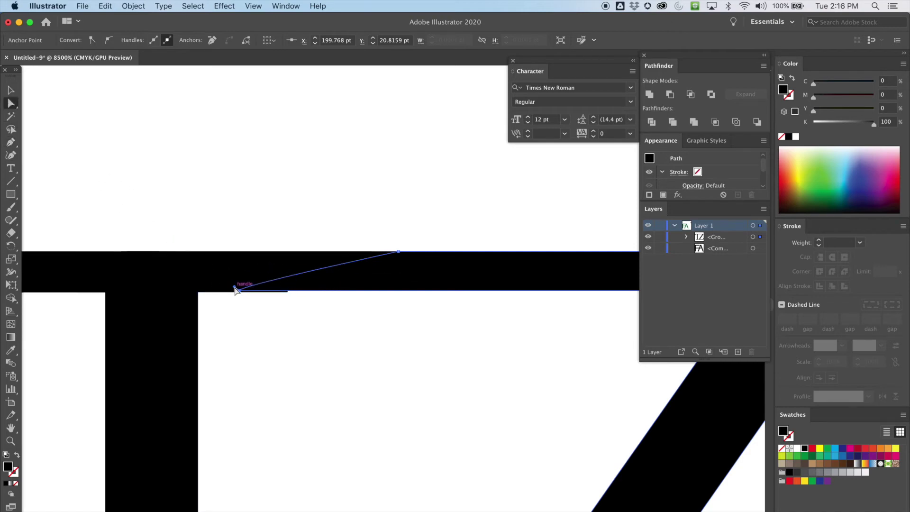
{"action": "left_click_drag", "start_coordinate": [237, 290], "coordinate": [241, 292]}
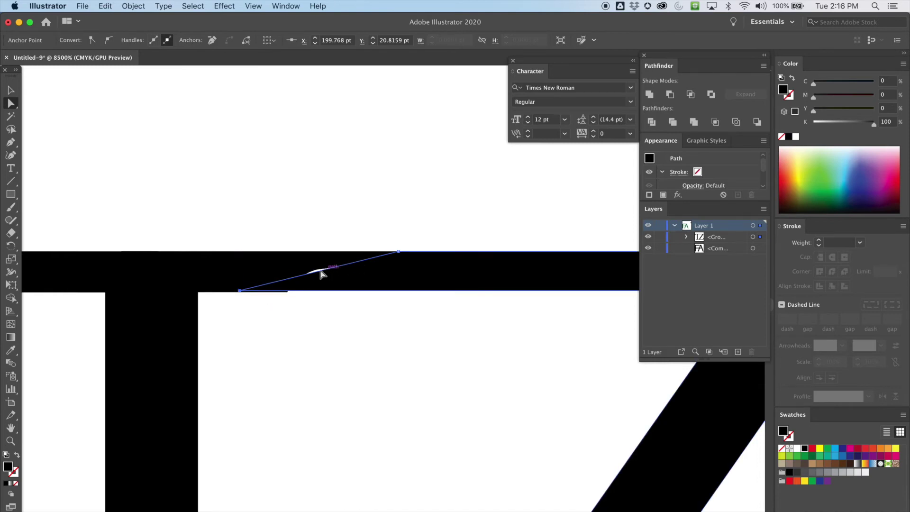
Step: Try to close the white sliver in the crossbar by moving the T's erased-edge anchor downward
{"action": "mouse_move", "coordinate": [327, 271]}
{"action": "left_mouse_down"}
{"action": "mouse_move", "coordinate": [315, 266]}
{"action": "mouse_move", "coordinate": [341, 278]}
{"action": "mouse_move", "coordinate": [319, 270]}
{"action": "mouse_move", "coordinate": [323, 283]}
{"action": "left_mouse_up"}
{"action": "key", "text": "ctrl+z"}
{"action": "key", "text": "ctrl+z"}
{"action": "key", "text": "ctrl+z"}
{"action": "key", "text": "ctrl+z"}
{"action": "key", "text": "ctrl+z"}
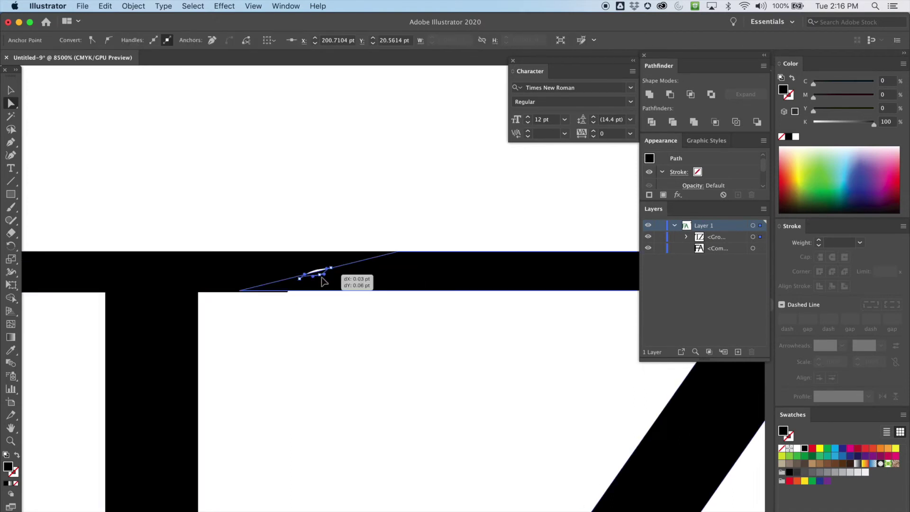
Step: Delete the surplus anchors along the T's erased edge inside the crossbar with the Pen tool
{"action": "key", "text": "p"}
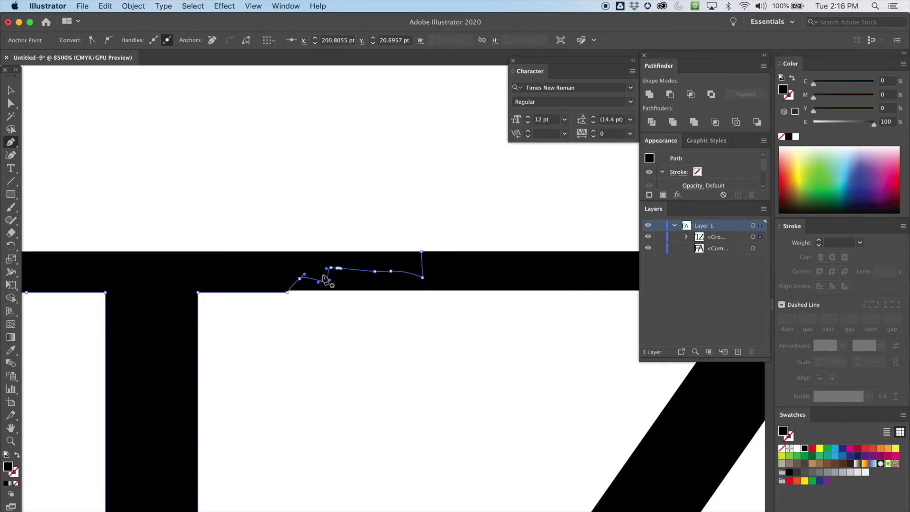
{"action": "scroll", "coordinate": [316, 278], "scroll_direction": "up", "scroll_amount": 3}
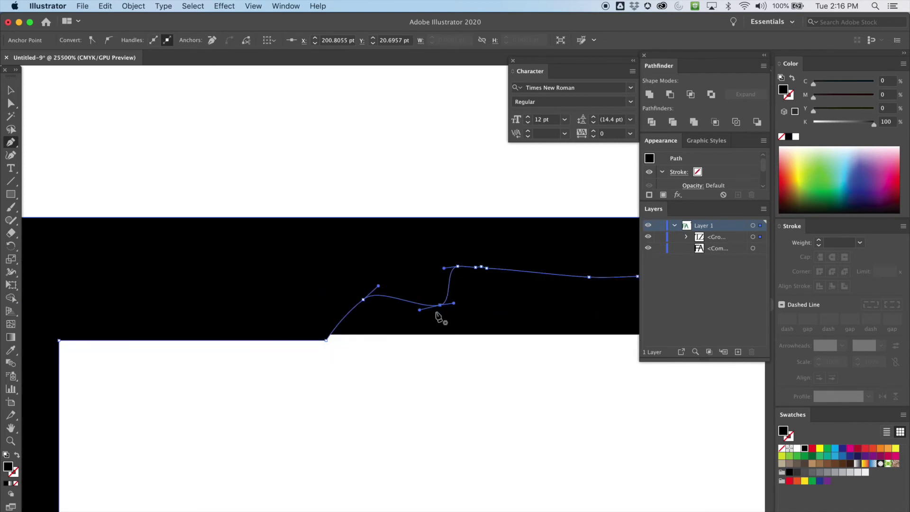
{"action": "left_click", "coordinate": [439, 305]}
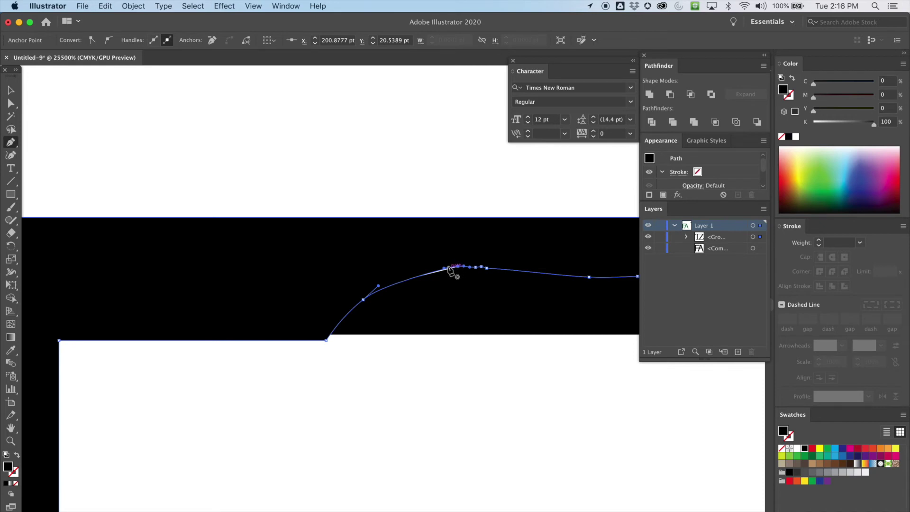
{"action": "left_click", "coordinate": [480, 268]}
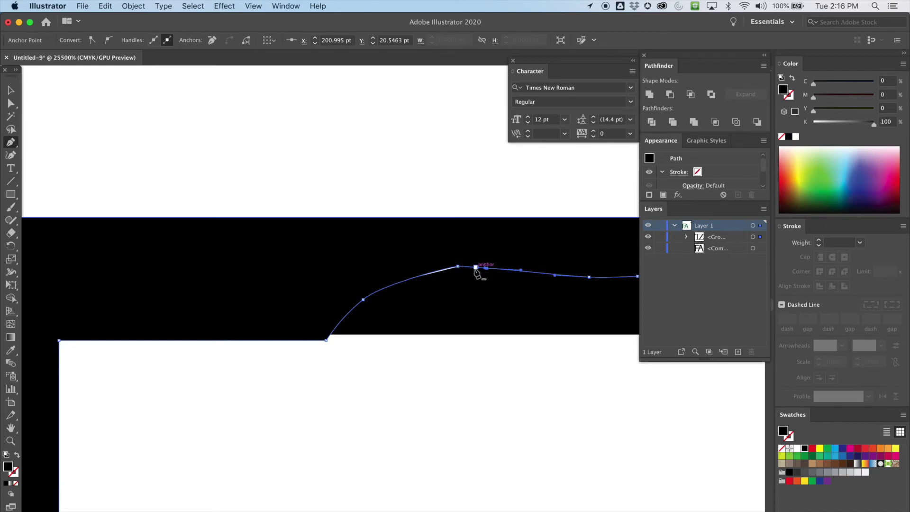
{"action": "mouse_move", "coordinate": [472, 276]}
{"action": "left_mouse_down"}
{"action": "mouse_move", "coordinate": [468, 266]}
{"action": "mouse_move", "coordinate": [457, 271]}
{"action": "left_mouse_up"}
{"action": "key", "text": "super+z"}
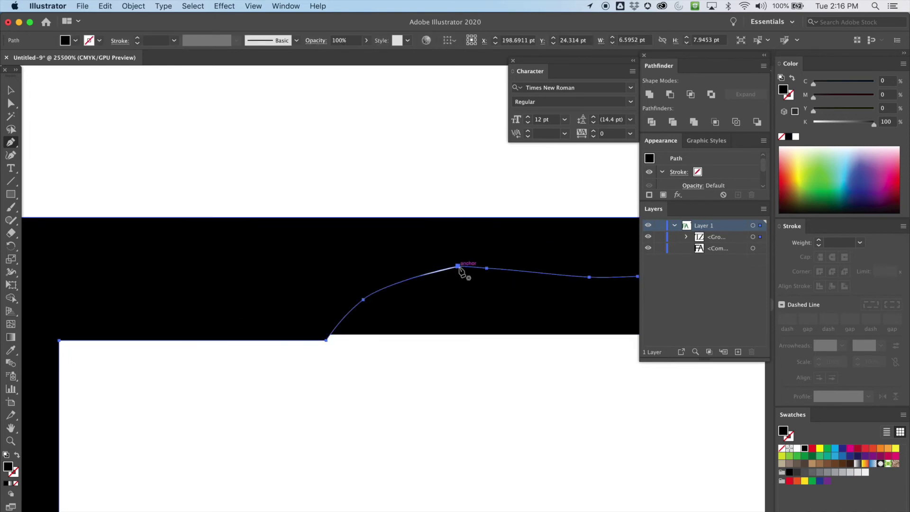
Step: Move two anchors on the T's erased edge downward with Direct Selection to cover the white sliver inside the crossbar
{"action": "left_click", "coordinate": [11, 103]}
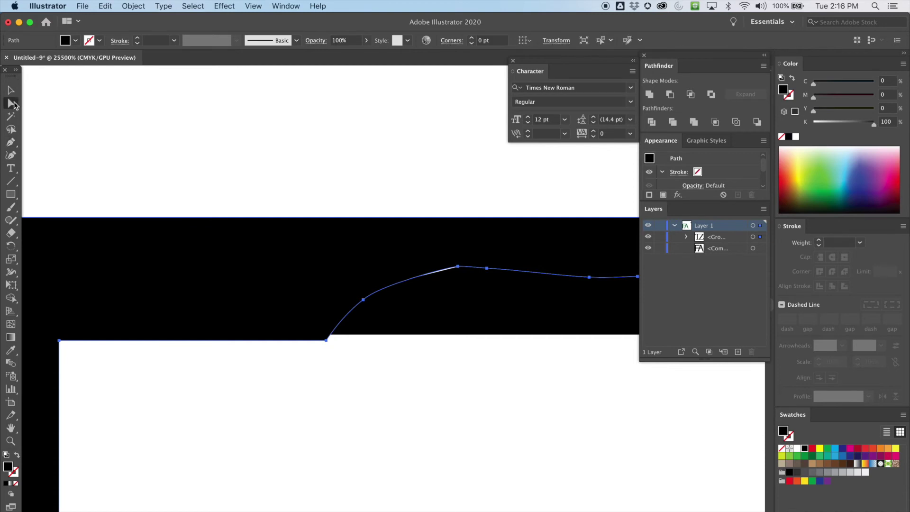
{"action": "left_click", "coordinate": [459, 267]}
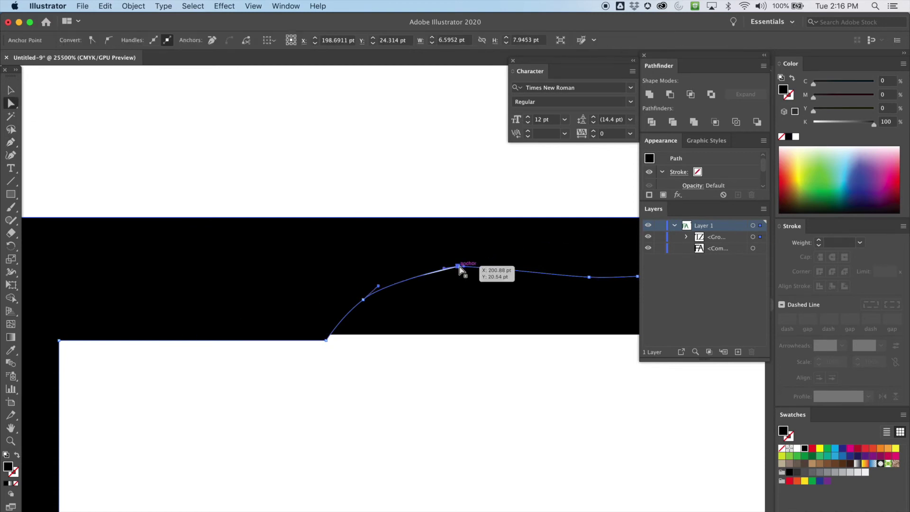
{"action": "left_click_drag", "start_coordinate": [458, 269], "coordinate": [462, 297]}
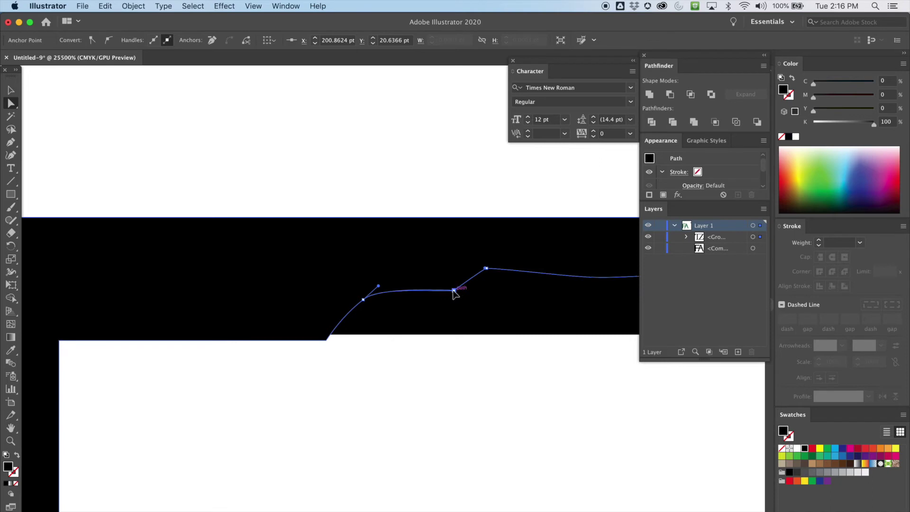
{"action": "left_click", "coordinate": [363, 299]}
{"action": "left_click_drag", "start_coordinate": [368, 303], "coordinate": [394, 312]}
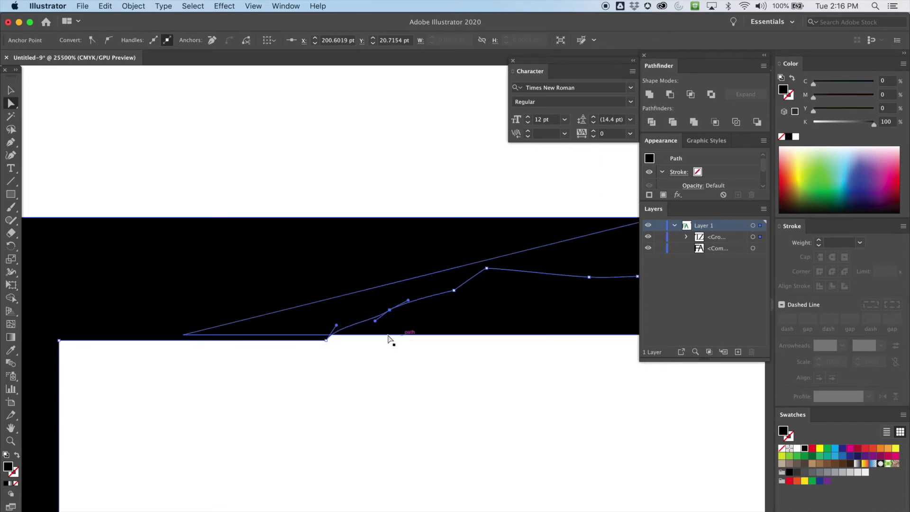
Step: Examine the underside of the shared crossbar between the T's stem and the Z's diagonal
{"action": "key", "text": "super+minus"}
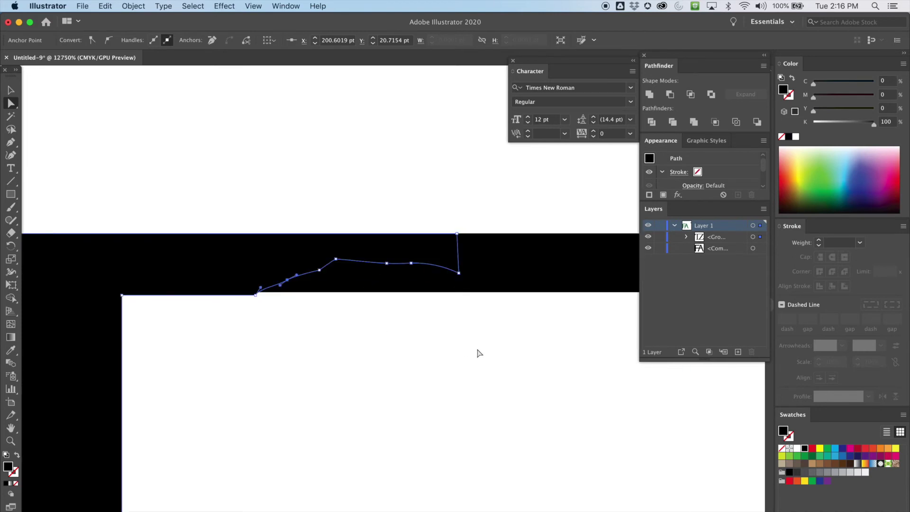
{"action": "scroll", "coordinate": [479, 353], "scroll_direction": "right", "scroll_amount": 5}
{"action": "scroll", "coordinate": [398, 357], "scroll_direction": "left", "scroll_amount": 2}
{"action": "key", "text": "super+minus"}
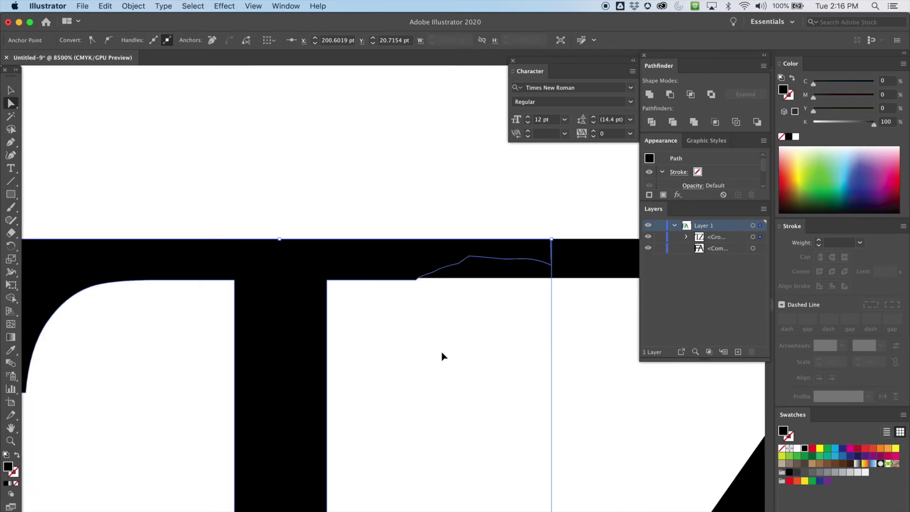
{"action": "scroll", "coordinate": [423, 350], "scroll_direction": "right", "scroll_amount": 6}
{"action": "scroll", "coordinate": [423, 351], "scroll_direction": "up", "scroll_amount": 2}
{"action": "scroll", "coordinate": [464, 344], "scroll_direction": "left", "scroll_amount": 1}
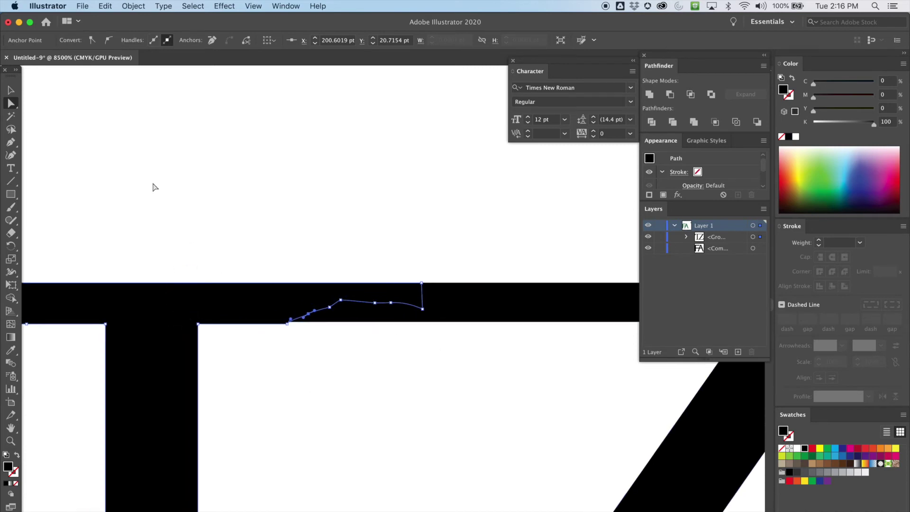
{"action": "scroll", "coordinate": [407, 325], "scroll_direction": "right", "scroll_amount": 6}
{"action": "scroll", "coordinate": [406, 325], "scroll_direction": "up", "scroll_amount": 2}
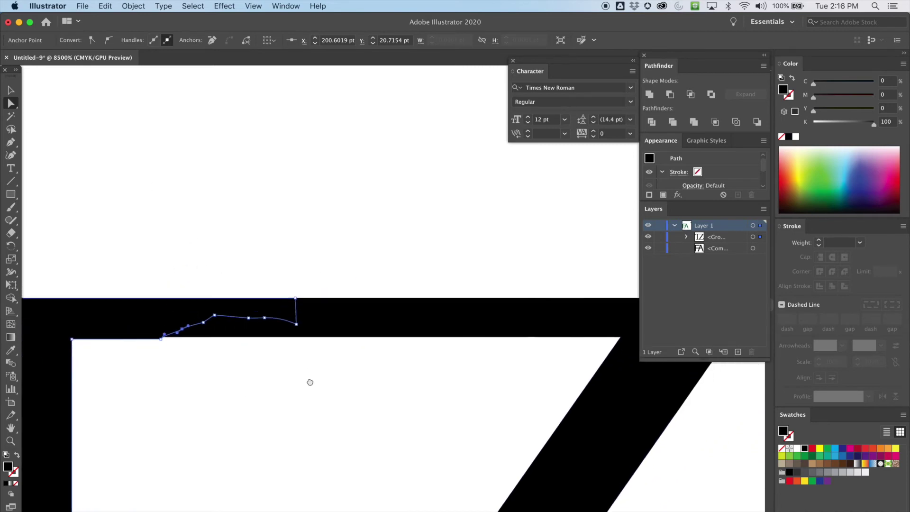
{"action": "scroll", "coordinate": [372, 368], "scroll_direction": "left", "scroll_amount": 4}
{"action": "key", "text": "Delete"}
{"action": "scroll", "coordinate": [448, 378], "scroll_direction": "right", "scroll_amount": 5}
{"action": "scroll", "coordinate": [449, 378], "scroll_direction": "up", "scroll_amount": 1}
{"action": "left_click_drag", "start_coordinate": [348, 392], "coordinate": [442, 392]}
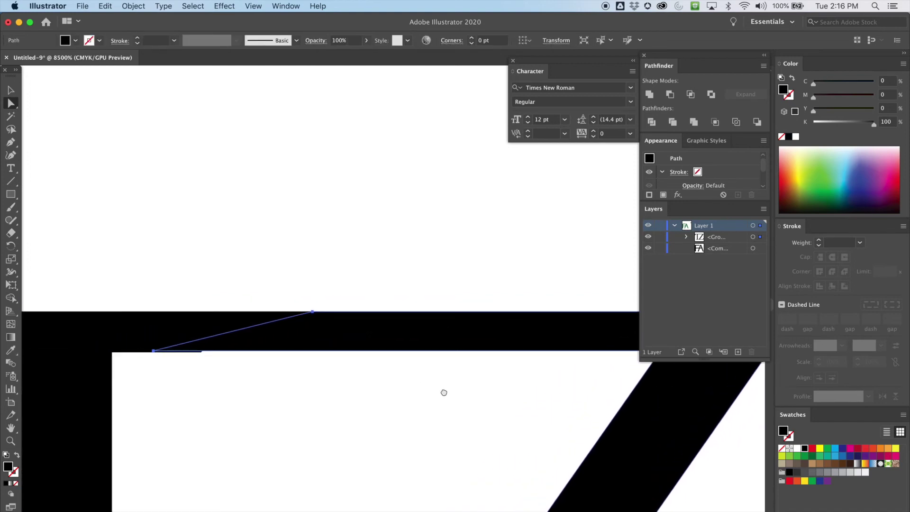
Step: Try to move the Z bar's lower-left anchor onto the corner where the T's stem meets its crossbar
{"action": "left_click", "coordinate": [154, 352]}
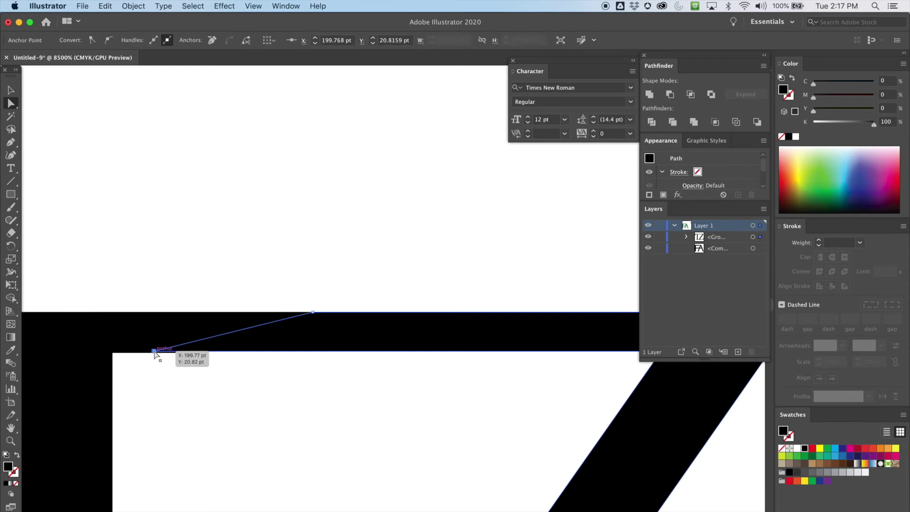
{"action": "key", "text": "super+equal"}
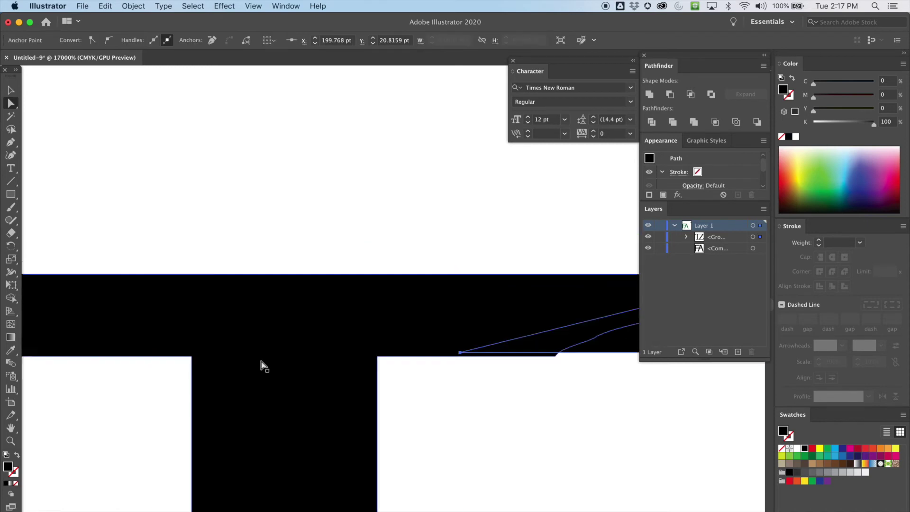
{"action": "left_click_drag", "start_coordinate": [460, 353], "coordinate": [378, 356]}
{"action": "scroll", "coordinate": [521, 402], "scroll_direction": "right", "scroll_amount": 15}
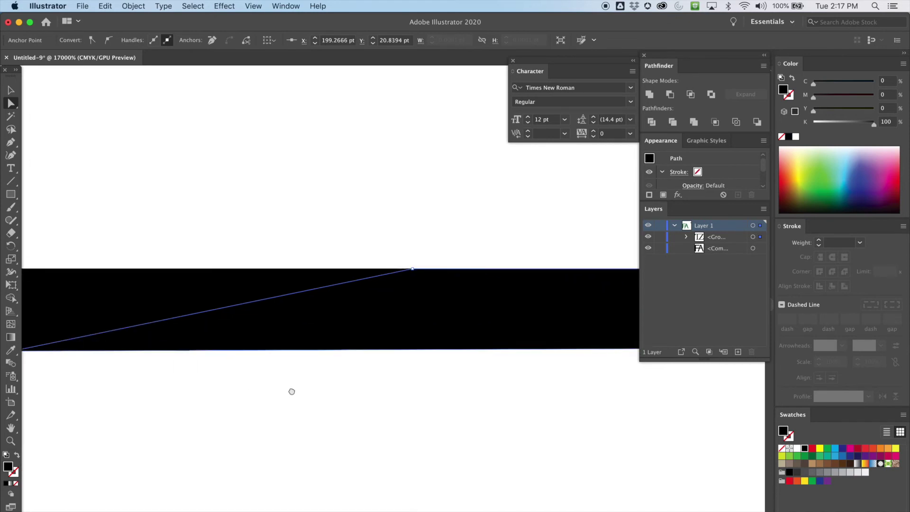
{"action": "scroll", "coordinate": [330, 361], "scroll_direction": "right", "scroll_amount": 6}
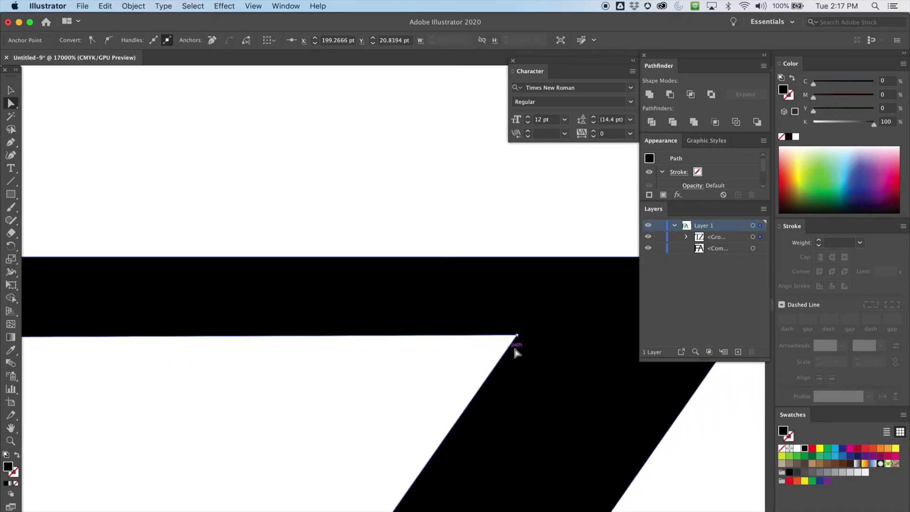
{"action": "left_click", "coordinate": [517, 335]}
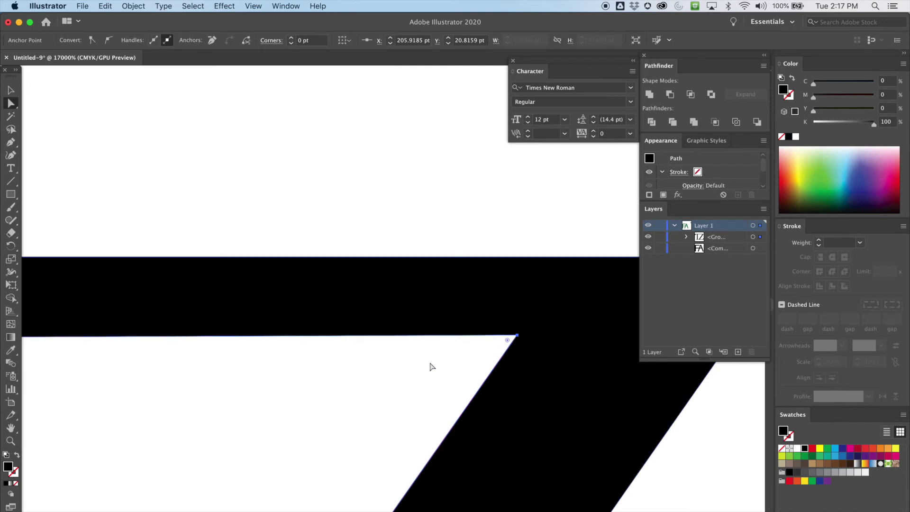
{"action": "scroll", "coordinate": [435, 364], "scroll_direction": "down", "scroll_amount": 5}
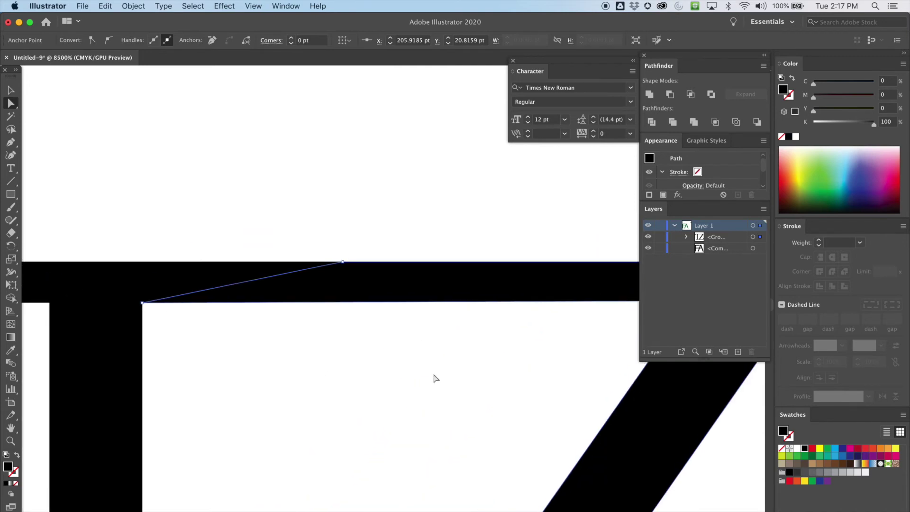
{"action": "key", "text": "Right"}
{"action": "left_click_drag", "start_coordinate": [394, 358], "coordinate": [383, 379]}
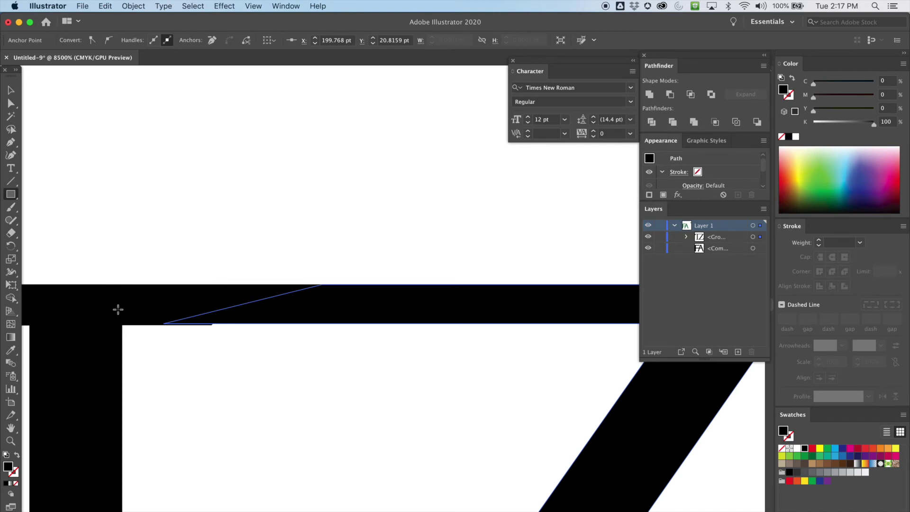
Step: Draw a thin black rectangle about 6.57 by 0.24 pt along the crossbar's underside, starting inside the T's stem
{"action": "mouse_move", "coordinate": [119, 308]}
{"action": "left_mouse_down"}
{"action": "mouse_move", "coordinate": [376, 332]}
{"action": "mouse_move", "coordinate": [660, 324]}
{"action": "mouse_move", "coordinate": [389, 326]}
{"action": "left_mouse_up"}
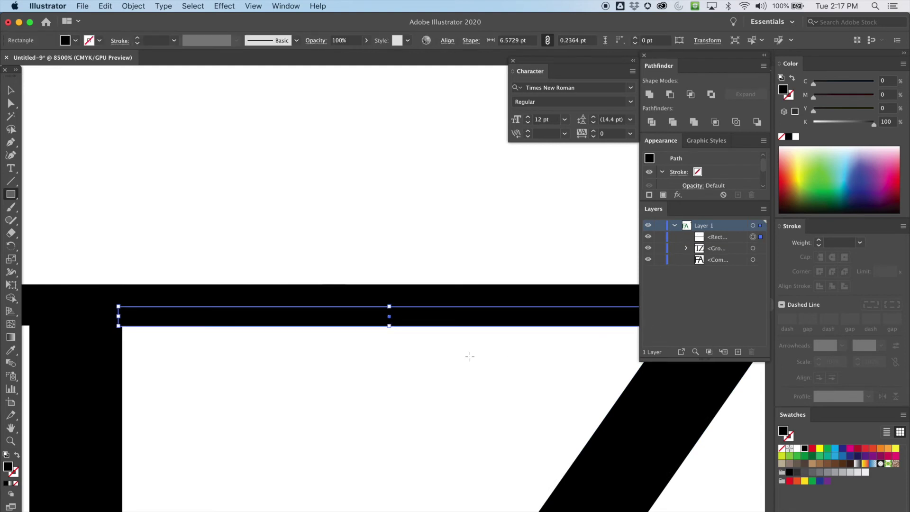
{"action": "scroll", "coordinate": [258, 322], "scroll_direction": "up", "scroll_amount": 3}
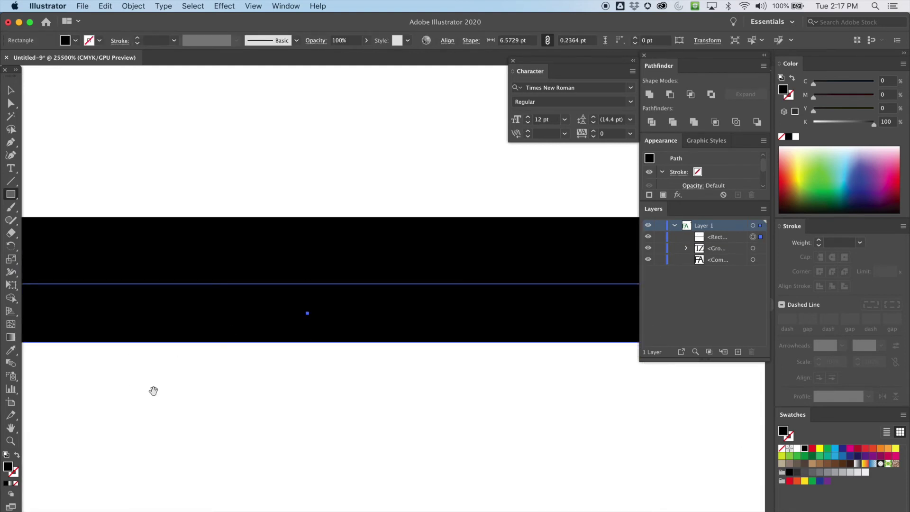
{"action": "left_click_drag", "start_coordinate": [455, 371], "coordinate": [602, 325]}
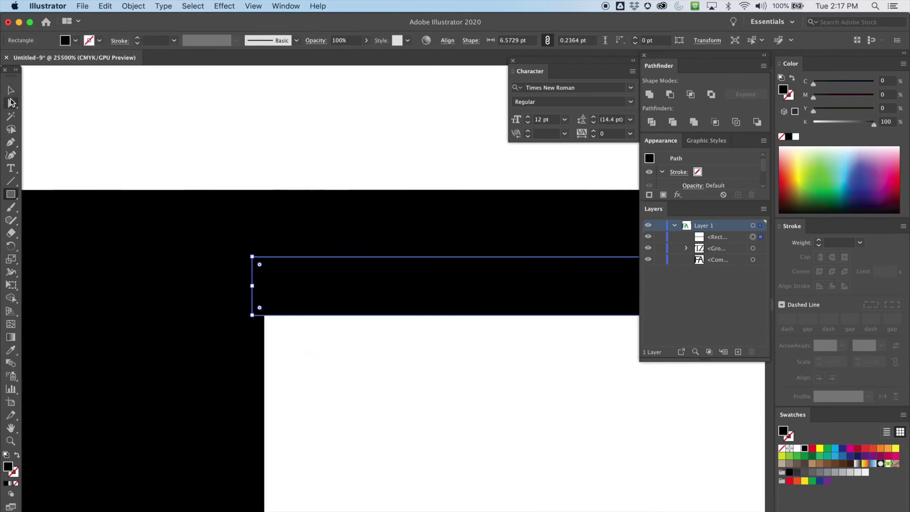
Step: Reposition the rectangle vertically with Direct Selection so its lower edge meets the underside of the T's crossbar
{"action": "left_click", "coordinate": [11, 103]}
{"action": "left_click_drag", "start_coordinate": [354, 281], "coordinate": [371, 278]}
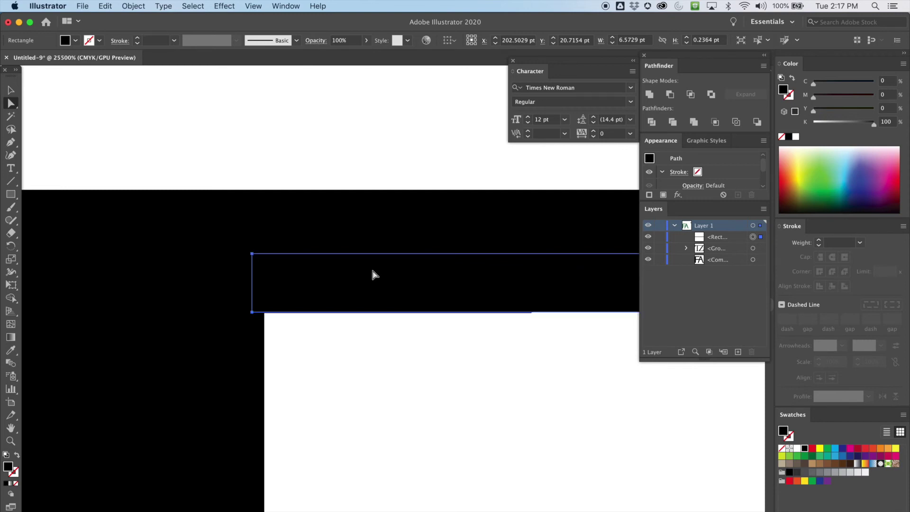
{"action": "key", "text": "Down"}
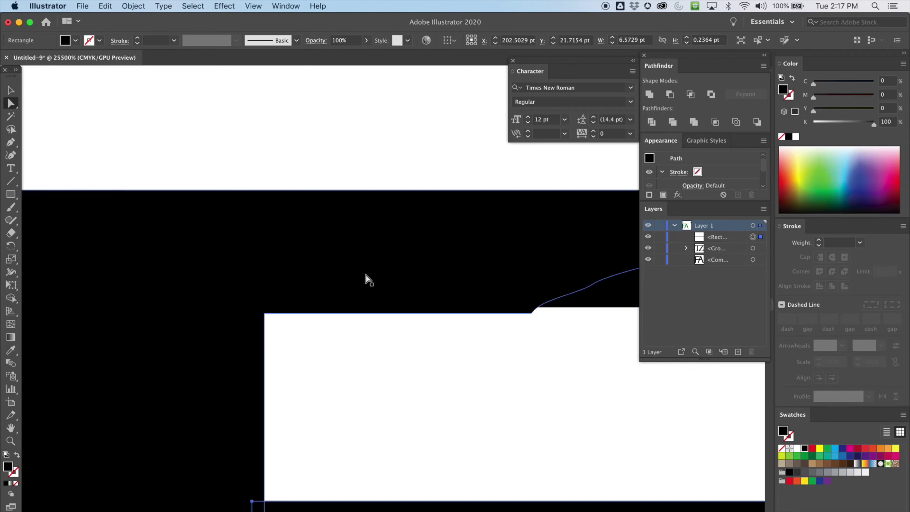
{"action": "key", "text": "Up"}
{"action": "left_click_drag", "start_coordinate": [372, 272], "coordinate": [367, 274]}
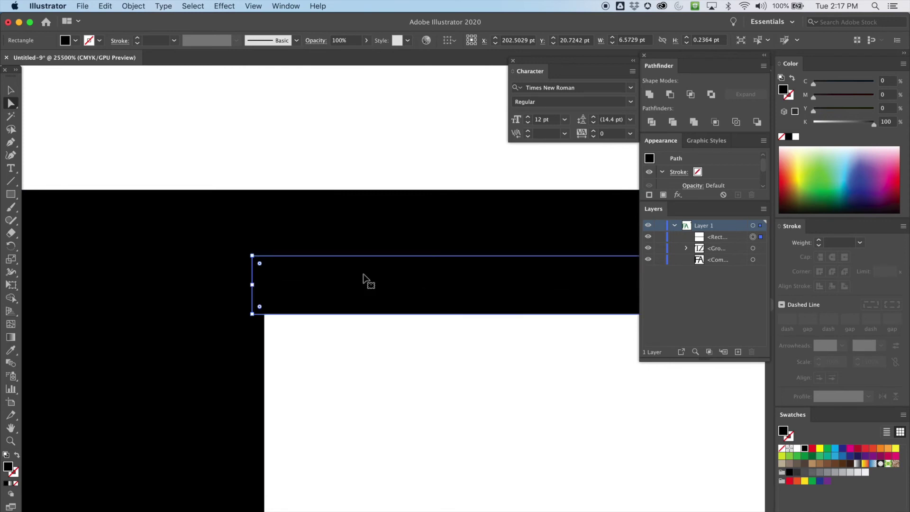
Step: Fine-tune the rectangle's position to about Y 20.719 pt so it evens out the offset between the T's and Z's undersides
{"action": "scroll", "coordinate": [363, 279], "scroll_direction": "up", "scroll_amount": 3}
{"action": "scroll", "coordinate": [288, 370], "scroll_direction": "down", "scroll_amount": 5}
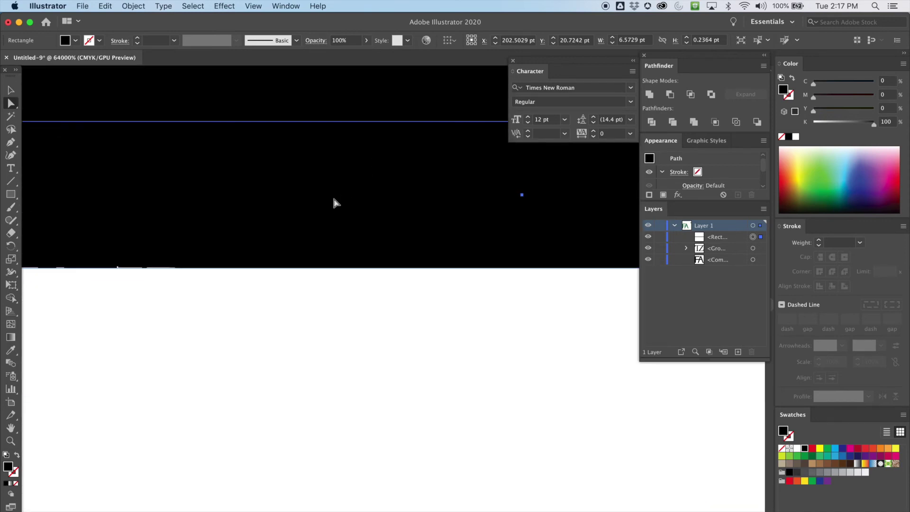
{"action": "left_click_drag", "start_coordinate": [346, 199], "coordinate": [352, 187]}
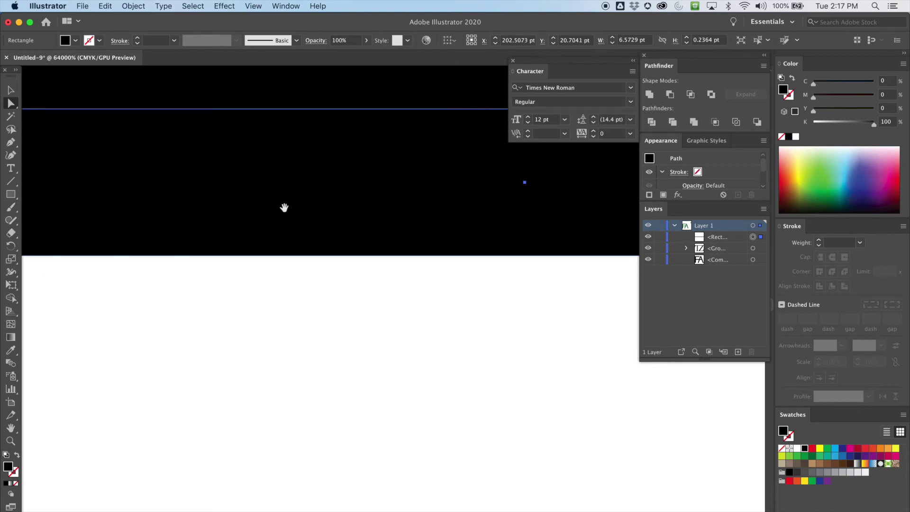
{"action": "scroll", "coordinate": [284, 205], "scroll_direction": "up", "scroll_amount": 3}
{"action": "scroll", "coordinate": [398, 184], "scroll_direction": "left", "scroll_amount": 3}
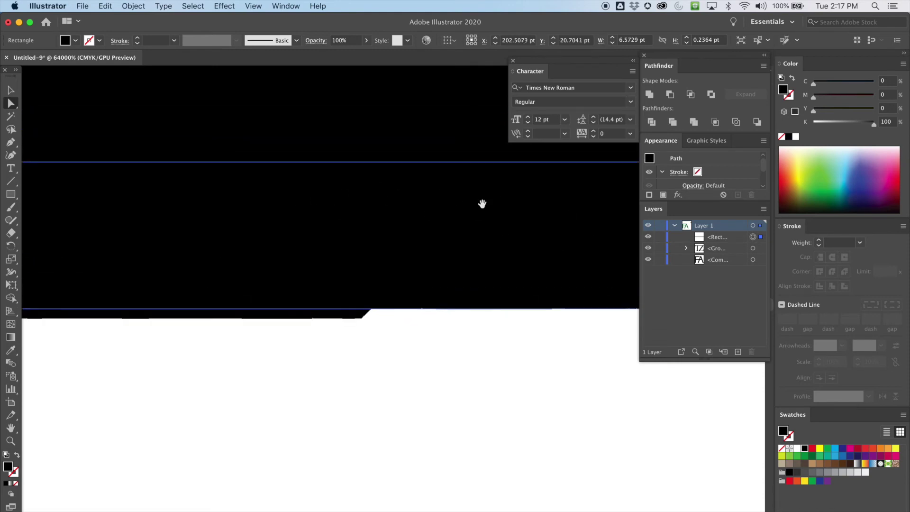
{"action": "left_click_drag", "start_coordinate": [405, 220], "coordinate": [405, 223]}
{"action": "left_click_drag", "start_coordinate": [406, 219], "coordinate": [402, 234]}
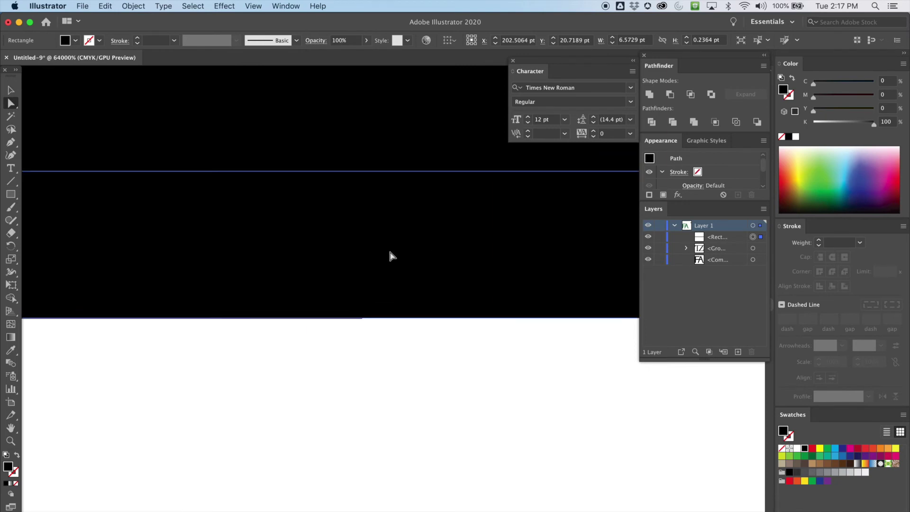
Step: Nudge the rectangle slightly up and left to about X 202.504, Y 20.718 pt and check its lower edge along the crossbar
{"action": "scroll", "coordinate": [223, 362], "scroll_direction": "down", "scroll_amount": 2}
{"action": "left_click_drag", "start_coordinate": [376, 317], "coordinate": [525, 331]}
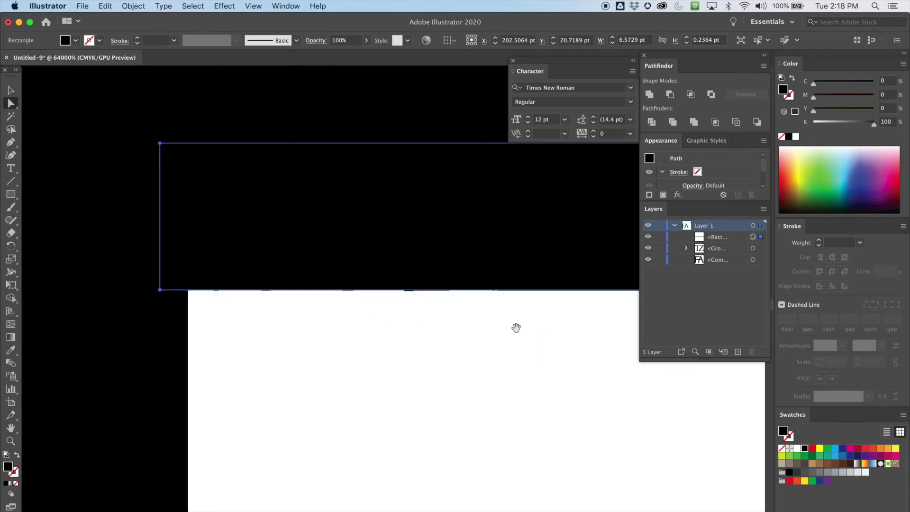
{"action": "mouse_move", "coordinate": [427, 221]}
{"action": "left_mouse_down"}
{"action": "mouse_move", "coordinate": [430, 211]}
{"action": "mouse_move", "coordinate": [429, 224]}
{"action": "left_mouse_up"}
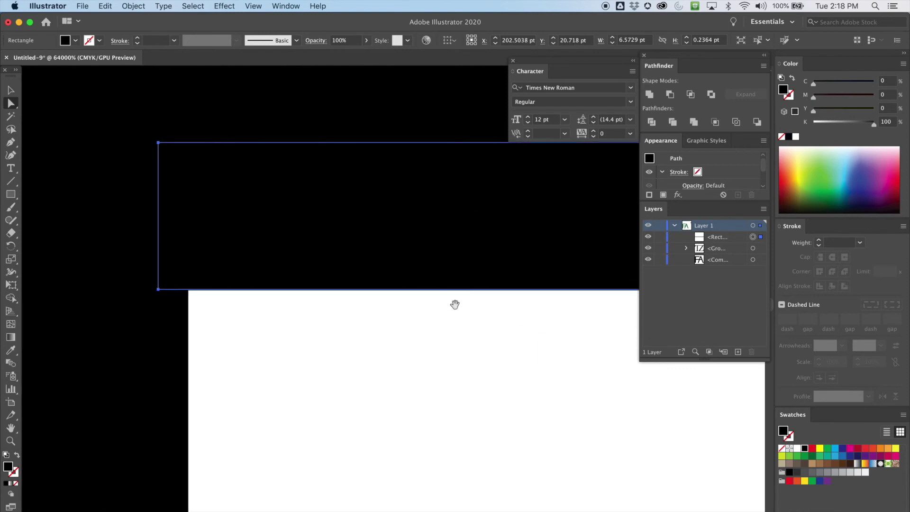
{"action": "left_click_drag", "start_coordinate": [439, 290], "coordinate": [302, 295]}
{"action": "scroll", "coordinate": [346, 304], "scroll_direction": "down", "scroll_amount": 1}
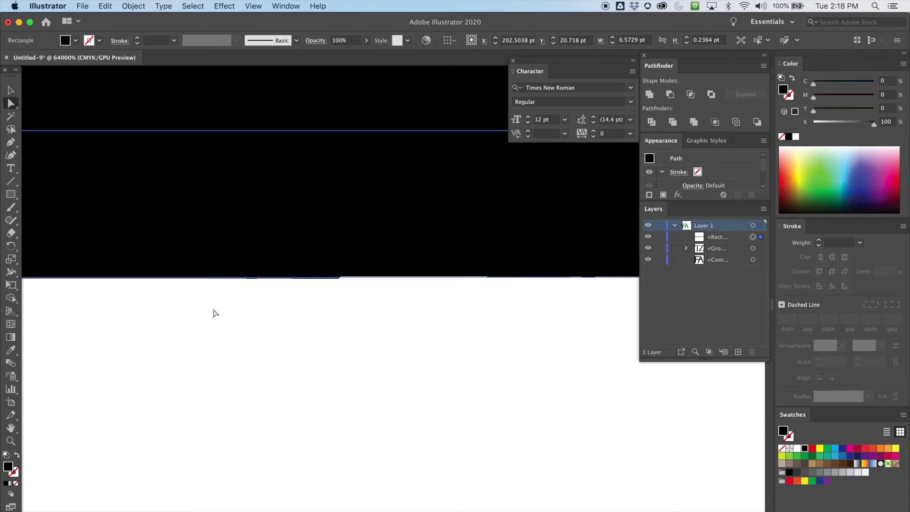
Step: Select the T's outline and reduce the Eraser brush size
{"action": "scroll", "coordinate": [299, 443], "scroll_direction": "up", "scroll_amount": 3}
{"action": "scroll", "coordinate": [315, 384], "scroll_direction": "up", "scroll_amount": 3}
{"action": "left_click", "coordinate": [322, 406]}
{"action": "key", "text": "e"}
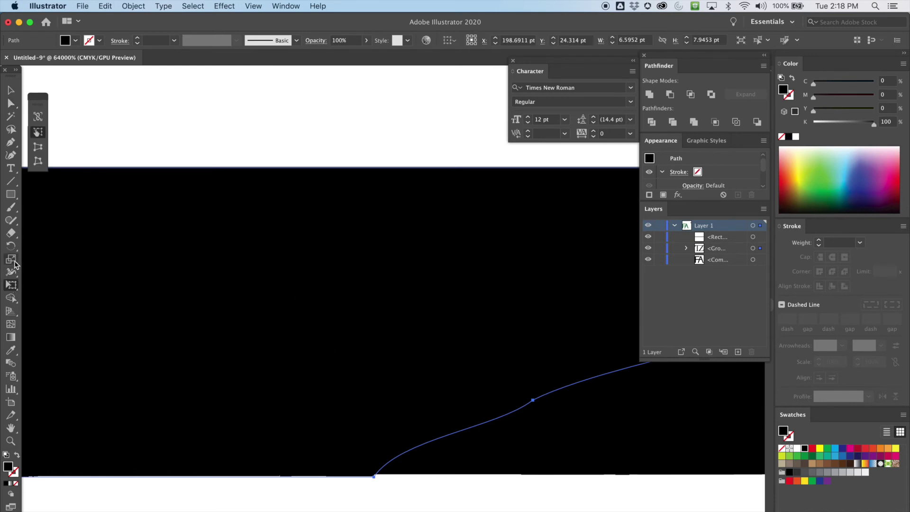
{"action": "left_click", "coordinate": [11, 233]}
{"action": "key", "text": "bracketleft"}
{"action": "key", "text": "bracketleft"}
{"action": "key", "text": "bracketleft"}
{"action": "key", "text": "bracketleft"}
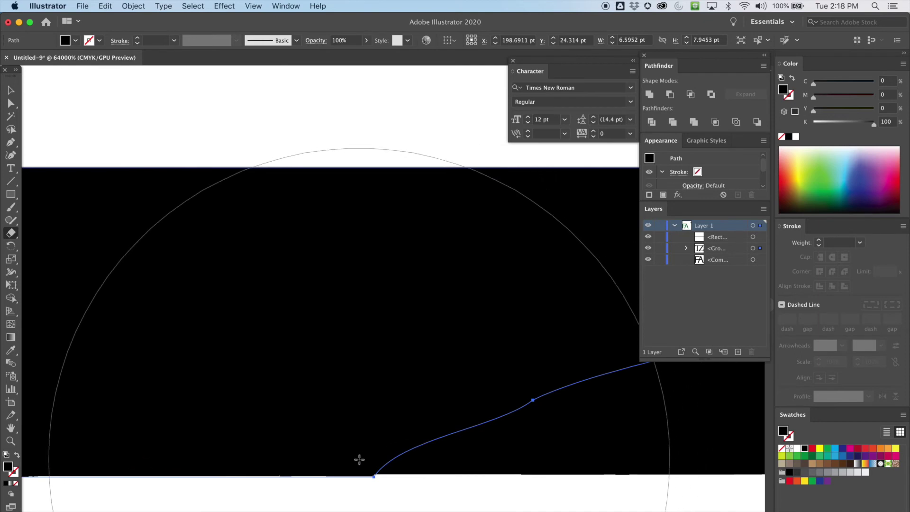
Step: Erase the T's lower edge inside the crossbar with an enlarged Eraser brush, undoing the first stroke and repeating it shallower
{"action": "scroll", "coordinate": [395, 418], "scroll_direction": "down", "scroll_amount": 5}
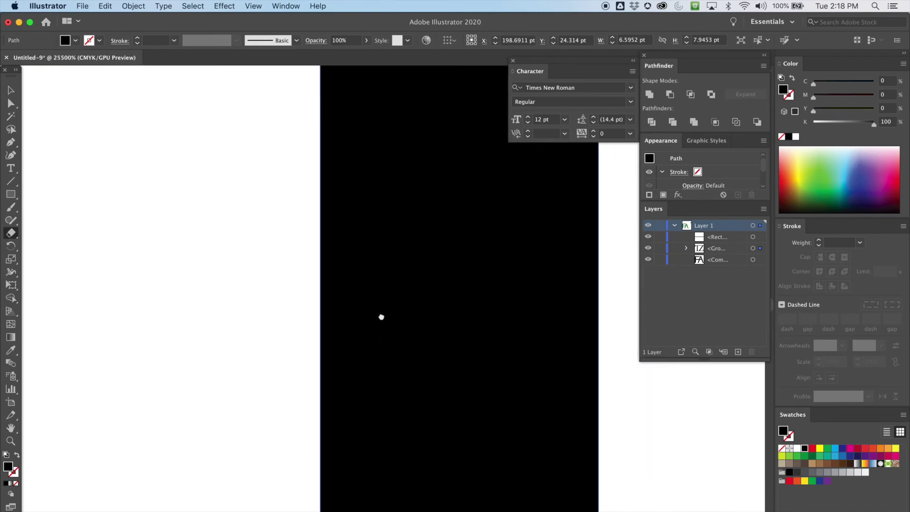
{"action": "scroll", "coordinate": [382, 317], "scroll_direction": "right", "scroll_amount": 5}
{"action": "scroll", "coordinate": [278, 394], "scroll_direction": "down", "scroll_amount": 5}
{"action": "scroll", "coordinate": [394, 342], "scroll_direction": "down", "scroll_amount": 1}
{"action": "scroll", "coordinate": [394, 343], "scroll_direction": "right", "scroll_amount": 2}
{"action": "key", "text": "bracketright"}
{"action": "key", "text": "bracketright"}
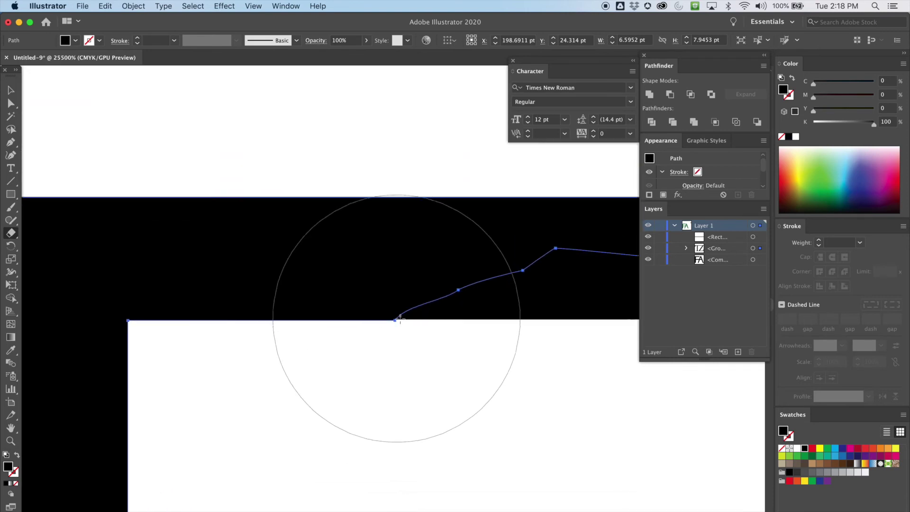
{"action": "left_click_drag", "start_coordinate": [377, 359], "coordinate": [347, 373]}
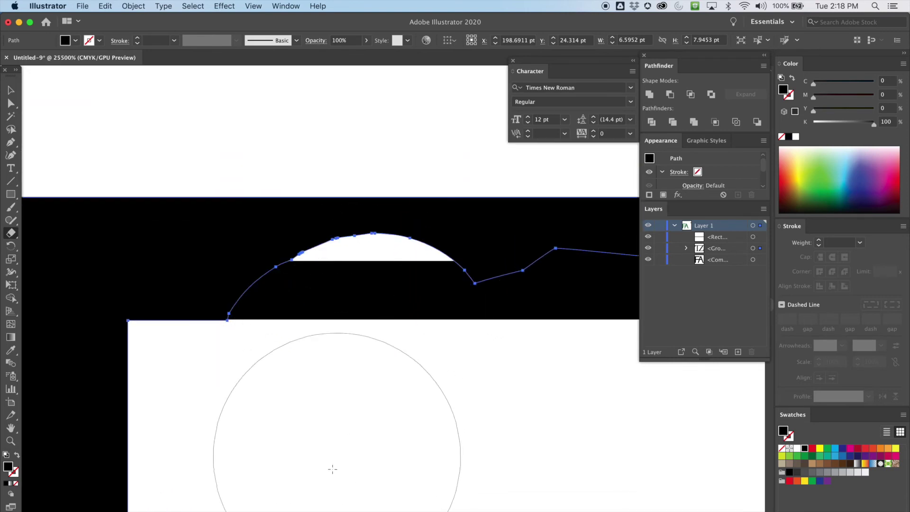
{"action": "key", "text": "super+z"}
{"action": "left_click_drag", "start_coordinate": [374, 394], "coordinate": [342, 415]}
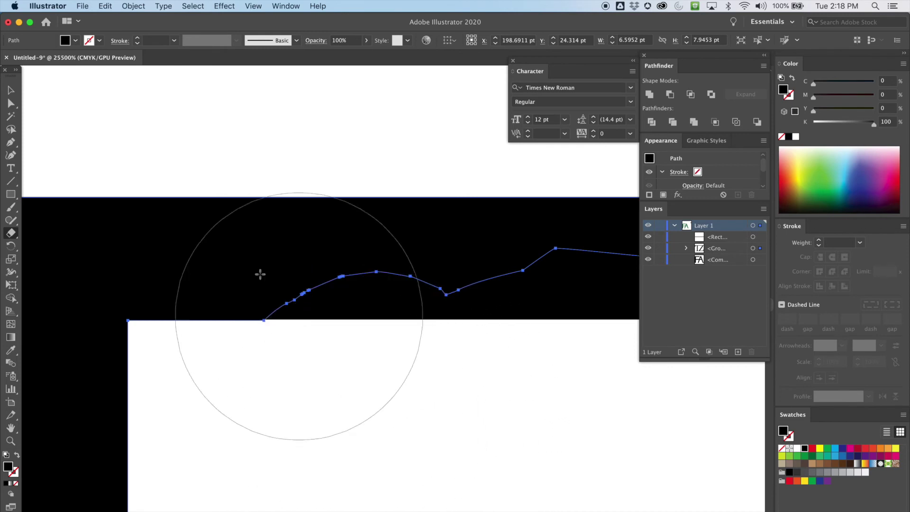
Step: Try to shift the crossbar rectangle down by about 0.01 pt and inspect its lower edge for unevenness
{"action": "left_click", "coordinate": [11, 104]}
{"action": "left_click", "coordinate": [144, 198]}
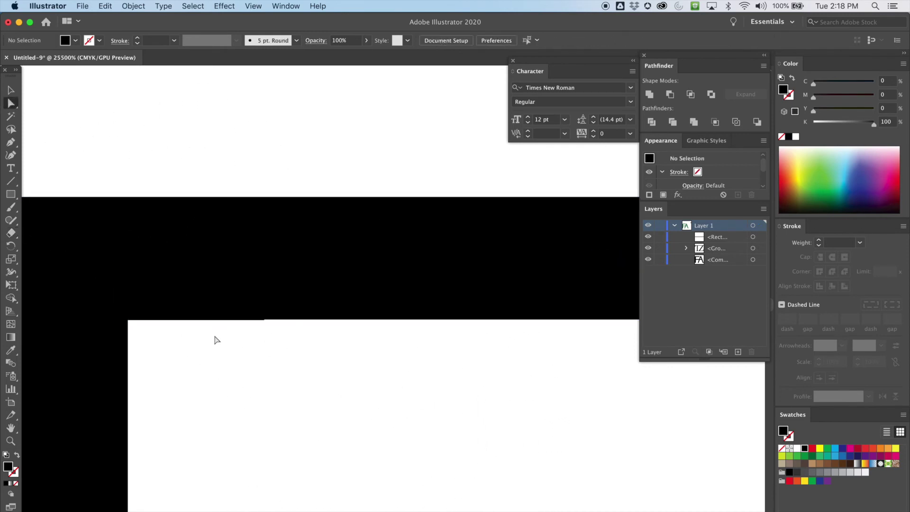
{"action": "left_click", "coordinate": [225, 303]}
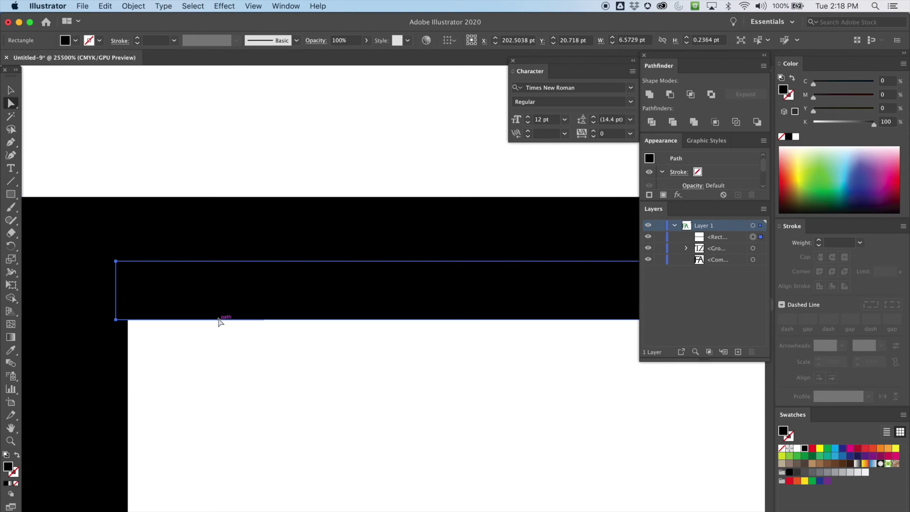
{"action": "scroll", "coordinate": [219, 322], "scroll_direction": "up", "scroll_amount": 2}
{"action": "scroll", "coordinate": [182, 367], "scroll_direction": "down", "scroll_amount": 5}
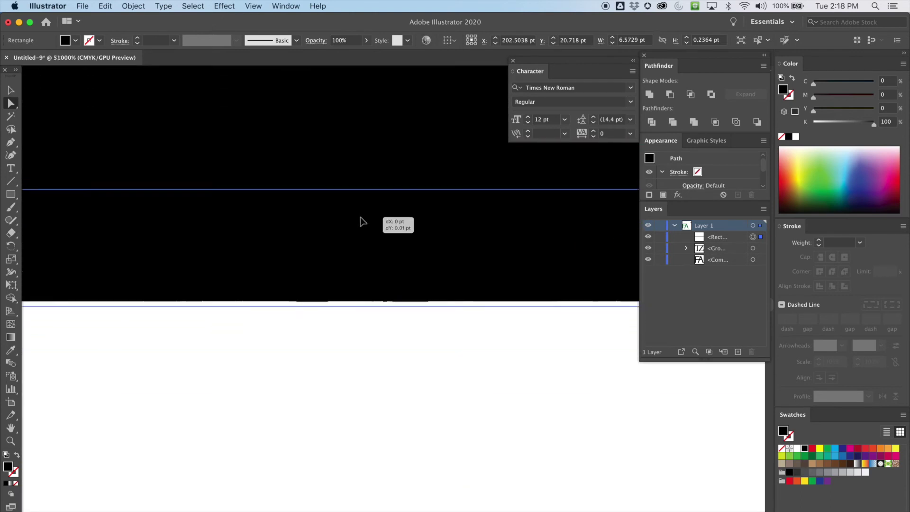
{"action": "left_click", "coordinate": [309, 342]}
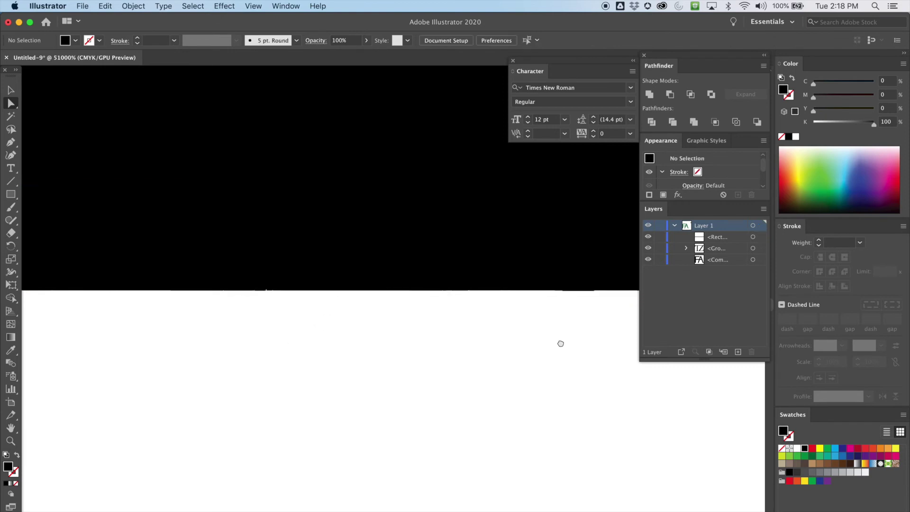
{"action": "scroll", "coordinate": [301, 368], "scroll_direction": "down", "scroll_amount": 1}
{"action": "scroll", "coordinate": [302, 369], "scroll_direction": "down", "scroll_amount": 3}
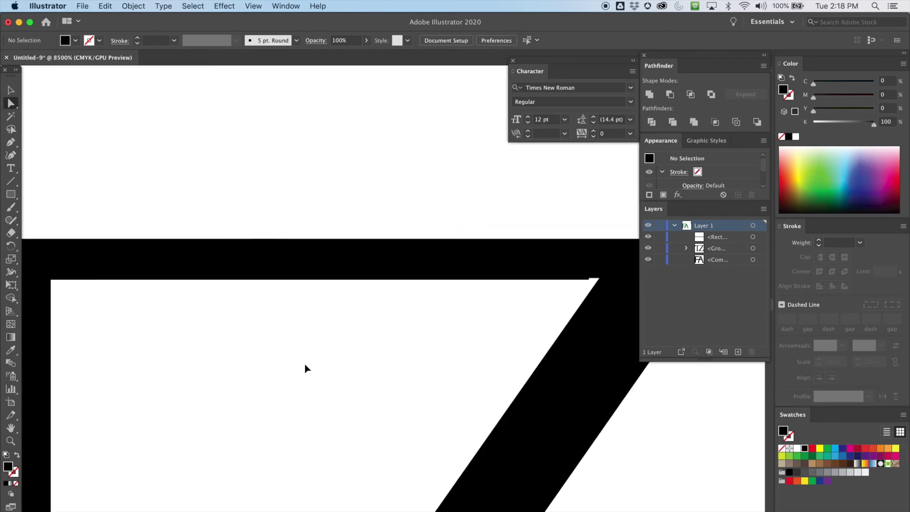
Step: Stretch the rectangle's right end into the Z's diagonal to fill the notch at the crossbar's inner corner
{"action": "left_click_drag", "start_coordinate": [397, 332], "coordinate": [247, 356]}
{"action": "left_click", "coordinate": [423, 274]}
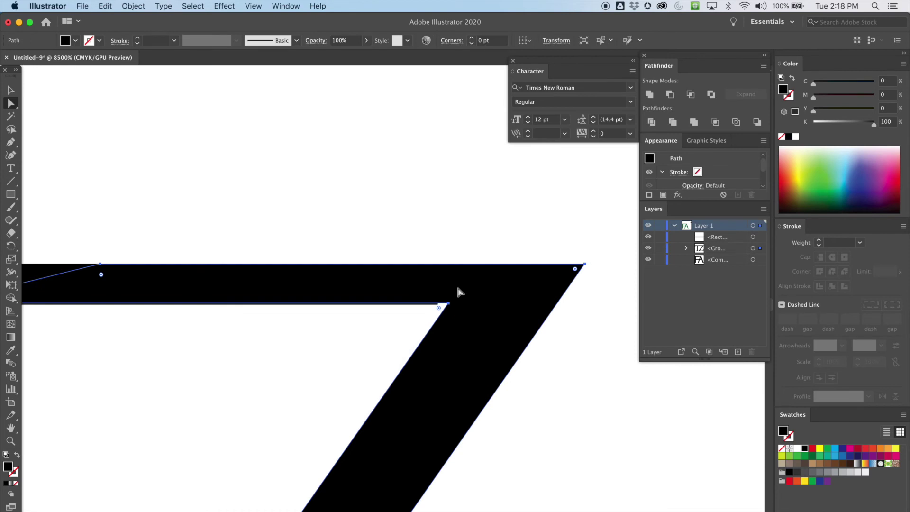
{"action": "left_click", "coordinate": [437, 286]}
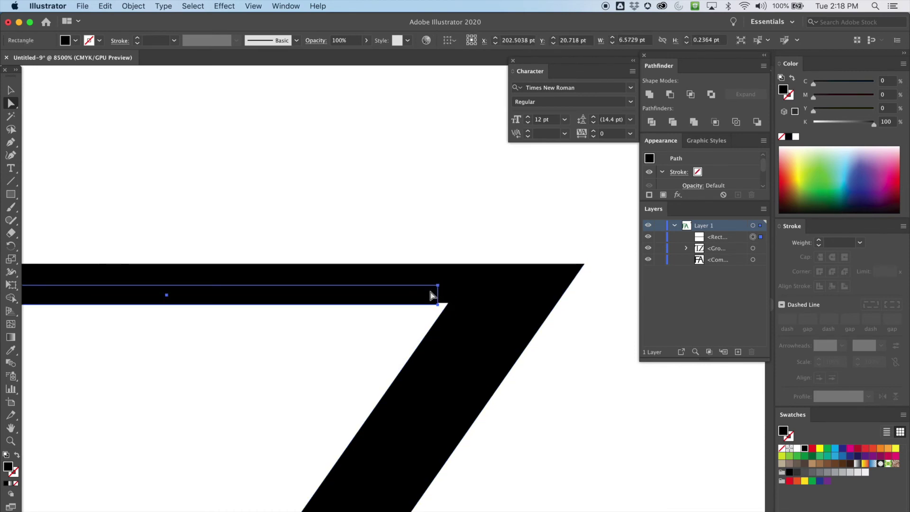
{"action": "key", "text": "v"}
{"action": "left_click_drag", "start_coordinate": [437, 295], "coordinate": [472, 297]}
{"action": "left_click", "coordinate": [447, 247]}
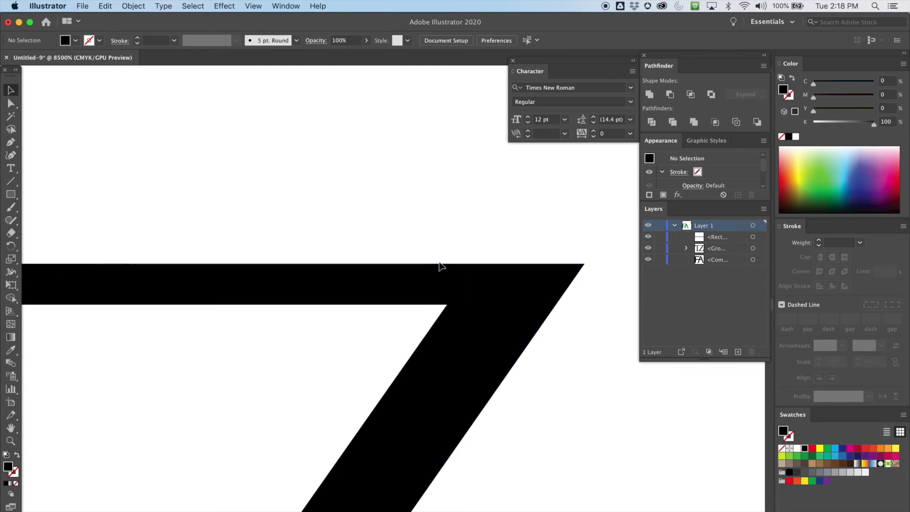
{"action": "key", "text": "super+minus"}
{"action": "left_click_drag", "start_coordinate": [291, 324], "coordinate": [364, 321]}
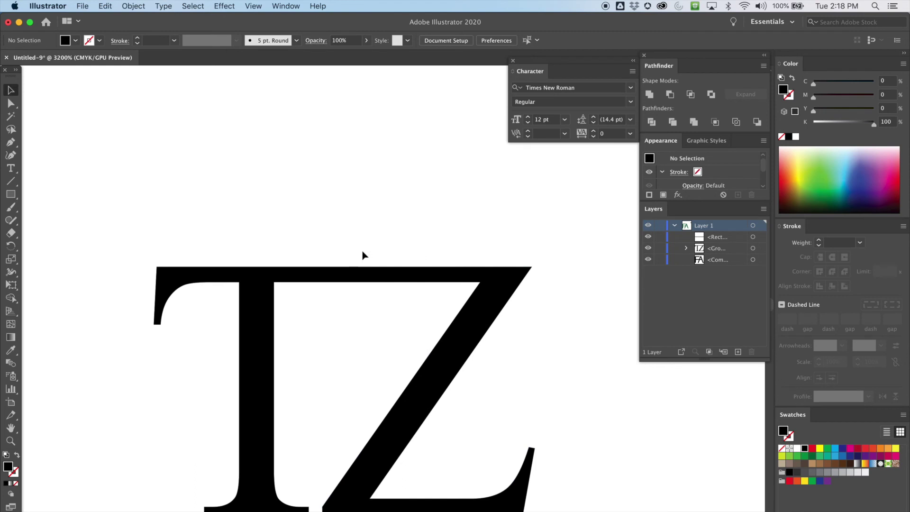
{"action": "left_click", "coordinate": [266, 296]}
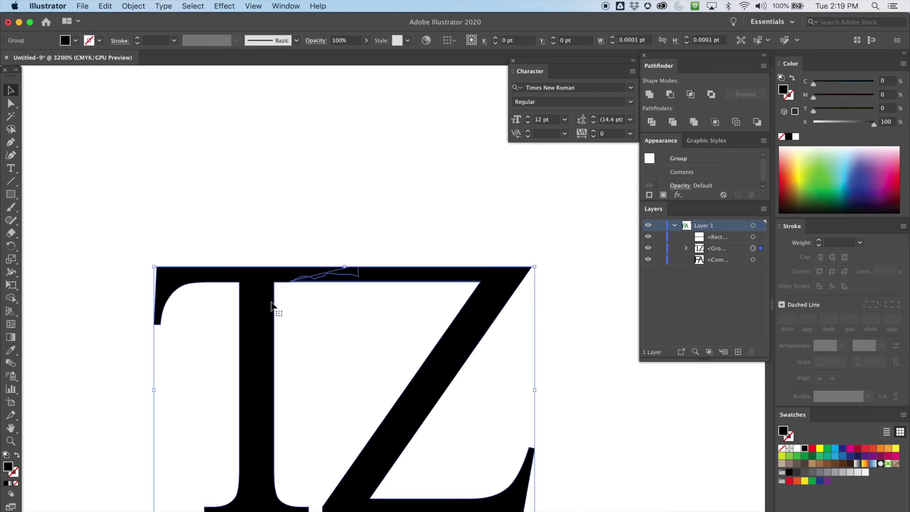
{"action": "left_click", "coordinate": [378, 280], "text": "shift"}
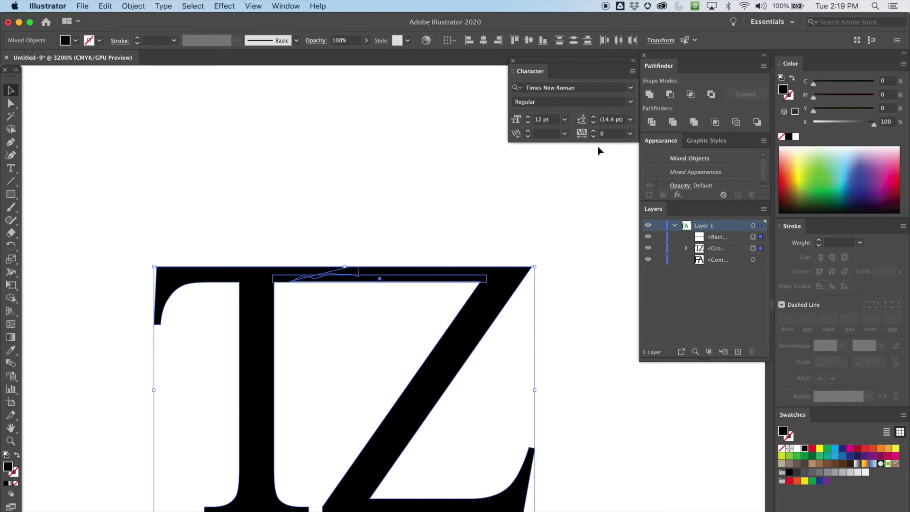
{"action": "left_click", "coordinate": [524, 258]}
{"action": "left_click", "coordinate": [476, 273]}
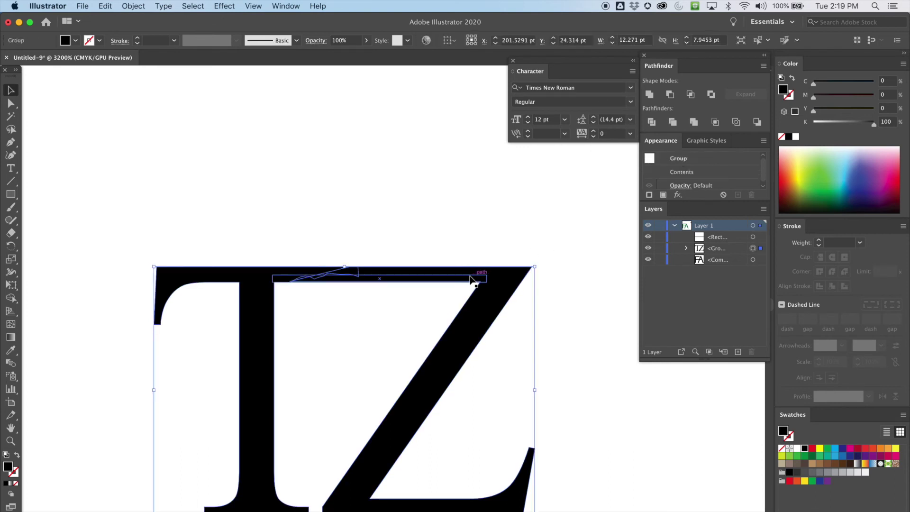
{"action": "left_click", "coordinate": [449, 248]}
{"action": "left_click_drag", "start_coordinate": [431, 254], "coordinate": [459, 292]}
{"action": "key", "text": "a"}
{"action": "left_click", "coordinate": [491, 240]}
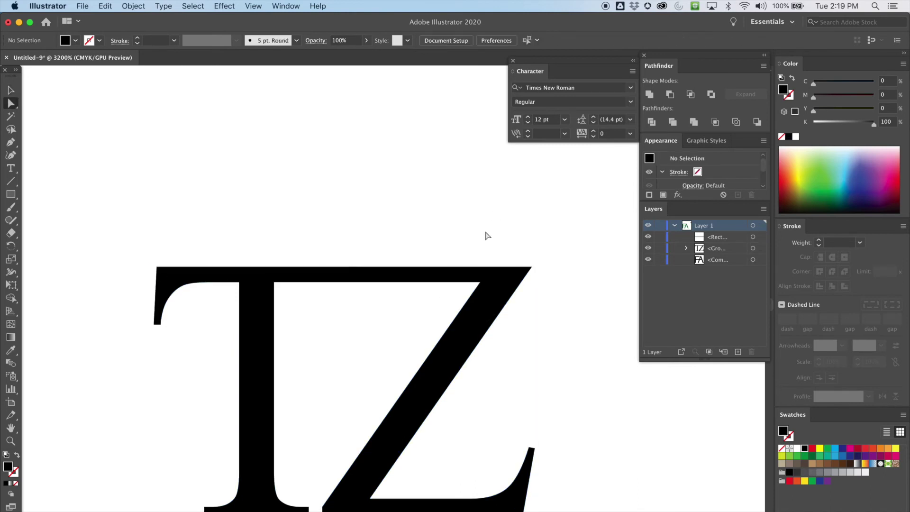
Step: Select the TZ group together with the crossbar rectangle and unite them into a single path
{"action": "key", "text": "v"}
{"action": "left_click_drag", "start_coordinate": [107, 207], "coordinate": [489, 268]}
{"action": "left_click", "coordinate": [649, 95]}
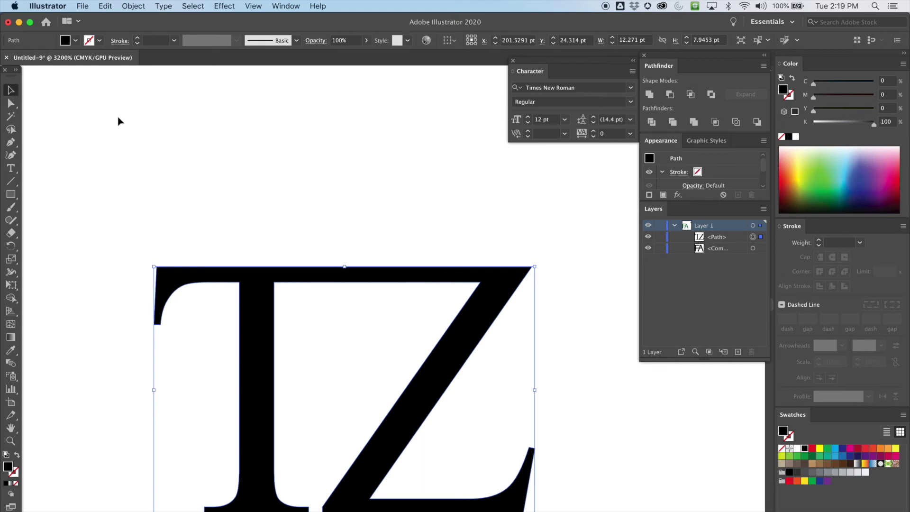
{"action": "left_click", "coordinate": [161, 168]}
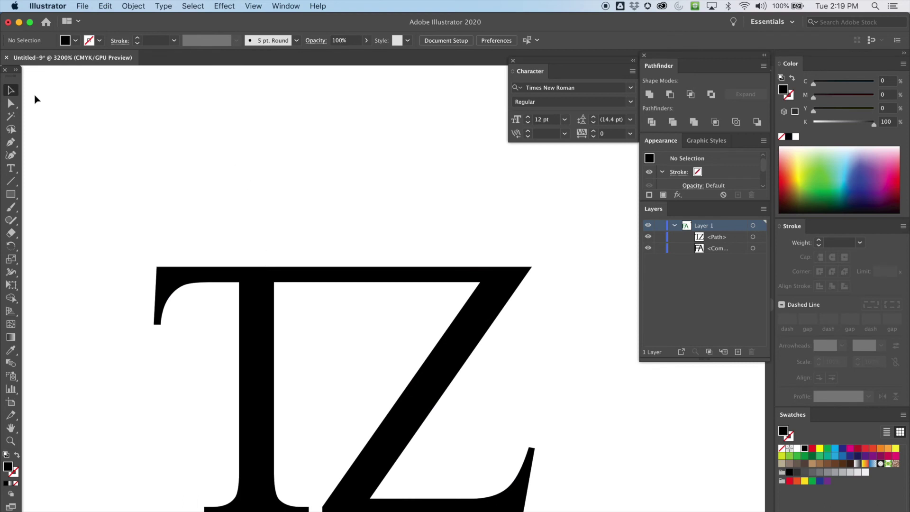
Step: Fill the united TZ shape with the red swatch (M 100, Y 100)
{"action": "left_click", "coordinate": [260, 291]}
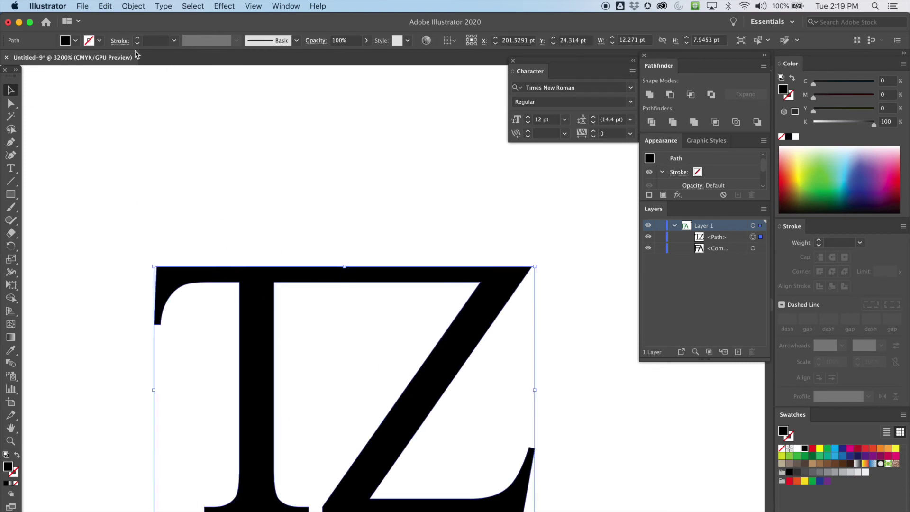
{"action": "left_click", "coordinate": [76, 41]}
{"action": "left_click", "coordinate": [40, 59]}
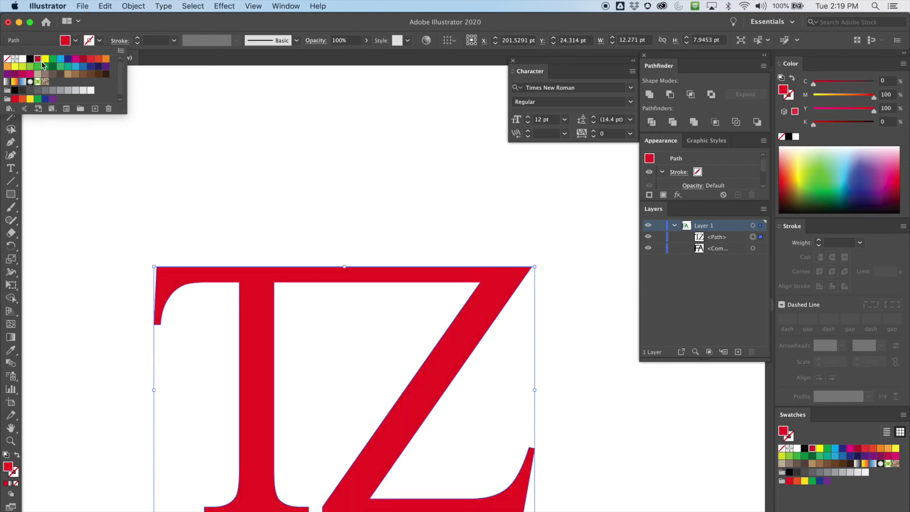
Step: Give the TZ shape a black stroke and set its weight to 0.5 pt
{"action": "left_click", "coordinate": [98, 41]}
{"action": "left_click", "coordinate": [30, 59]}
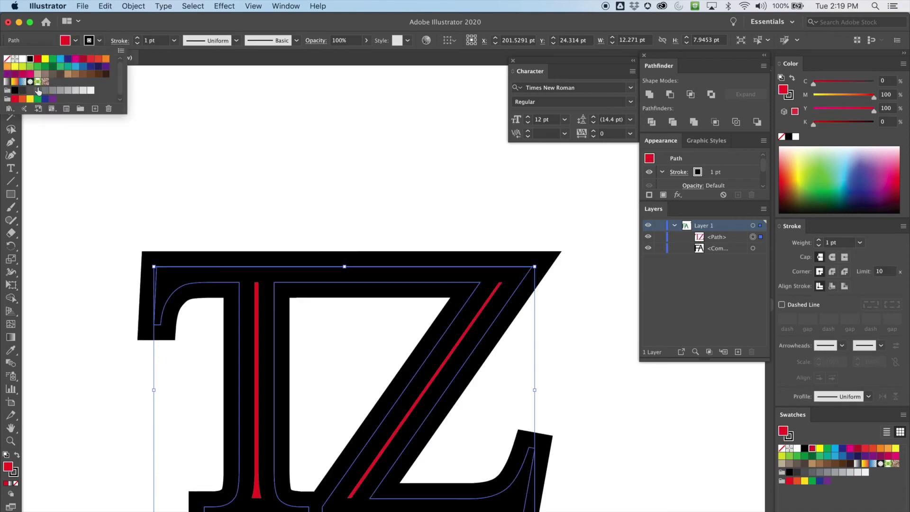
{"action": "left_click", "coordinate": [138, 43]}
{"action": "left_click", "coordinate": [137, 44]}
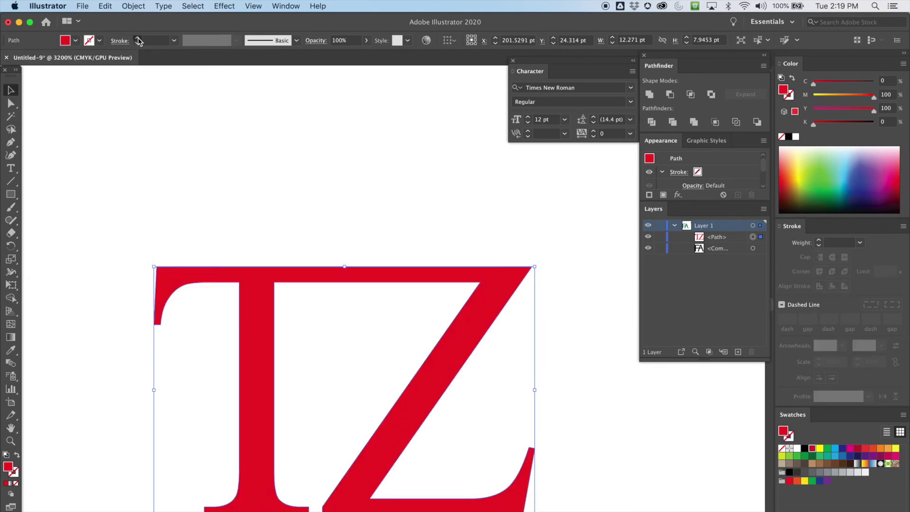
{"action": "left_click", "coordinate": [138, 38]}
{"action": "left_click", "coordinate": [138, 43]}
{"action": "left_click", "coordinate": [138, 43]}
{"action": "left_click", "coordinate": [137, 38]}
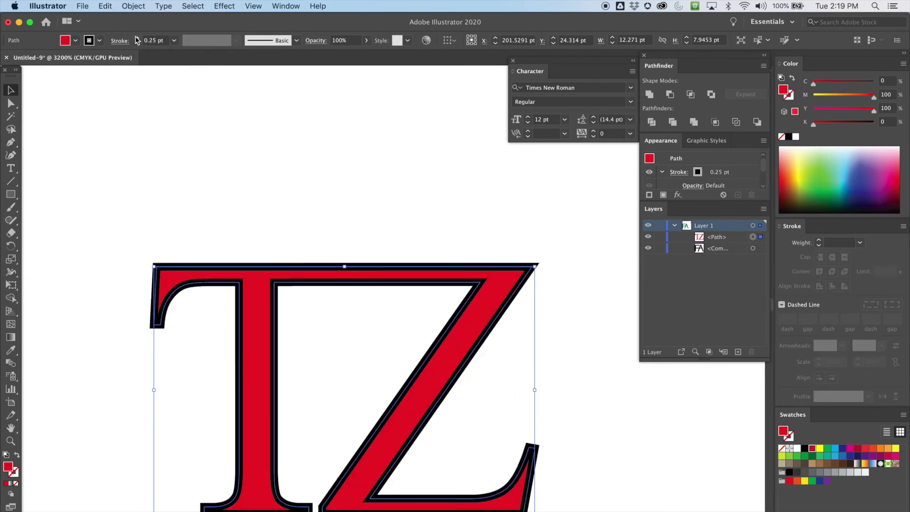
{"action": "left_click", "coordinate": [137, 39]}
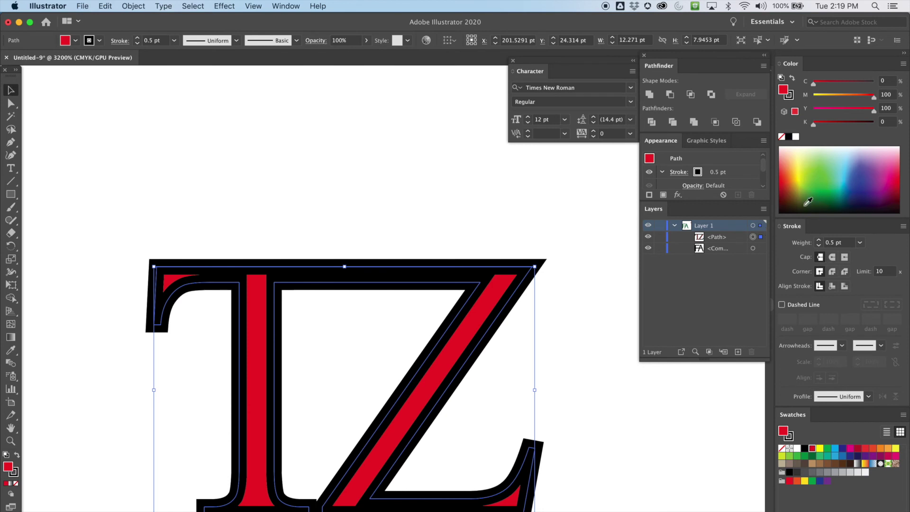
Step: Try the TZ's stroke aligned to the inside, and settle on aligning it to the outside
{"action": "left_click", "coordinate": [832, 287]}
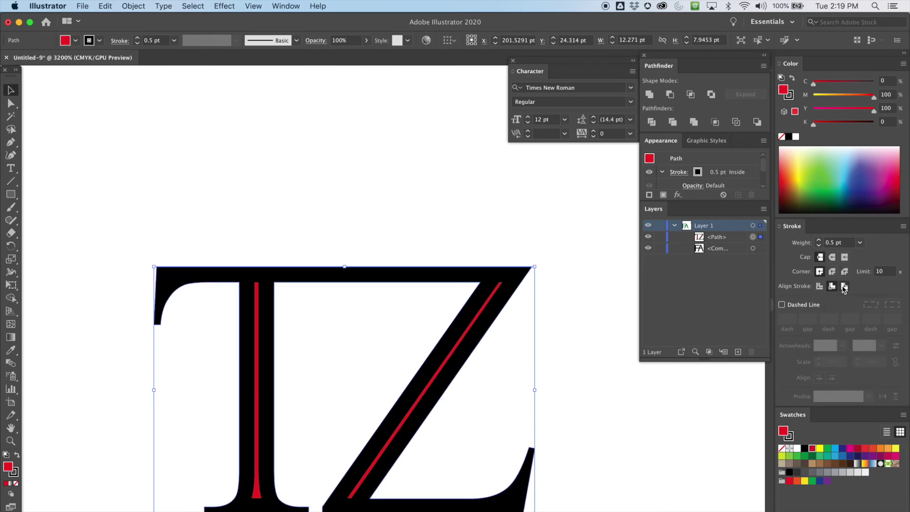
{"action": "left_click", "coordinate": [844, 286]}
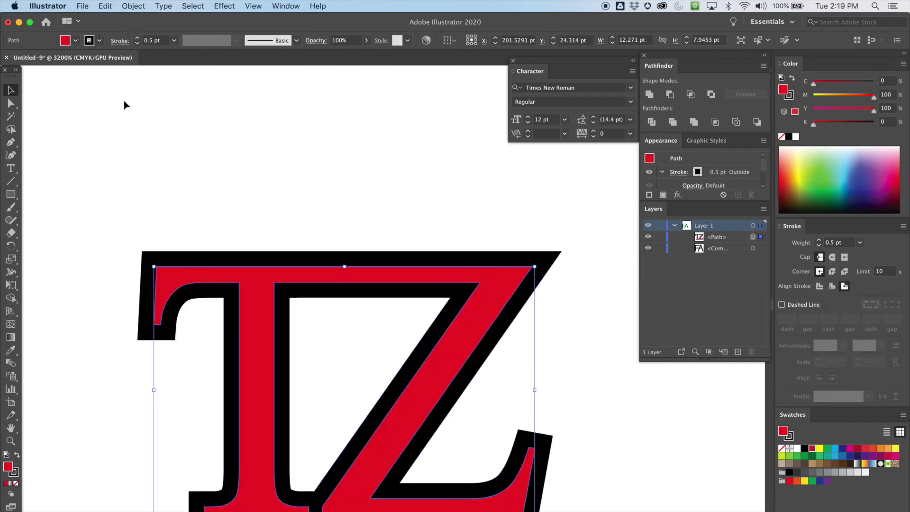
{"action": "left_click", "coordinate": [173, 199]}
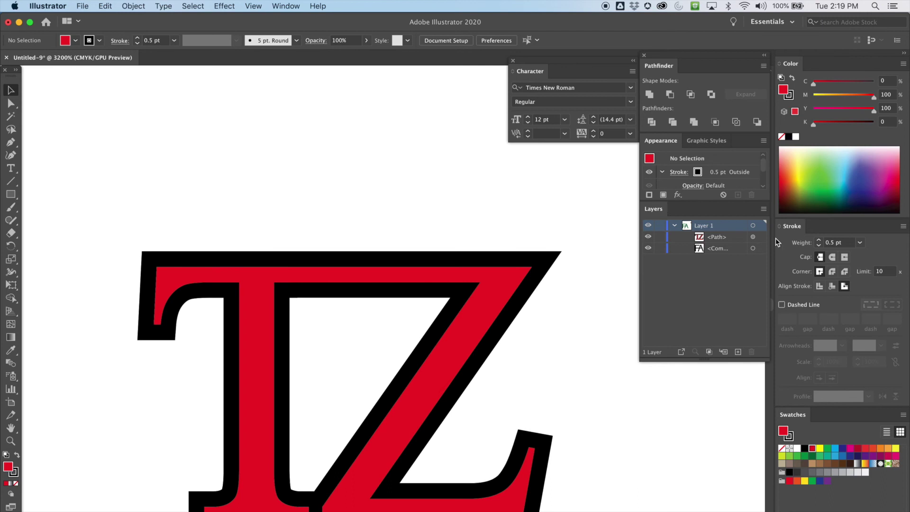
Step: Try a heavier outside stroke up to 2 pt on the TZ, and reduce its weight to 0.25 pt
{"action": "left_click", "coordinate": [818, 241]}
{"action": "left_click", "coordinate": [291, 264]}
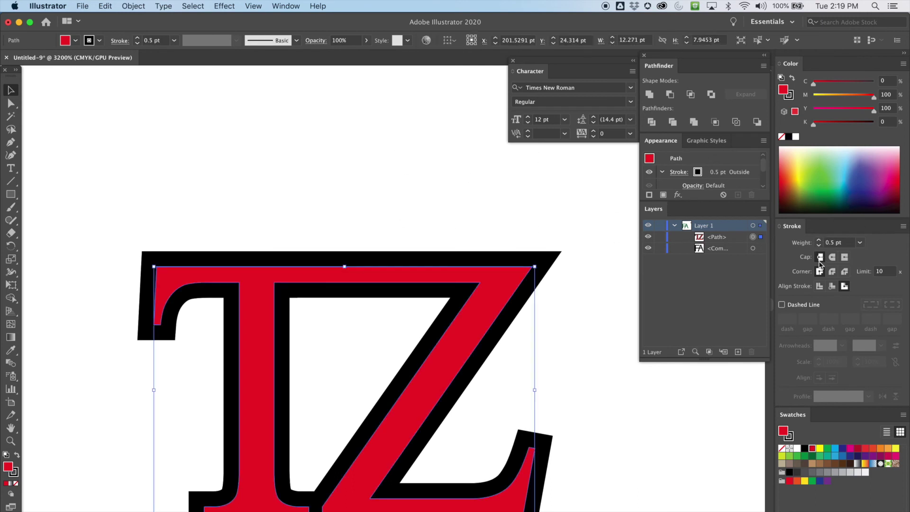
{"action": "left_click", "coordinate": [818, 241]}
{"action": "left_click", "coordinate": [818, 241]}
{"action": "left_click", "coordinate": [819, 241]}
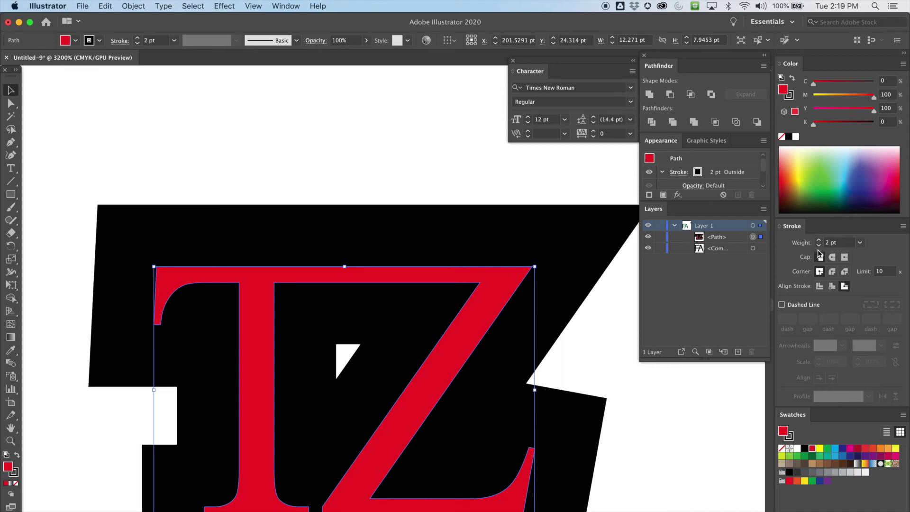
{"action": "left_click", "coordinate": [818, 246]}
{"action": "left_click", "coordinate": [819, 246]}
{"action": "left_click", "coordinate": [819, 246]}
{"action": "left_click", "coordinate": [819, 246]}
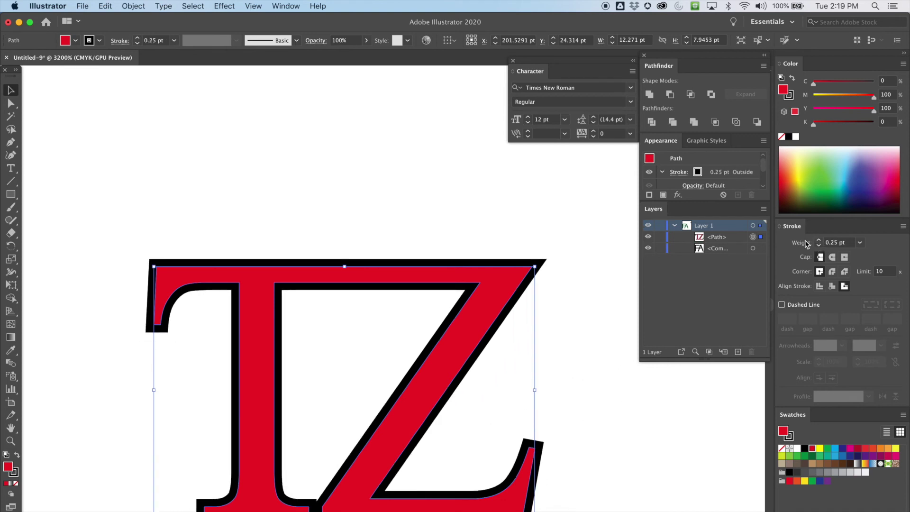
{"action": "left_click", "coordinate": [424, 209]}
Step: Select the TZ and scale it up to about 79.95 by 51.77 pt beside the green FA
{"action": "scroll", "coordinate": [427, 259], "scroll_direction": "down", "scroll_amount": 5}
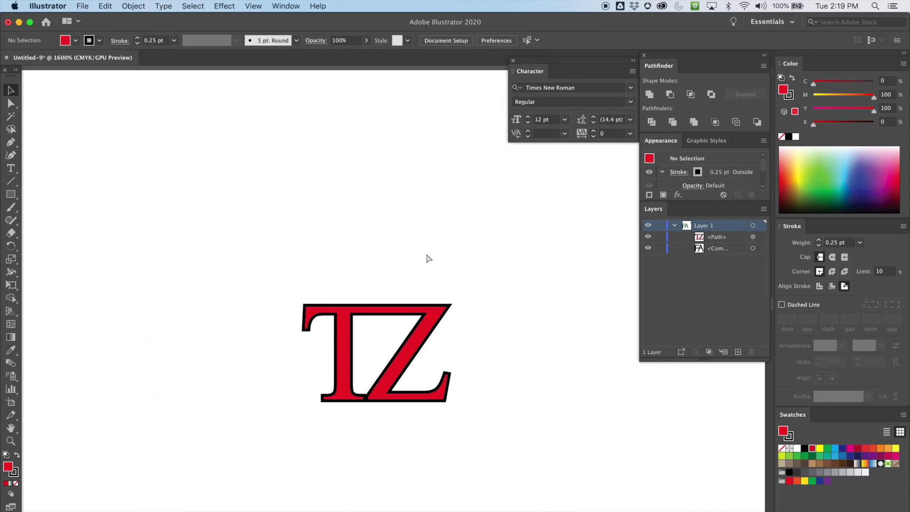
{"action": "left_click_drag", "start_coordinate": [338, 307], "coordinate": [416, 350]}
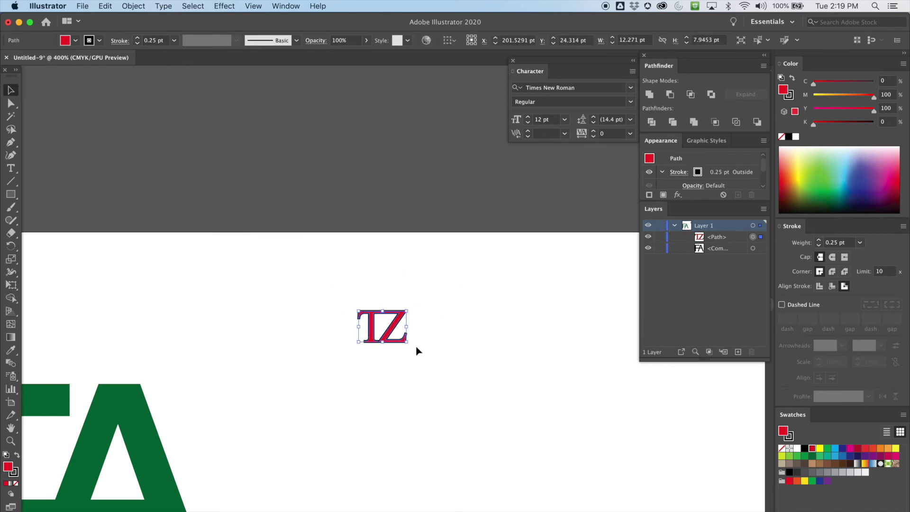
{"action": "mouse_move", "coordinate": [356, 347]}
{"action": "left_mouse_down"}
{"action": "mouse_move", "coordinate": [218, 471]}
{"action": "mouse_move", "coordinate": [217, 433]}
{"action": "left_mouse_up"}
{"action": "left_click_drag", "start_coordinate": [409, 436], "coordinate": [527, 510]}
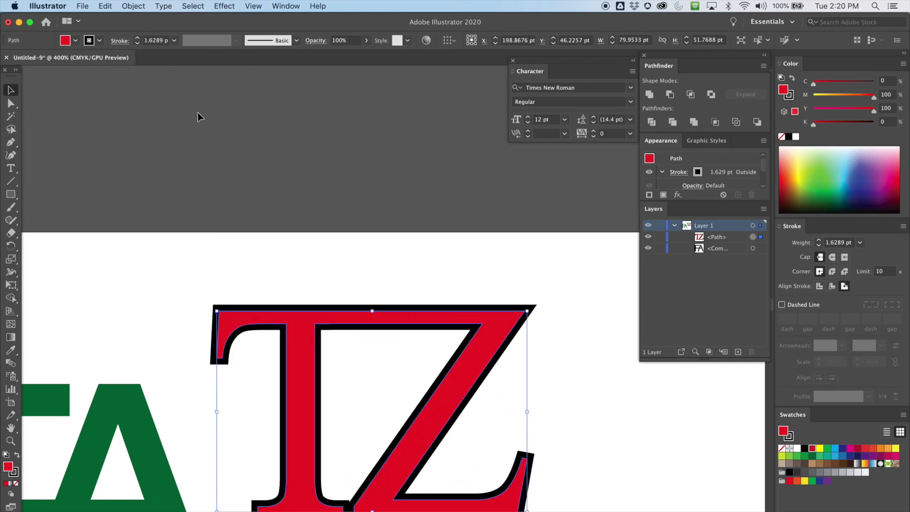
Step: Set the enlarged TZ's stroke weight to 2 pt and deselect it
{"action": "left_click", "coordinate": [137, 37]}
{"action": "left_click", "coordinate": [137, 43]}
{"action": "left_click", "coordinate": [137, 44]}
{"action": "left_click", "coordinate": [228, 256]}
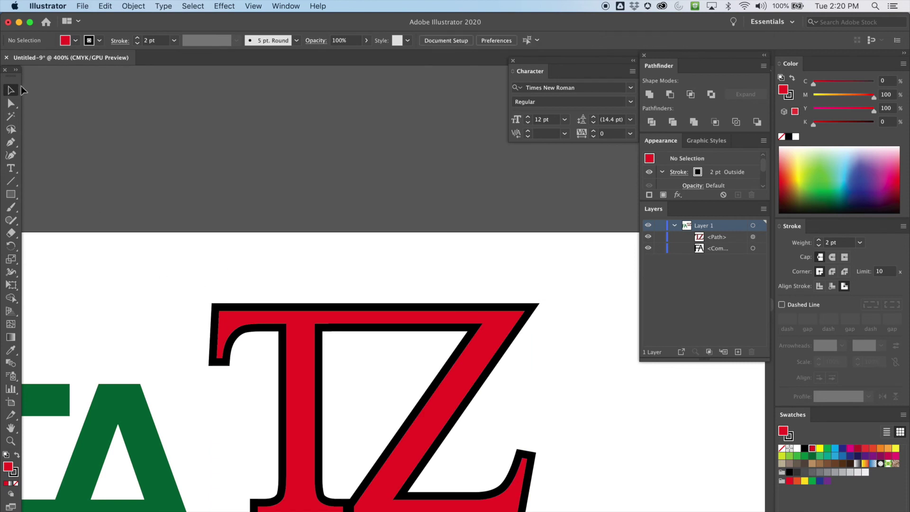
Step: Move the TZ right and slightly up, away from the FA, to about X 230.4, Y 39.13 pt
{"action": "left_click_drag", "start_coordinate": [300, 350], "coordinate": [403, 325]}
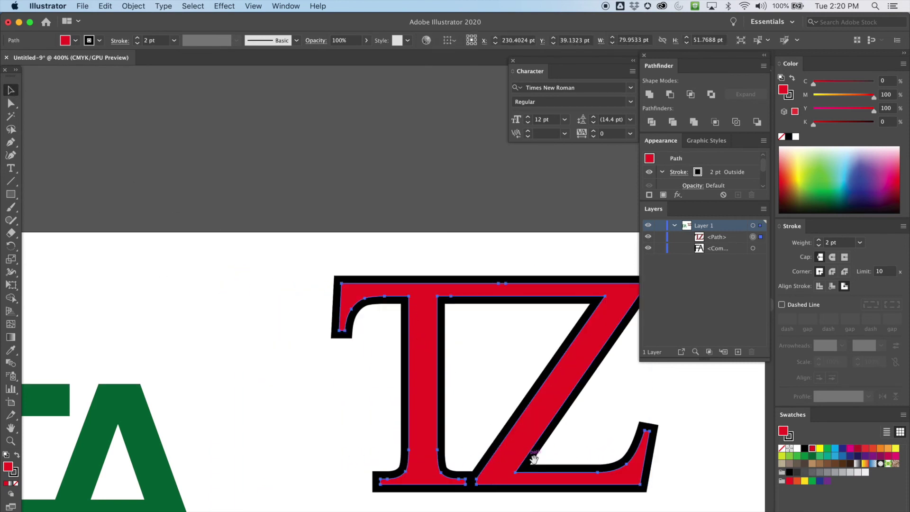
{"action": "scroll", "coordinate": [440, 364], "scroll_direction": "down", "scroll_amount": 10}
{"action": "scroll", "coordinate": [441, 364], "scroll_direction": "right", "scroll_amount": 8}
{"action": "scroll", "coordinate": [454, 374], "scroll_direction": "down", "scroll_amount": 3}
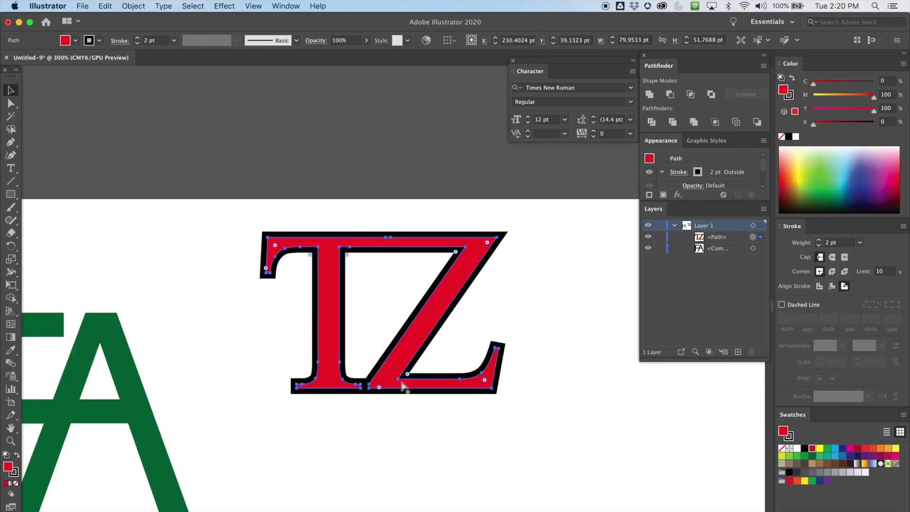
Step: Add the point text "HK" in black Times New Roman below the red TZ
{"action": "left_click_drag", "start_coordinate": [480, 268], "coordinate": [408, 310]}
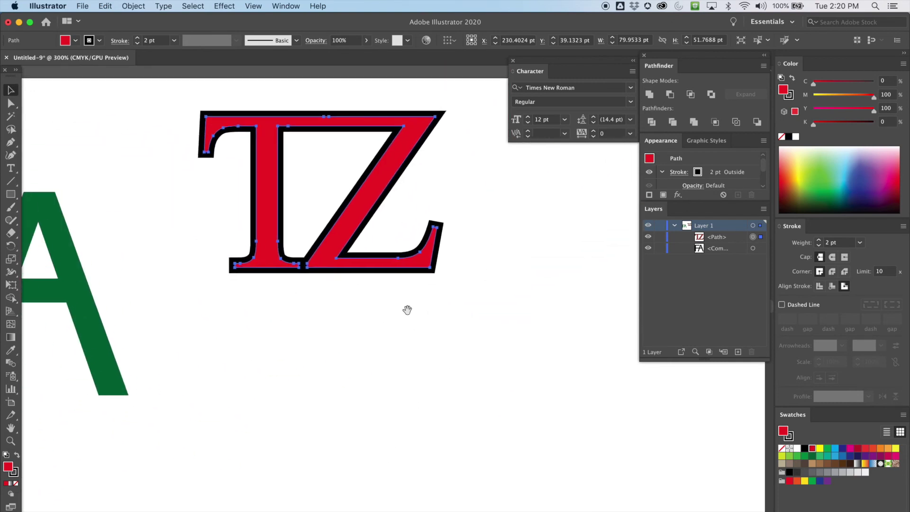
{"action": "key", "text": "t"}
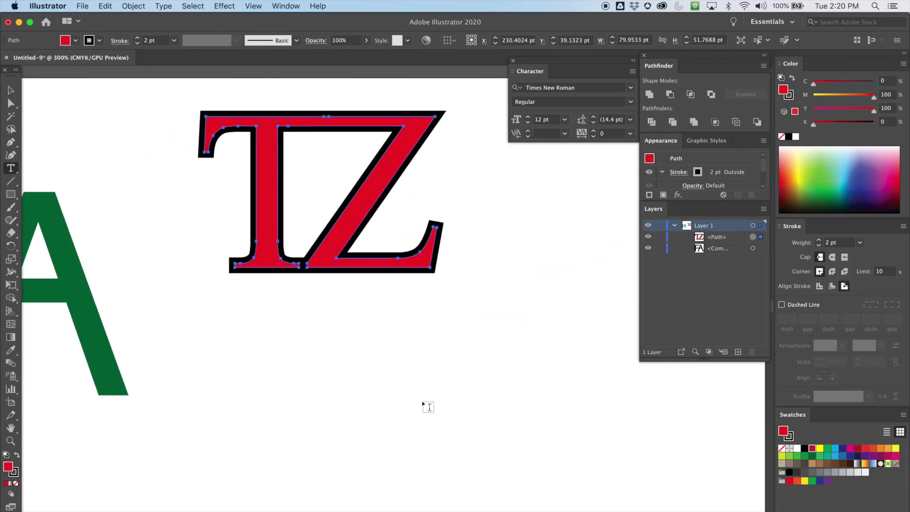
{"action": "left_click", "coordinate": [419, 404]}
{"action": "type", "text": "HK"}
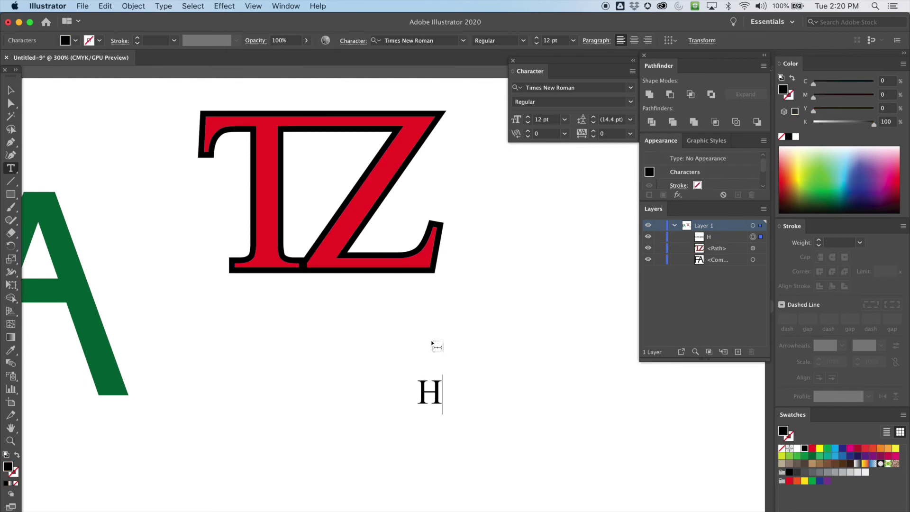
{"action": "left_click", "coordinate": [11, 91]}
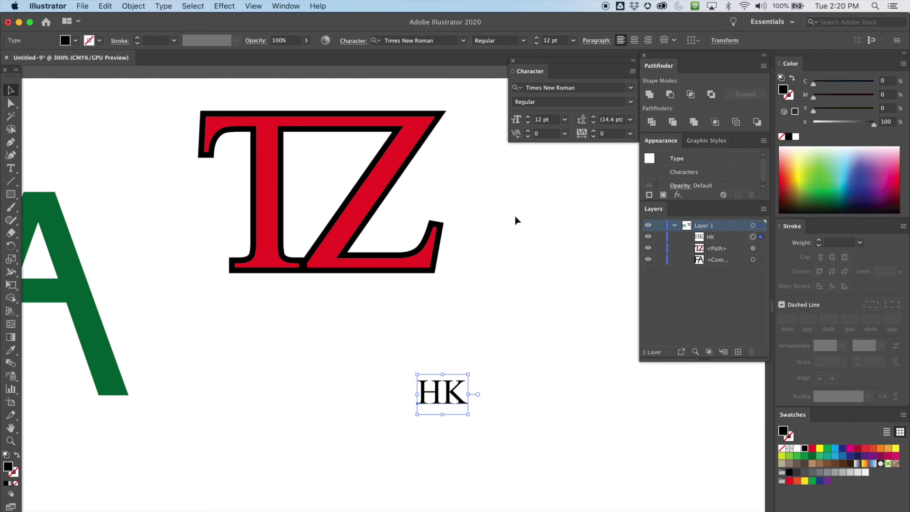
Step: Scale the HK text up to about 120.74 pt and place it below the green FA
{"action": "left_click_drag", "start_coordinate": [468, 415], "coordinate": [624, 426]}
{"action": "key", "text": "super+1"}
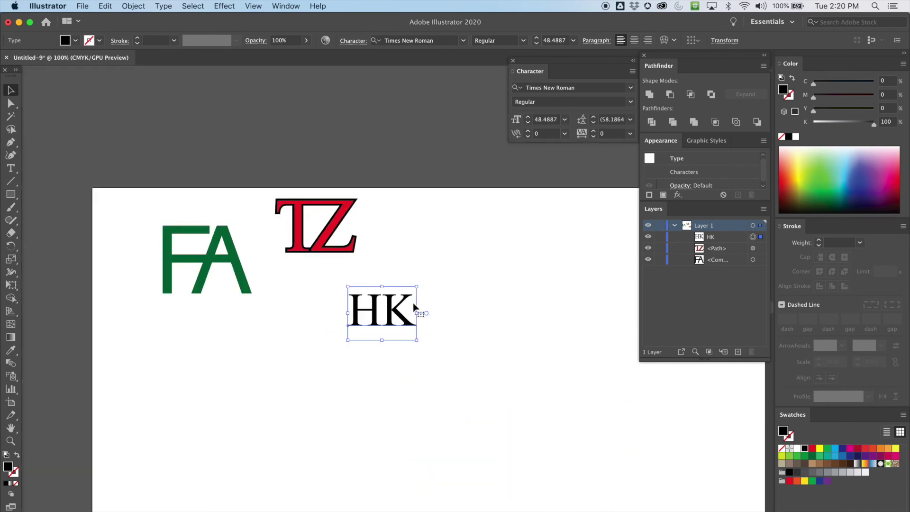
{"action": "left_click_drag", "start_coordinate": [417, 339], "coordinate": [519, 419]}
{"action": "left_click_drag", "start_coordinate": [398, 340], "coordinate": [190, 385]}
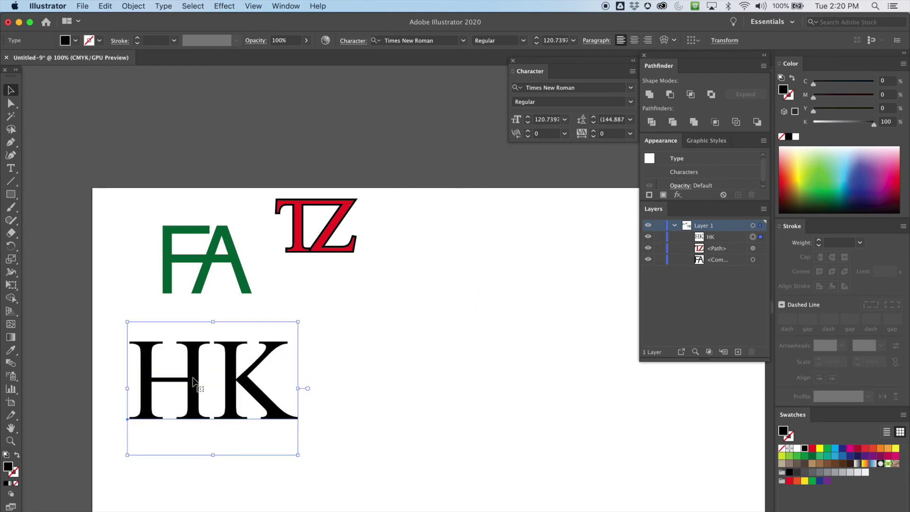
{"action": "left_click_drag", "start_coordinate": [226, 357], "coordinate": [261, 359]}
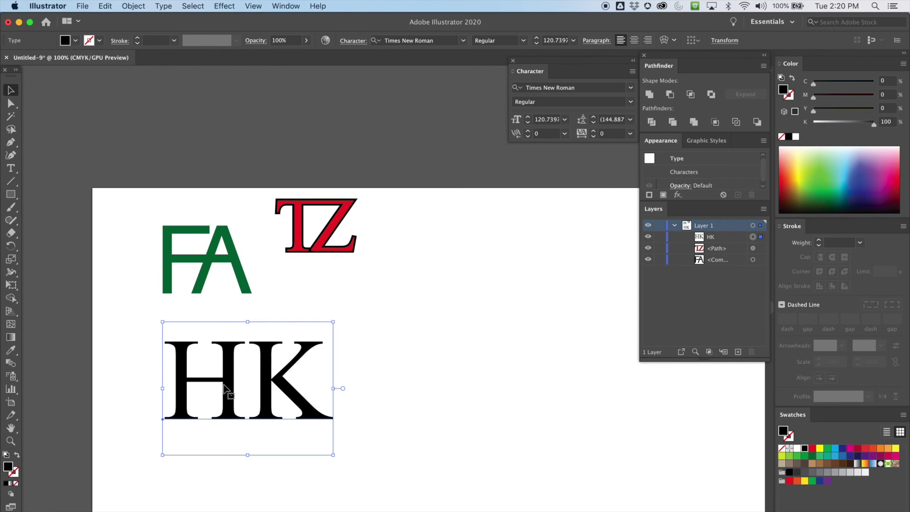
Step: Tighten the kerning between the H and K to -312
{"action": "left_click", "coordinate": [12, 169]}
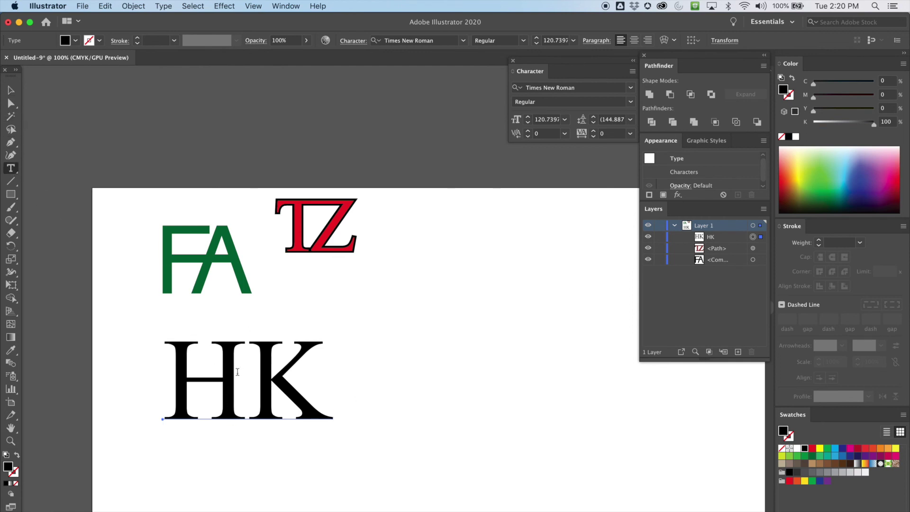
{"action": "left_click", "coordinate": [248, 389]}
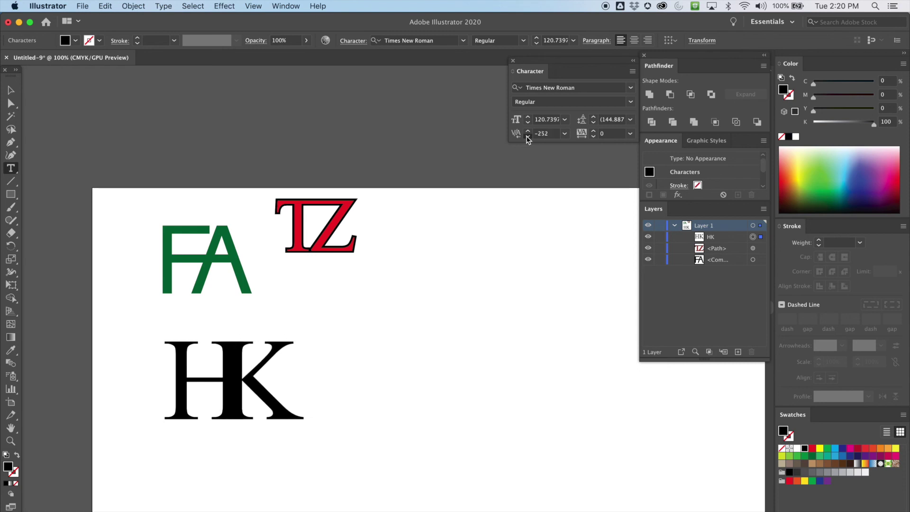
{"action": "left_click", "coordinate": [527, 137]}
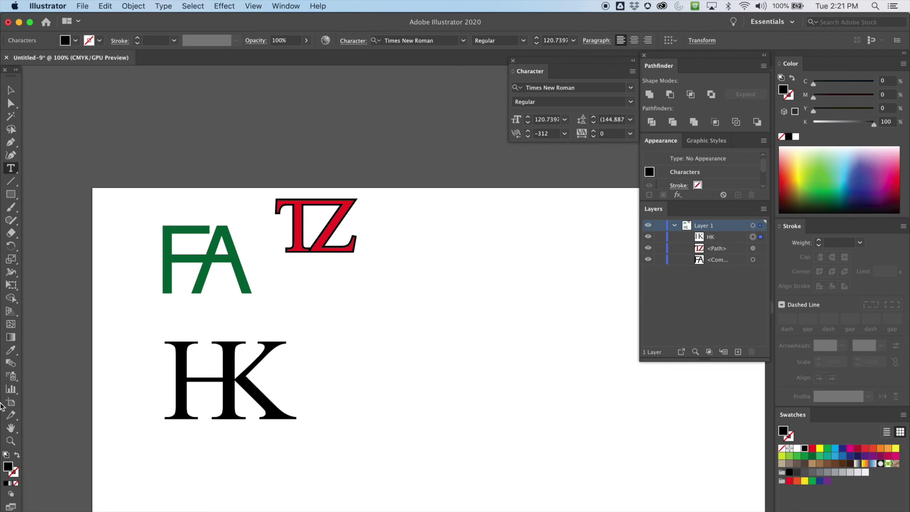
Step: Fine-tune the kerning between the H and K to -320 so the K meets the H's stem
{"action": "left_click", "coordinate": [11, 441]}
{"action": "left_click_drag", "start_coordinate": [198, 367], "coordinate": [373, 333]}
{"action": "left_click", "coordinate": [11, 90]}
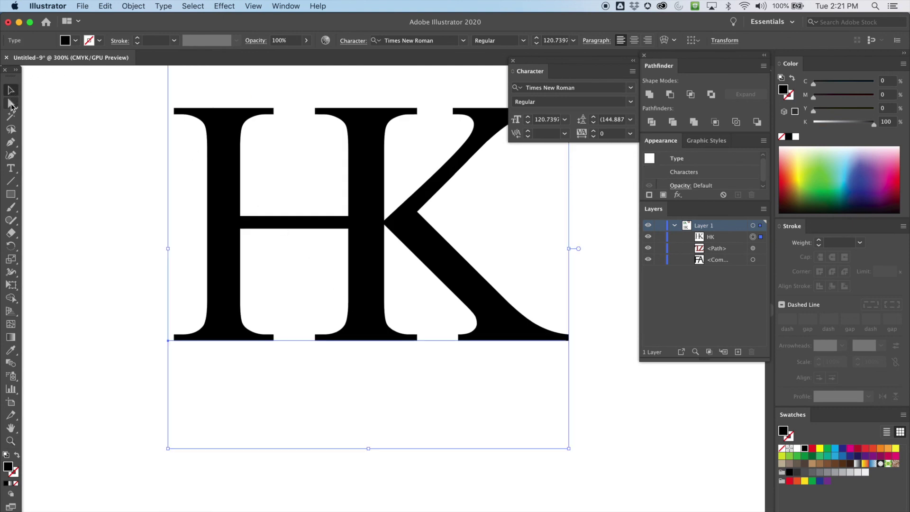
{"action": "left_click", "coordinate": [10, 168]}
{"action": "left_click_drag", "start_coordinate": [451, 228], "coordinate": [387, 222]}
{"action": "left_click", "coordinate": [372, 233]}
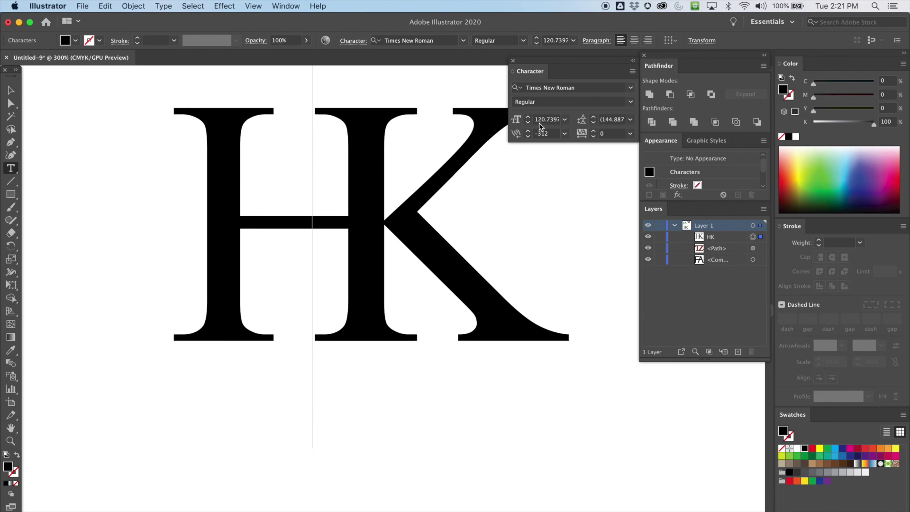
{"action": "left_click", "coordinate": [528, 136]}
{"action": "left_click", "coordinate": [527, 137]}
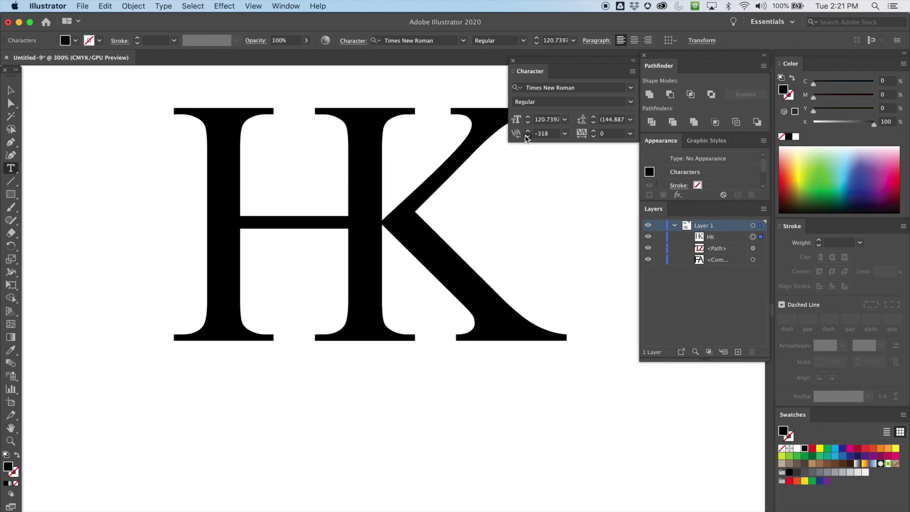
{"action": "left_click", "coordinate": [527, 137]}
{"action": "left_click", "coordinate": [527, 137]}
{"action": "left_click", "coordinate": [527, 137]}
{"action": "left_click", "coordinate": [527, 132]}
{"action": "left_click", "coordinate": [527, 131]}
{"action": "left_click", "coordinate": [527, 131]}
{"action": "left_click", "coordinate": [527, 131]}
{"action": "left_click", "coordinate": [527, 131]}
{"action": "left_click", "coordinate": [527, 132]}
{"action": "left_click", "coordinate": [527, 131]}
{"action": "left_click", "coordinate": [528, 131]}
{"action": "left_click", "coordinate": [527, 131]}
{"action": "left_click", "coordinate": [527, 131]}
{"action": "left_click", "coordinate": [528, 131]}
{"action": "left_click", "coordinate": [528, 131]}
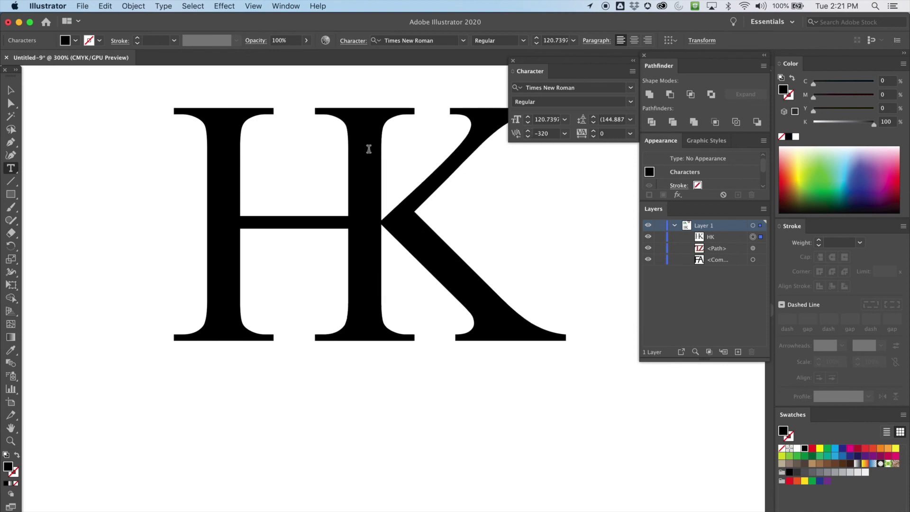
{"action": "left_click", "coordinate": [527, 131]}
{"action": "left_click", "coordinate": [527, 136]}
Step: Convert the HK text to outlines
{"action": "left_click", "coordinate": [11, 103]}
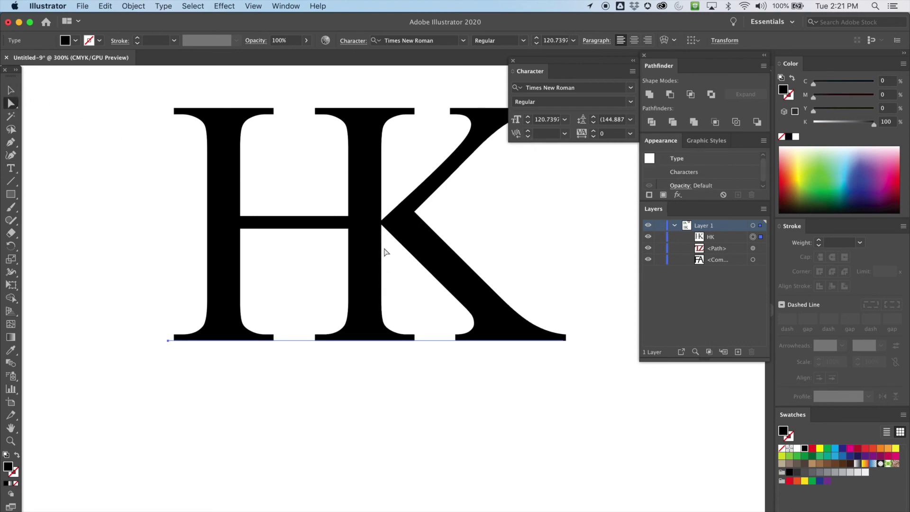
{"action": "scroll", "coordinate": [386, 252], "scroll_direction": "up", "scroll_amount": 5}
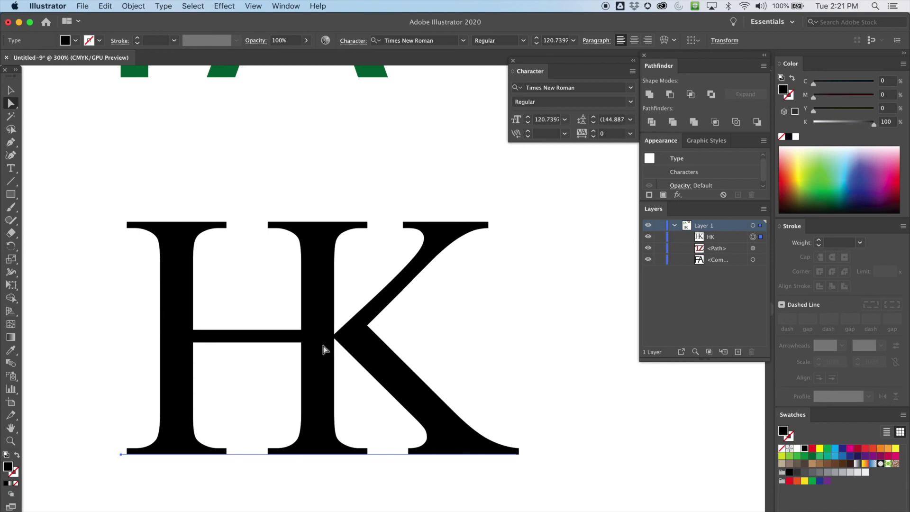
{"action": "left_click", "coordinate": [10, 90]}
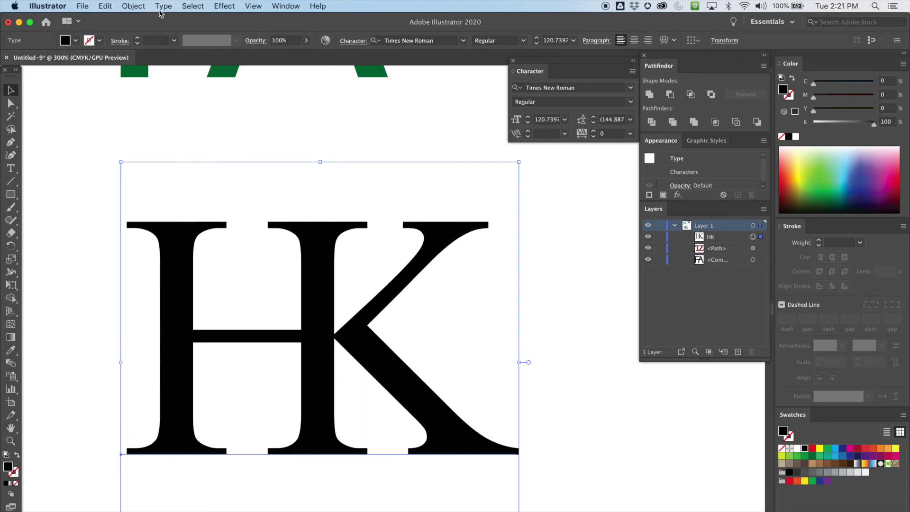
{"action": "left_click", "coordinate": [138, 7]}
{"action": "mouse_move", "coordinate": [162, 6]}
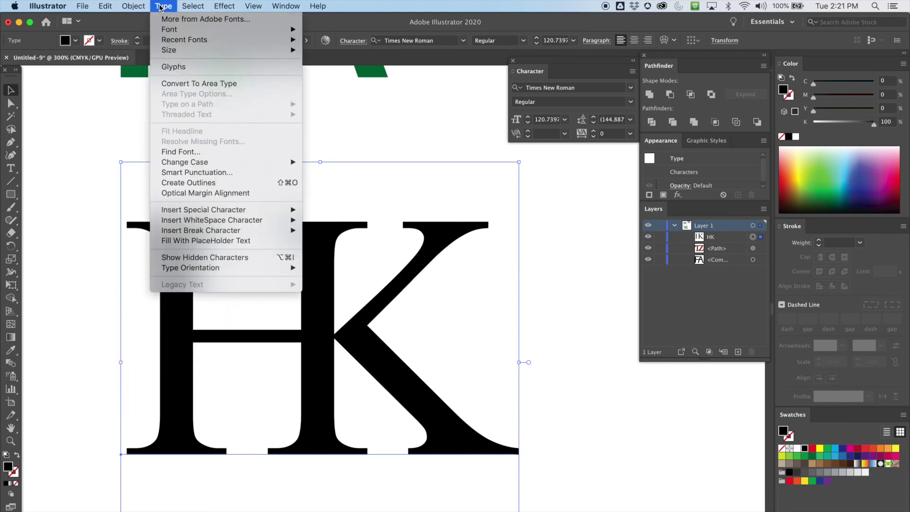
{"action": "left_click", "coordinate": [193, 183]}
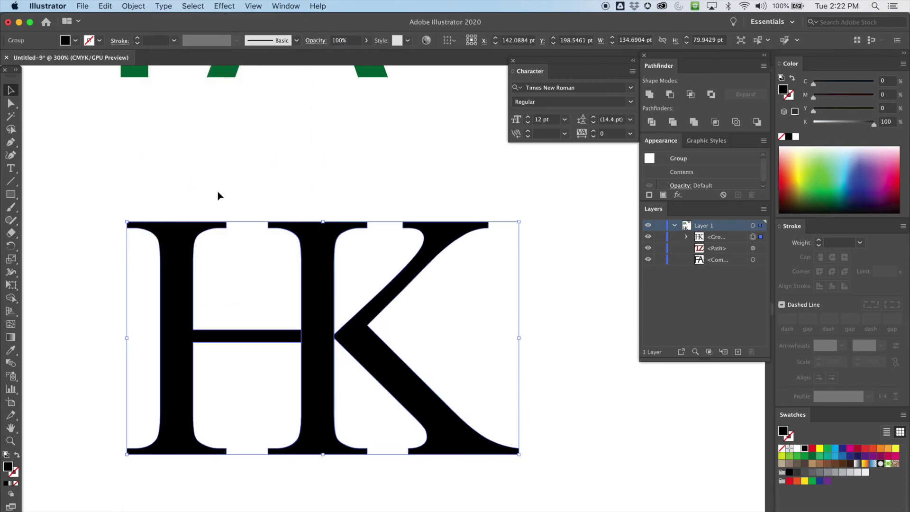
Step: Select all the anchor points of the outlined H and K and unite them into one shape
{"action": "left_click", "coordinate": [10, 103]}
{"action": "left_click", "coordinate": [113, 191]}
{"action": "left_click_drag", "start_coordinate": [114, 192], "coordinate": [479, 503]}
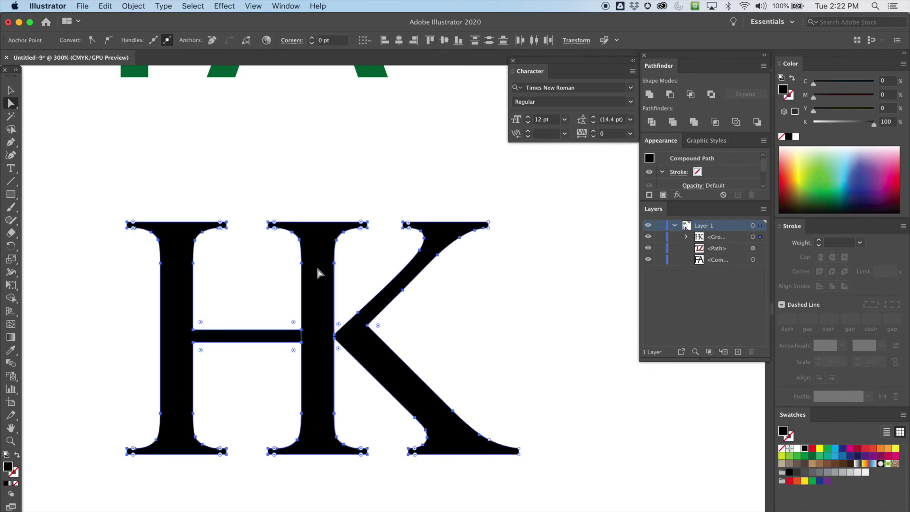
{"action": "left_click", "coordinate": [649, 94]}
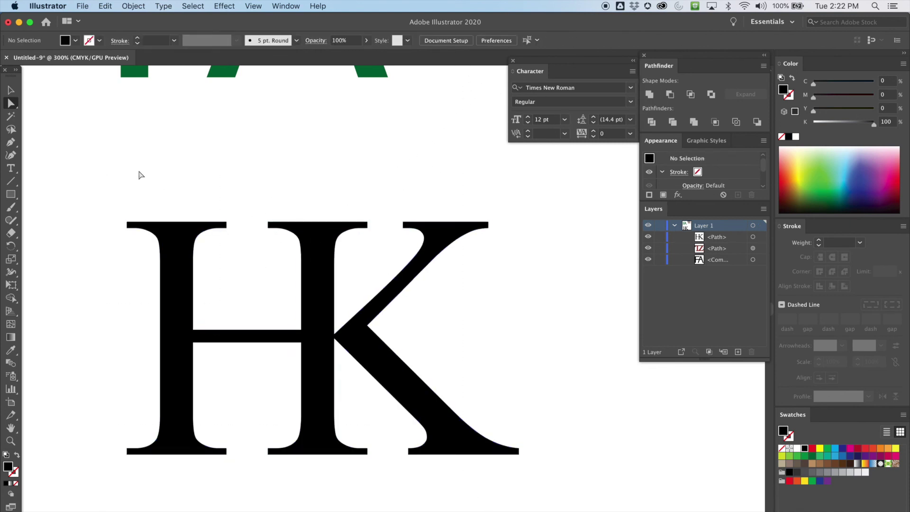
Step: Select the united HK and give it a dark red stroke
{"action": "left_click", "coordinate": [10, 89]}
{"action": "left_click_drag", "start_coordinate": [115, 190], "coordinate": [385, 386]}
{"action": "left_click", "coordinate": [99, 41]}
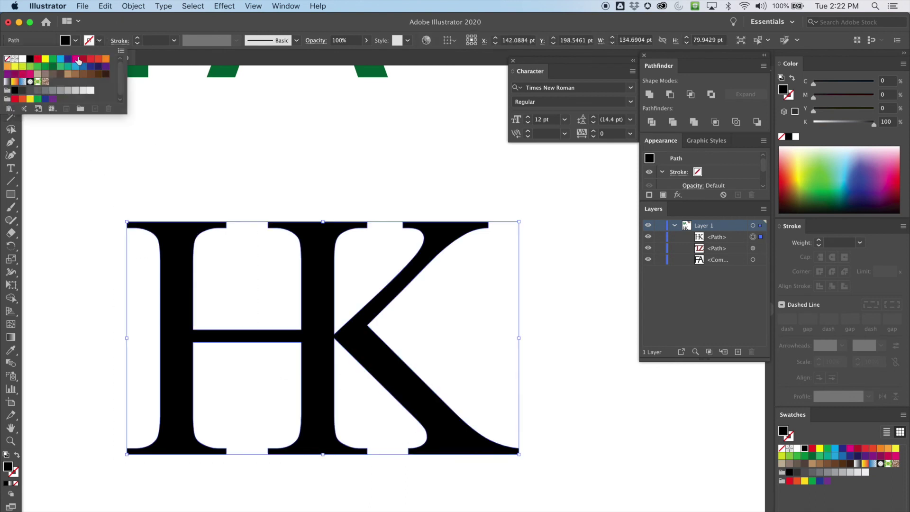
{"action": "left_click", "coordinate": [83, 59]}
Step: Set the HK's stroke weight to 3 pt, align the stroke to the outside, and deselect the shape
{"action": "left_click", "coordinate": [137, 38]}
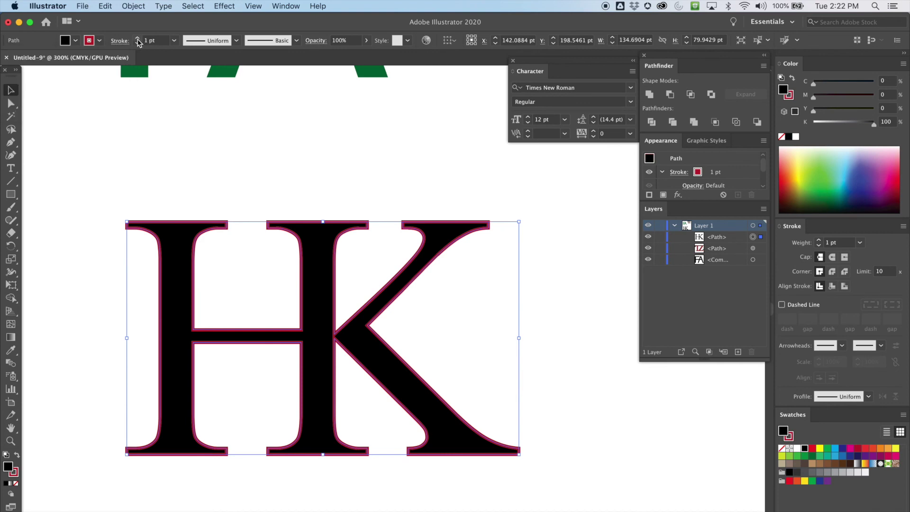
{"action": "left_click", "coordinate": [137, 38]}
{"action": "left_click", "coordinate": [137, 38]}
{"action": "left_click", "coordinate": [137, 38]}
{"action": "left_click", "coordinate": [137, 38]}
{"action": "left_click", "coordinate": [137, 38]}
{"action": "left_click", "coordinate": [137, 42]}
{"action": "left_click", "coordinate": [137, 43]}
{"action": "left_click", "coordinate": [137, 42]}
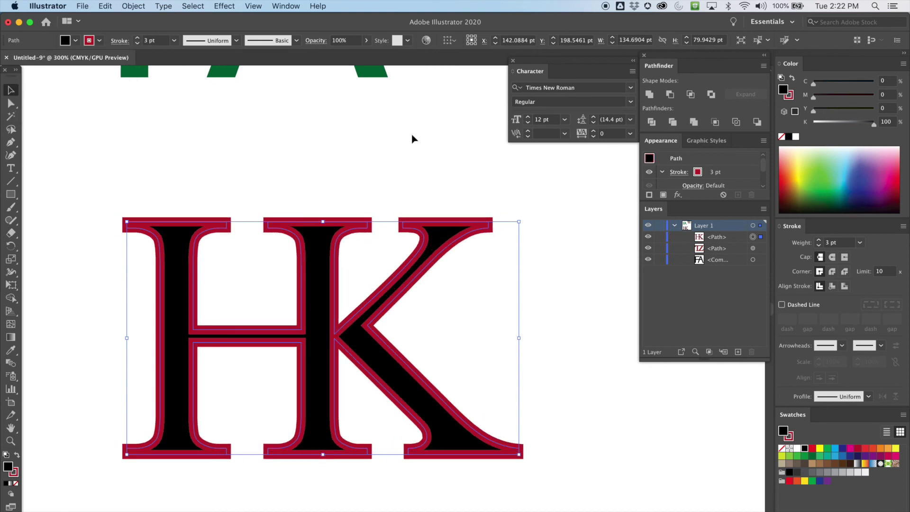
{"action": "left_click", "coordinate": [844, 286]}
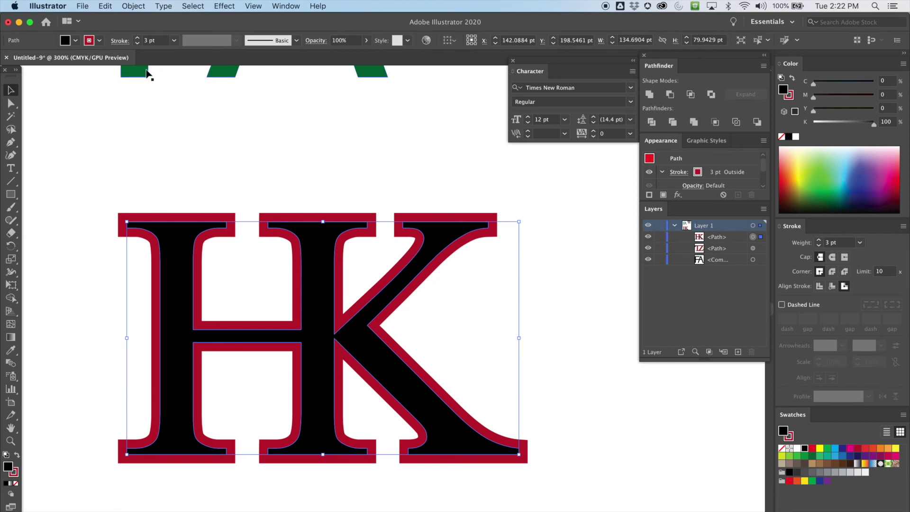
{"action": "left_click", "coordinate": [150, 174]}
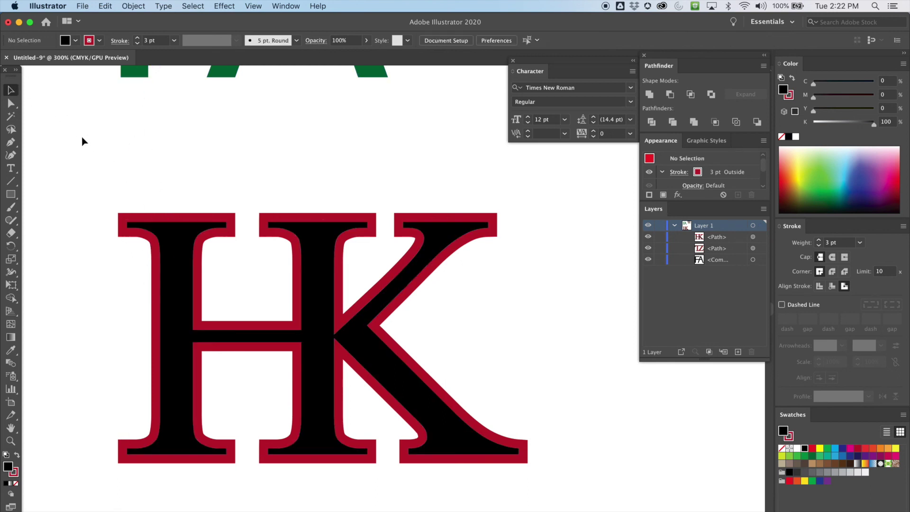
Step: Try a heavier outside stroke on the HK, and reduce its weight back to 3 pt
{"action": "left_click", "coordinate": [171, 239]}
{"action": "left_click", "coordinate": [137, 38]}
{"action": "left_click", "coordinate": [137, 38]}
{"action": "left_click", "coordinate": [138, 38]}
{"action": "left_click", "coordinate": [137, 38]}
{"action": "left_click", "coordinate": [137, 44]}
{"action": "left_click", "coordinate": [138, 44]}
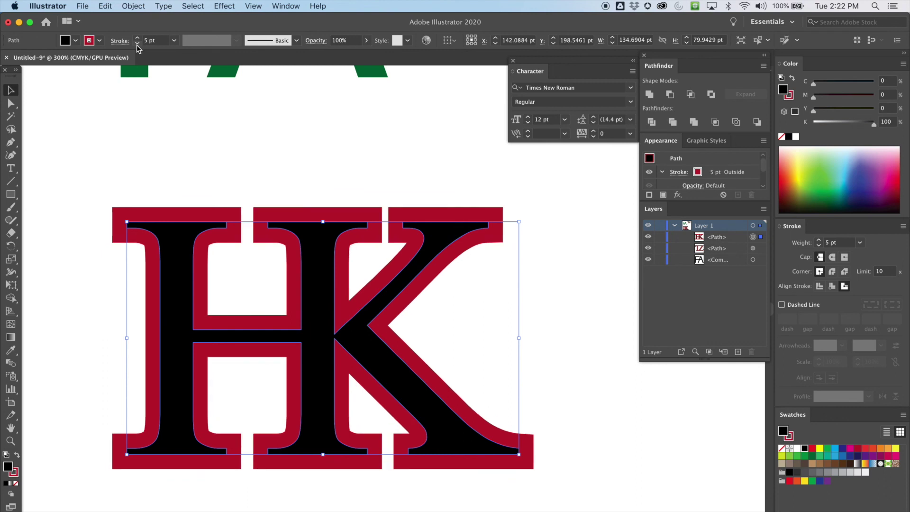
{"action": "left_click", "coordinate": [137, 44]}
{"action": "left_click", "coordinate": [137, 44]}
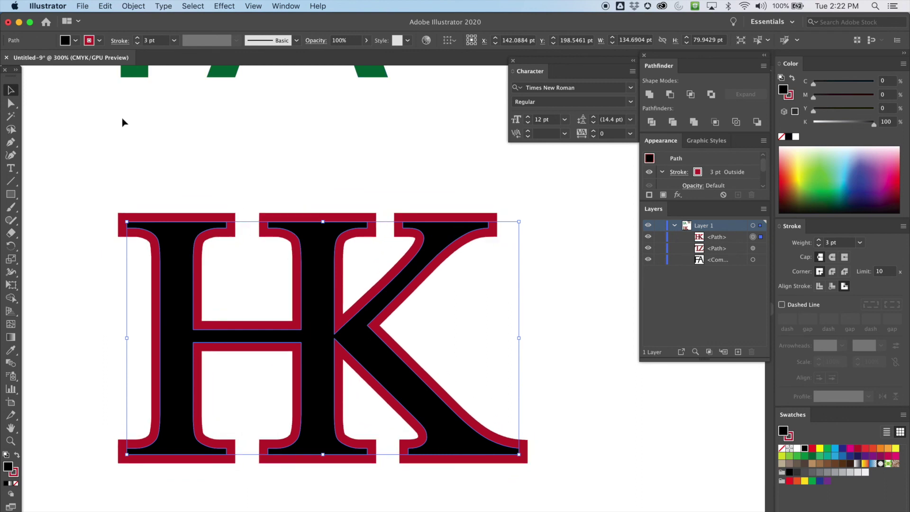
Step: Move the outlined HK slightly left and up toward the FA, and deselect it
{"action": "left_click_drag", "start_coordinate": [328, 254], "coordinate": [280, 220]}
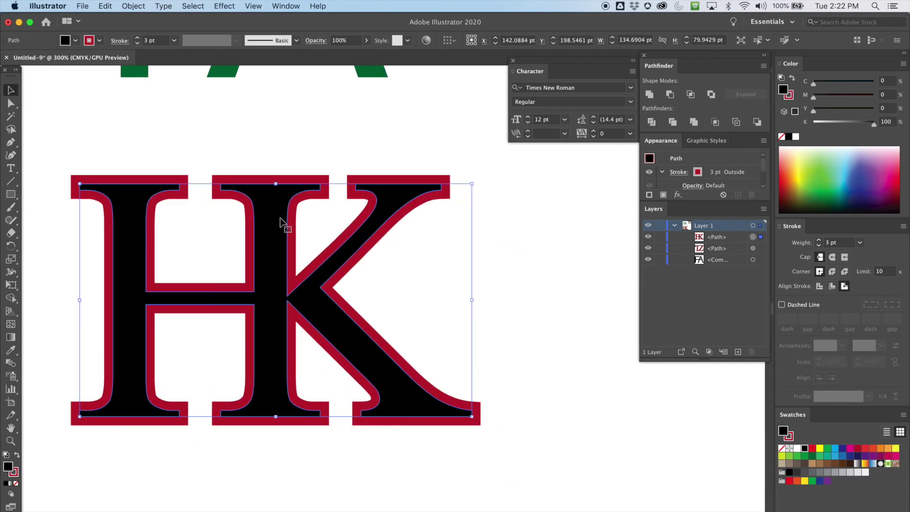
{"action": "left_click", "coordinate": [486, 234]}
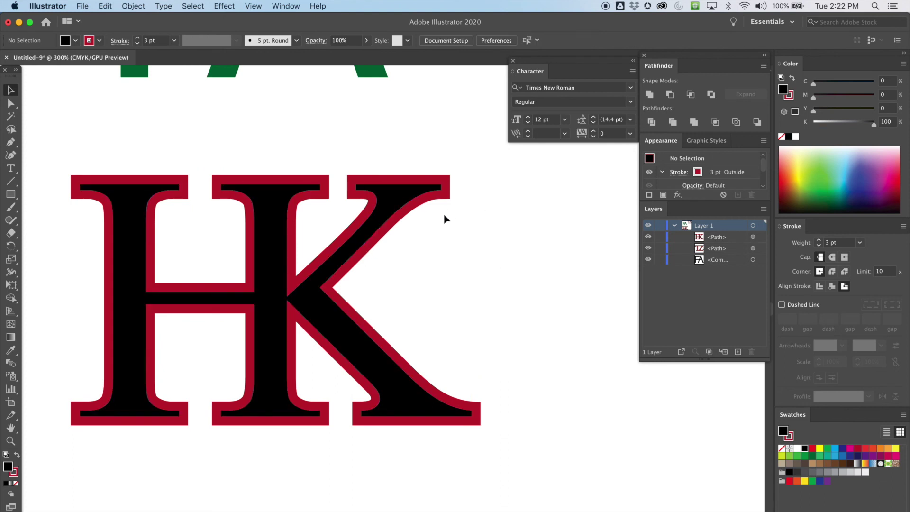
{"action": "key", "text": "super+minus"}
{"action": "key", "text": "super+minus"}
{"action": "left_click_drag", "start_coordinate": [490, 224], "coordinate": [386, 244]}
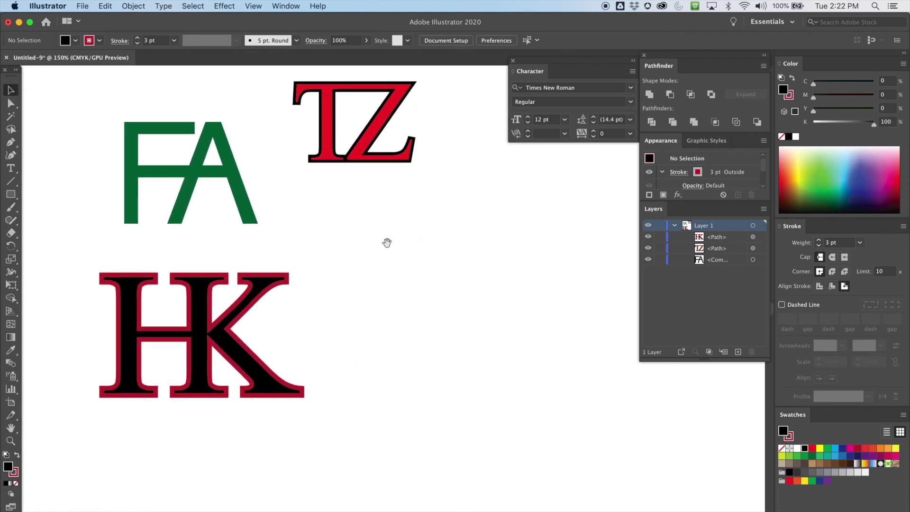